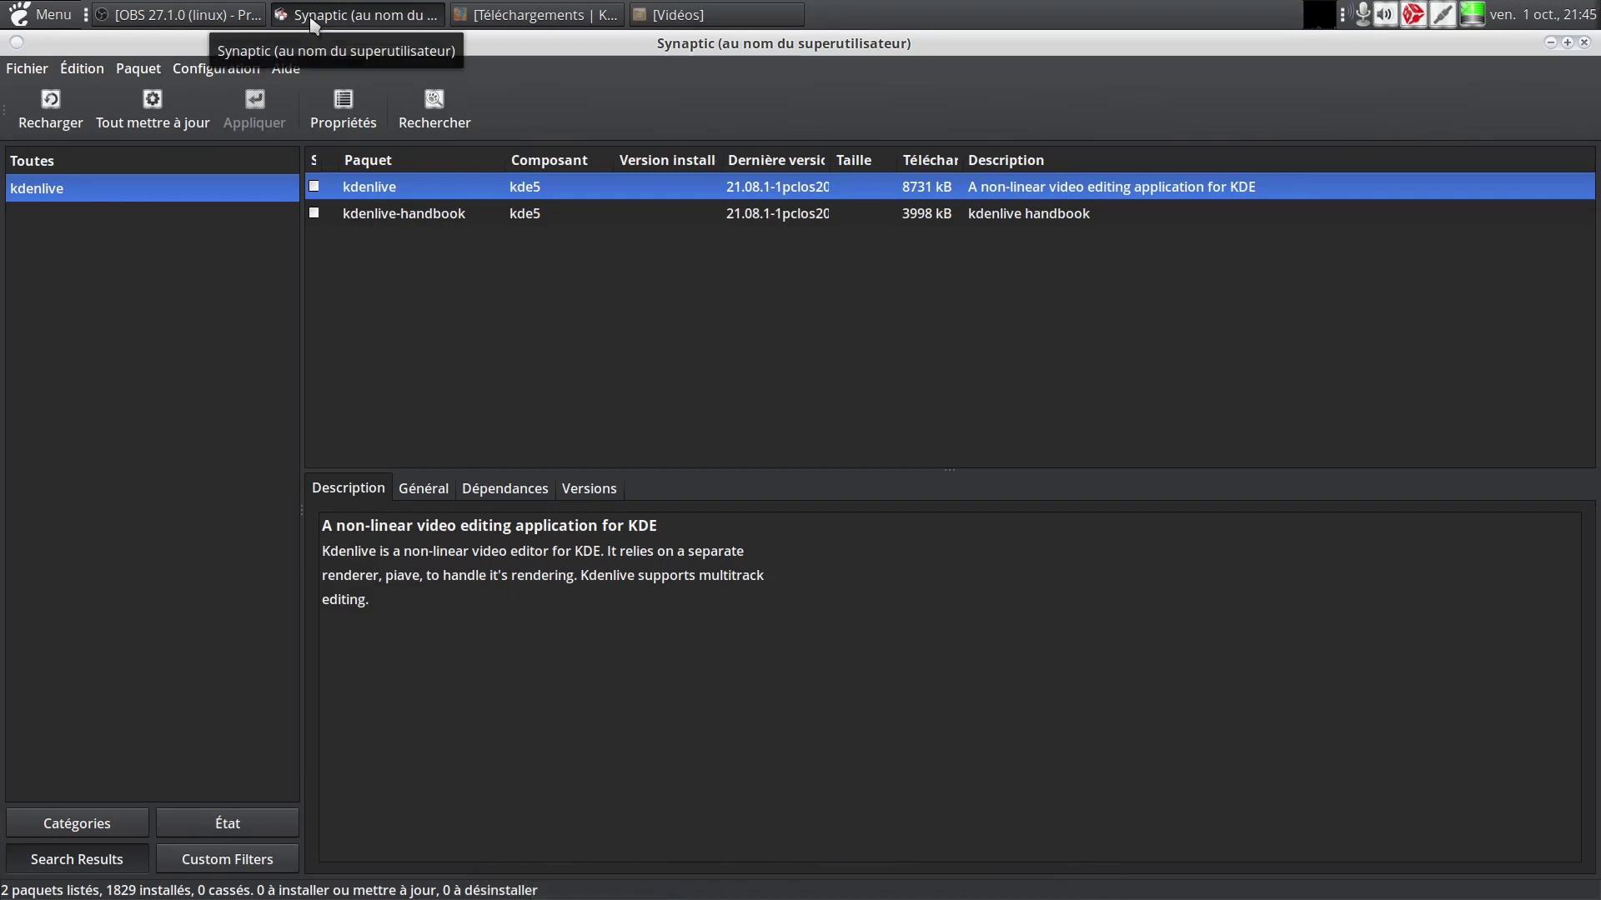
Step: Mark the kdenlive package for installation to review the additional package changes it requires, and cancel the proposed changes
right_click(379, 189)
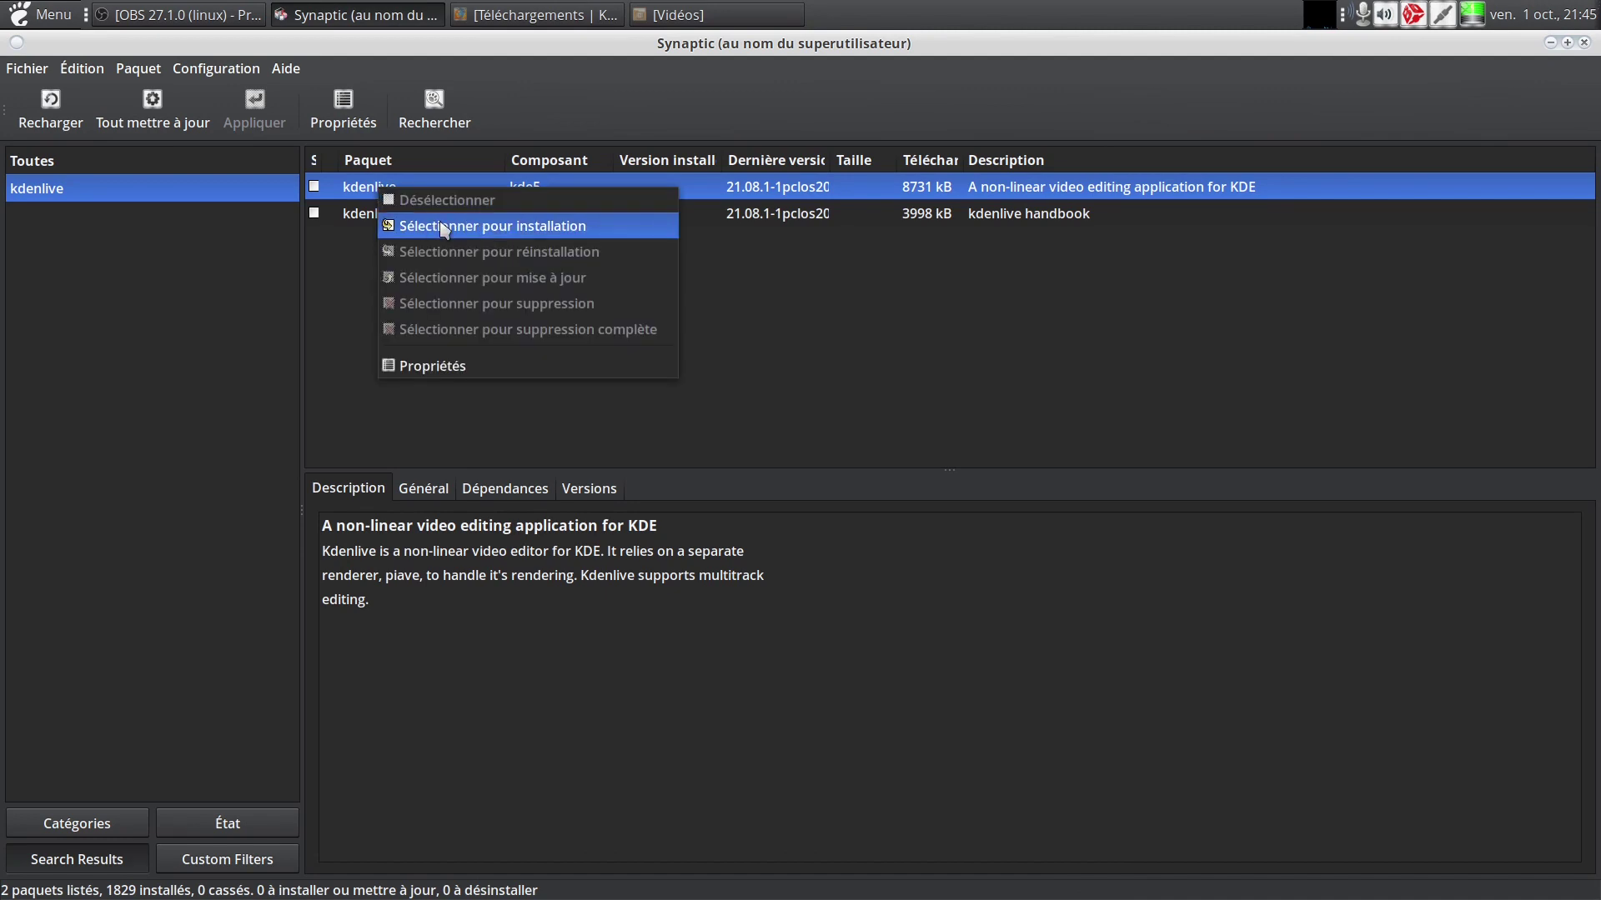
click(443, 226)
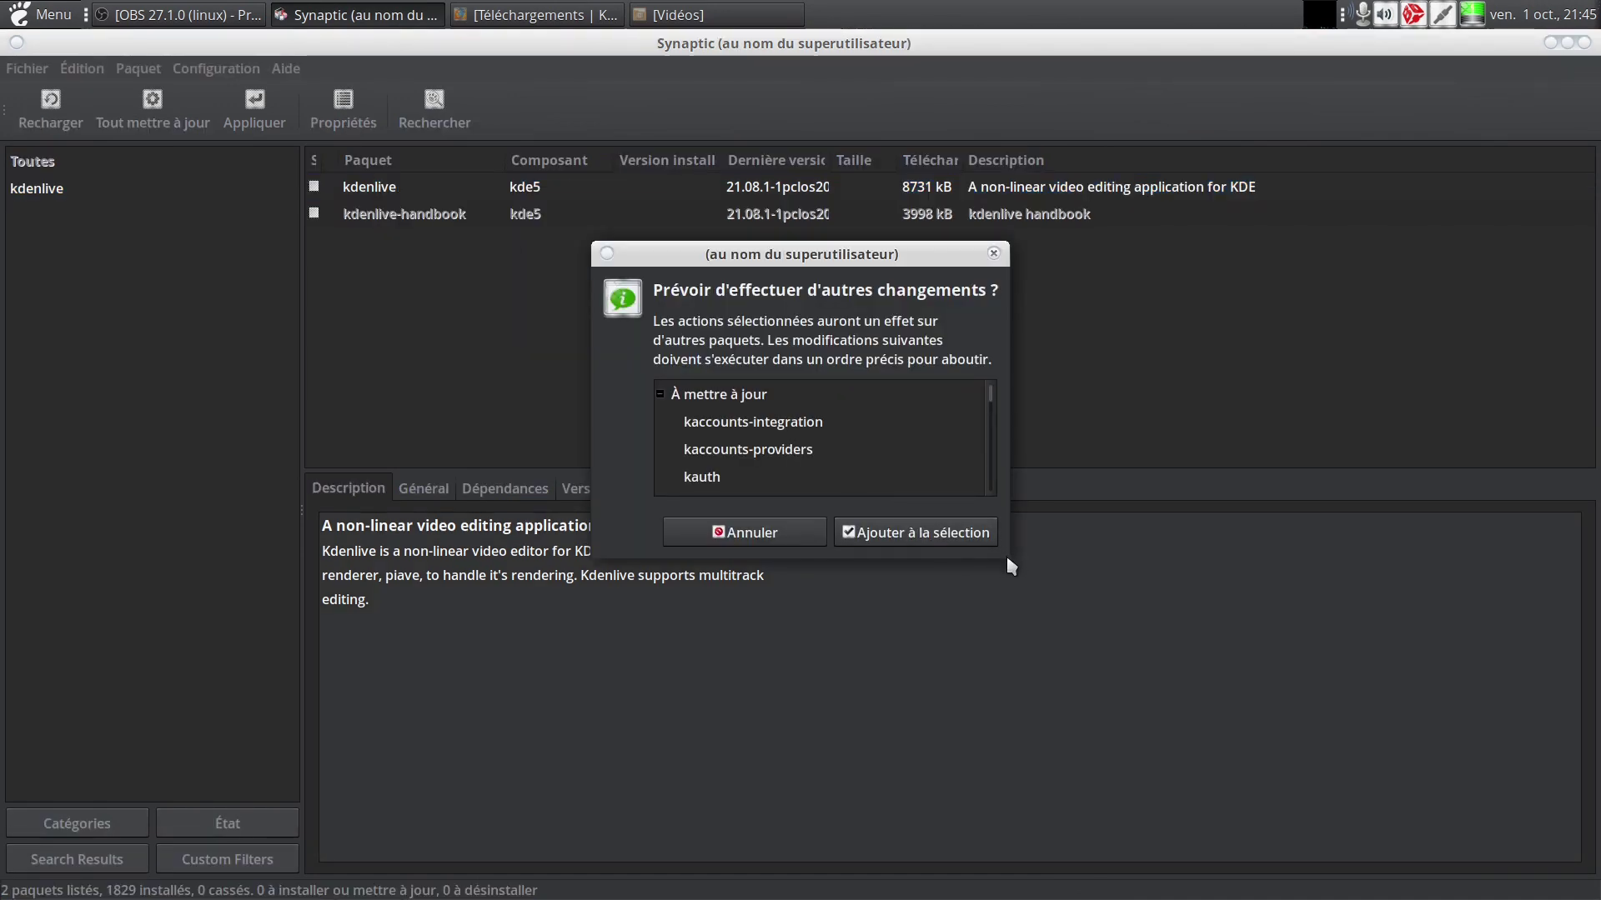
drag(1009, 555, 1131, 786)
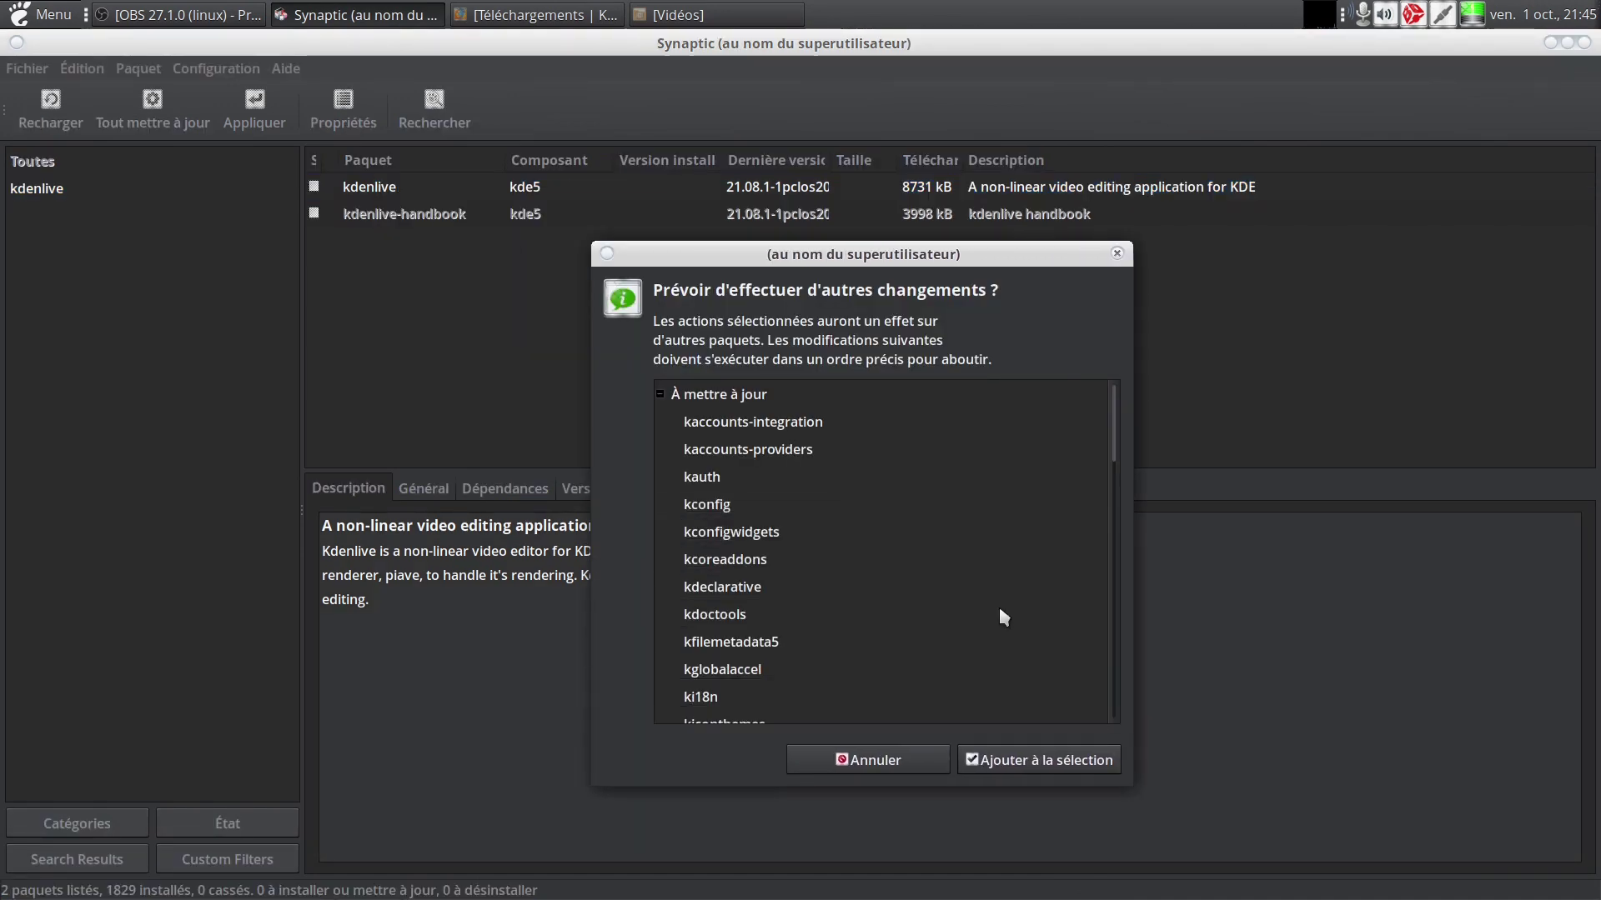
scroll(965, 507, down, 1)
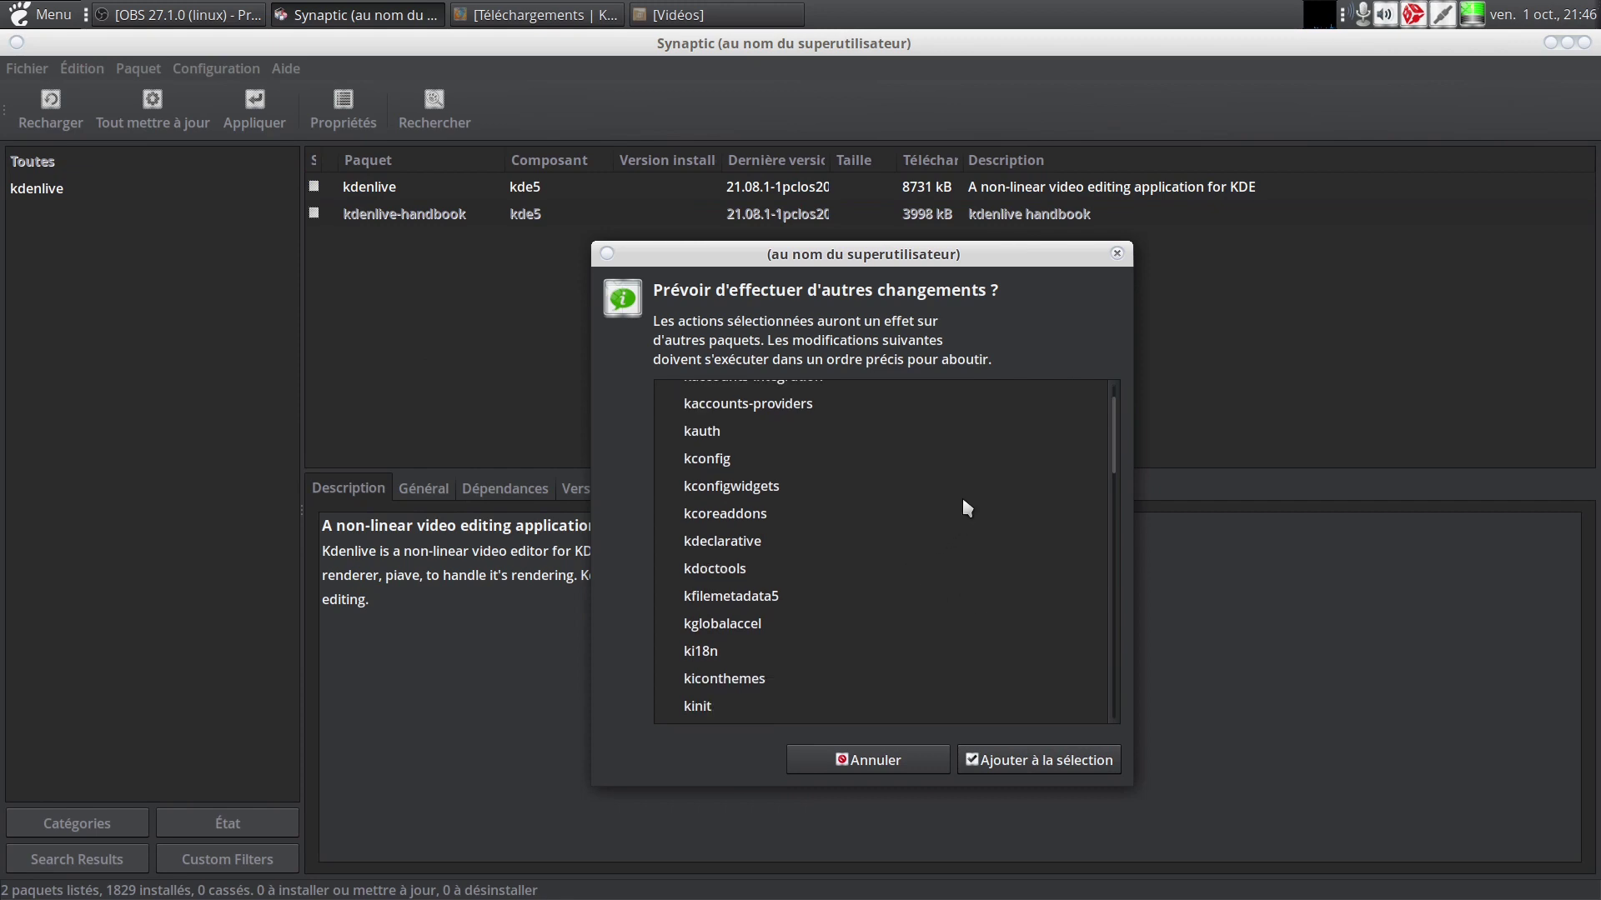
scroll(966, 507, down, 8)
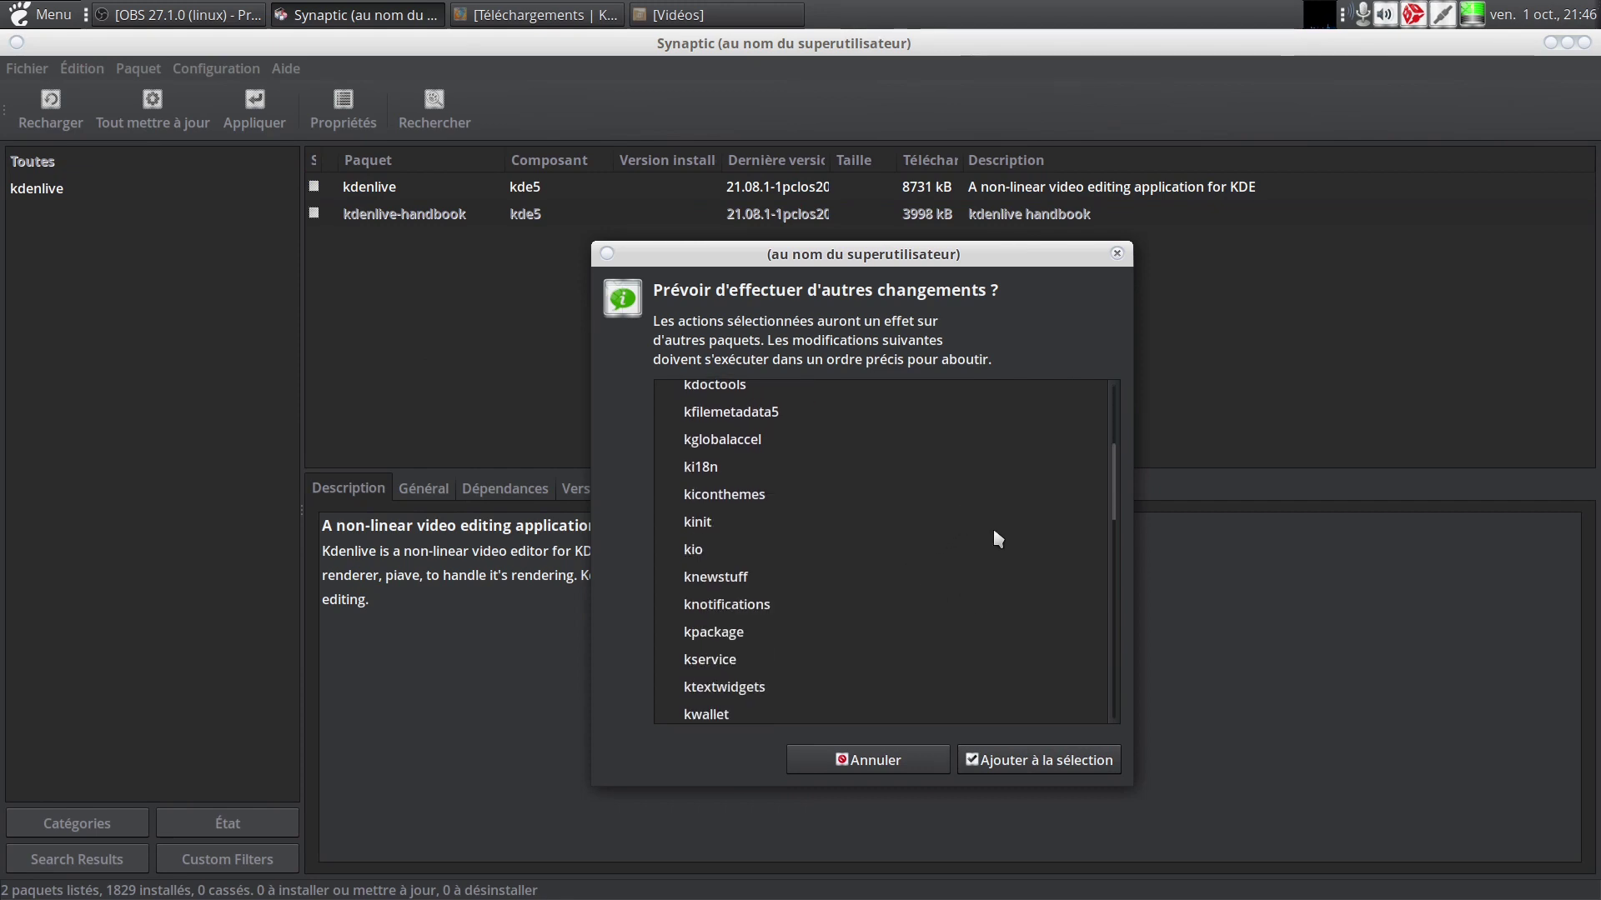
drag(1111, 553, 1119, 421)
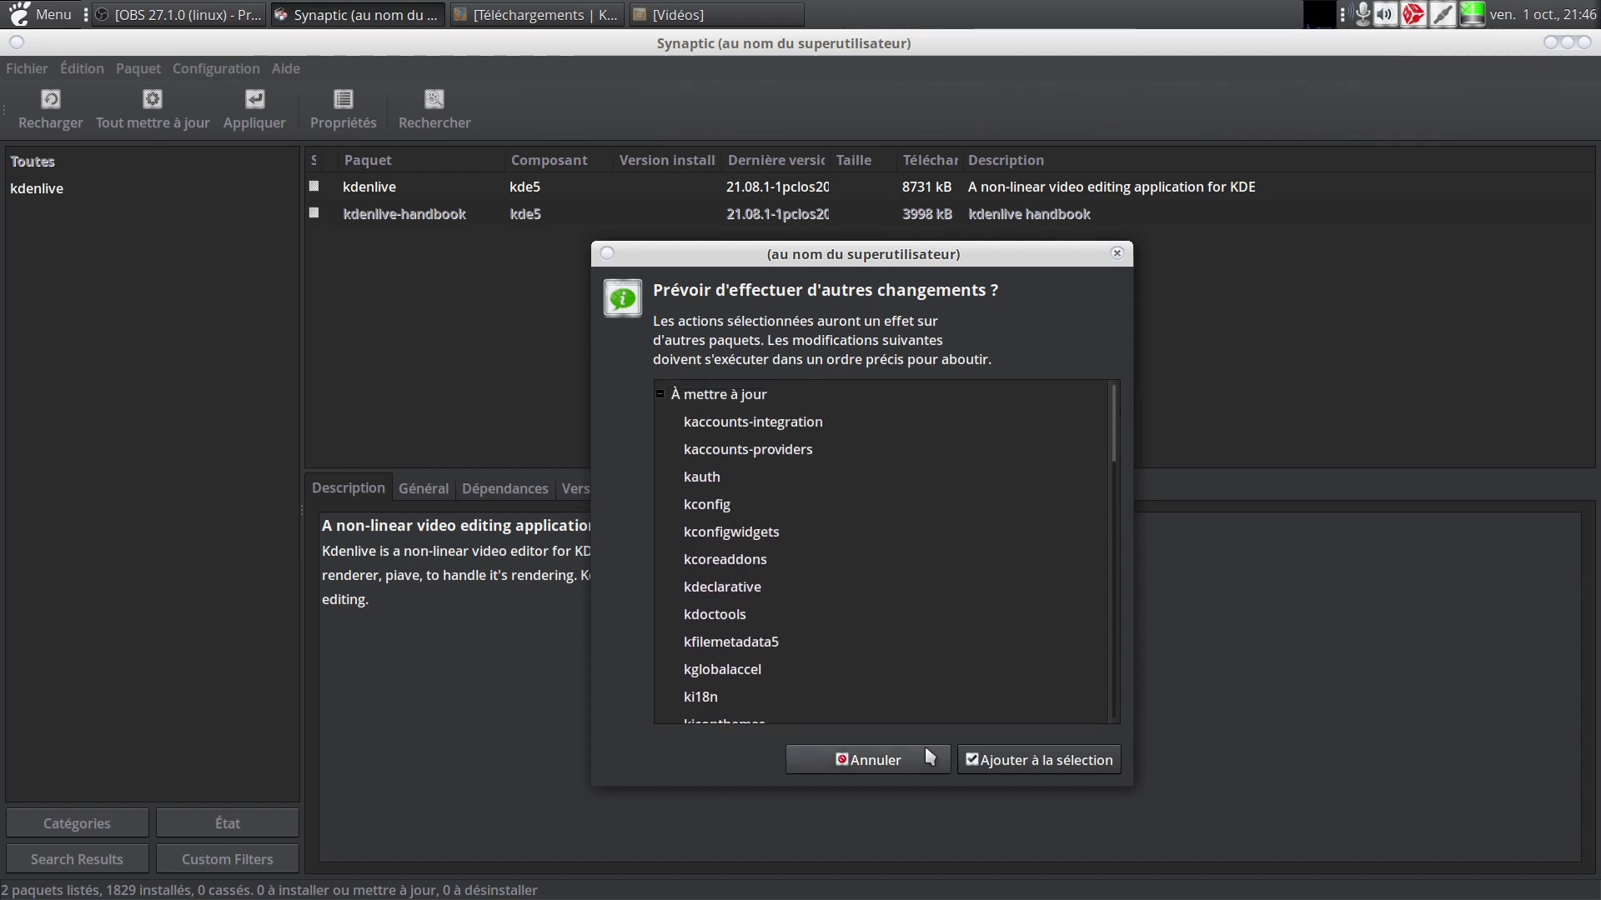
click(867, 759)
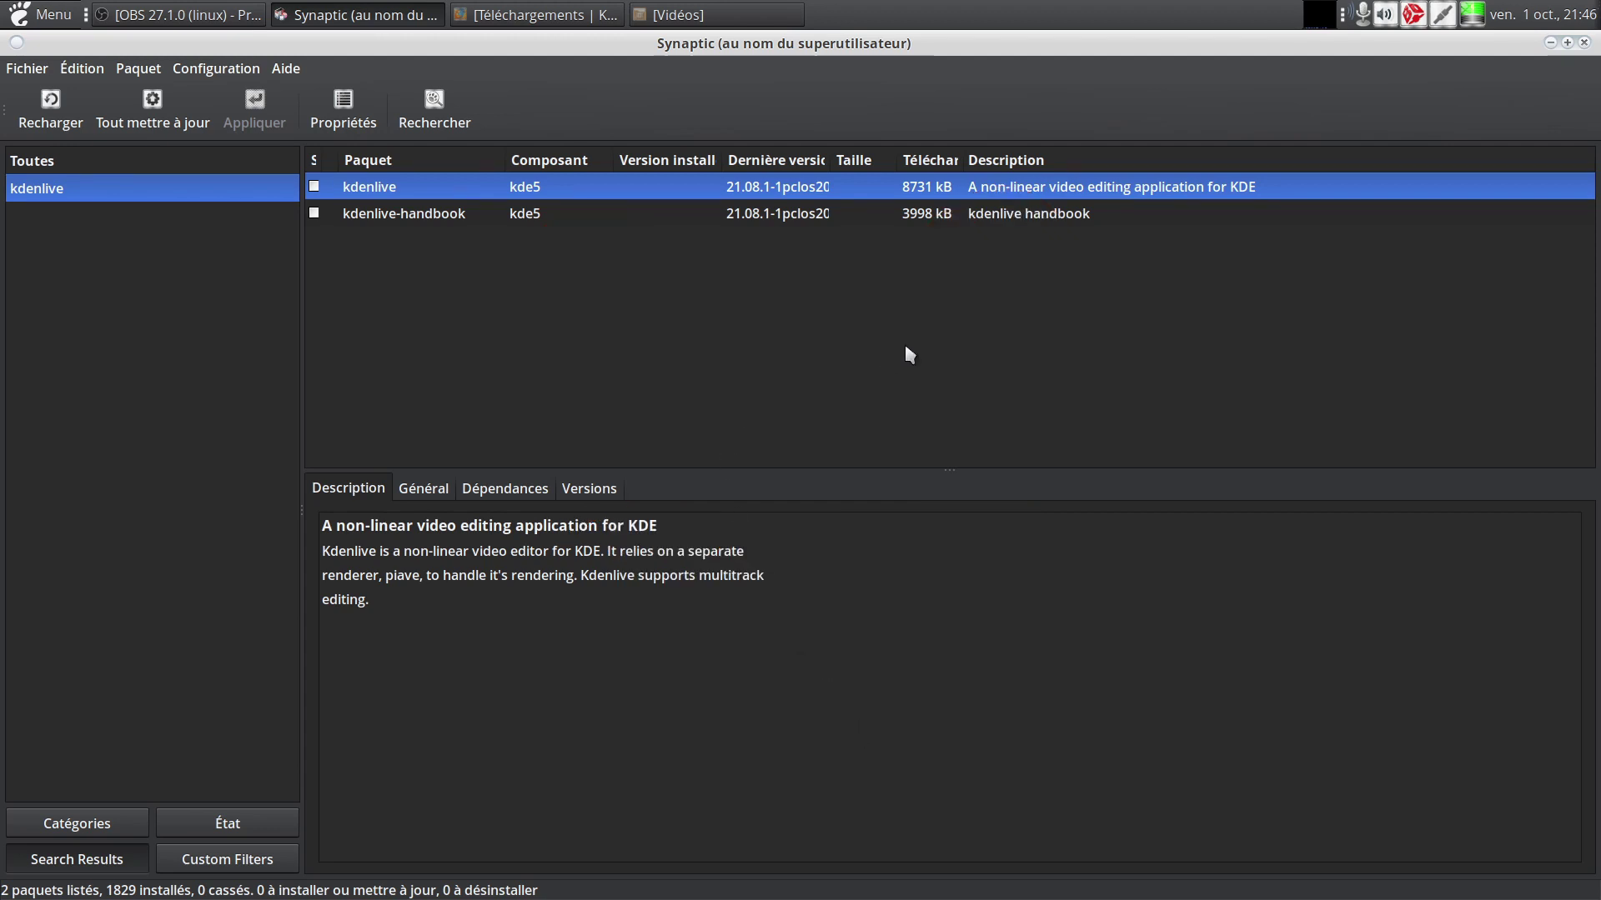
click(1551, 42)
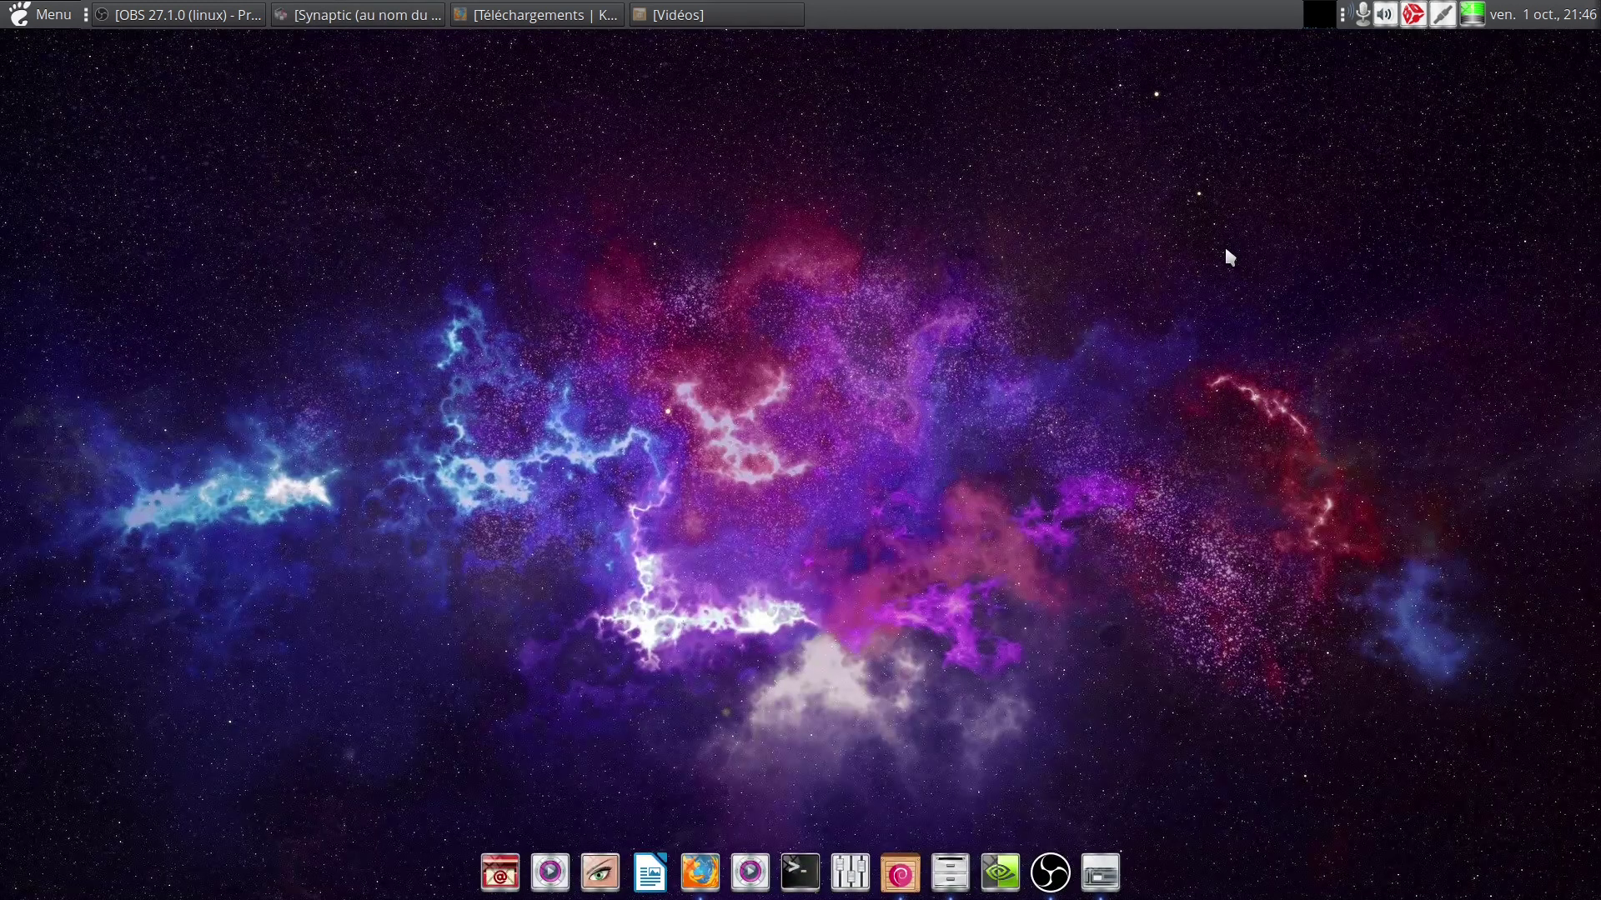
Step: Check which video applications are installed by viewing the Video category of the applications menu
click(27, 18)
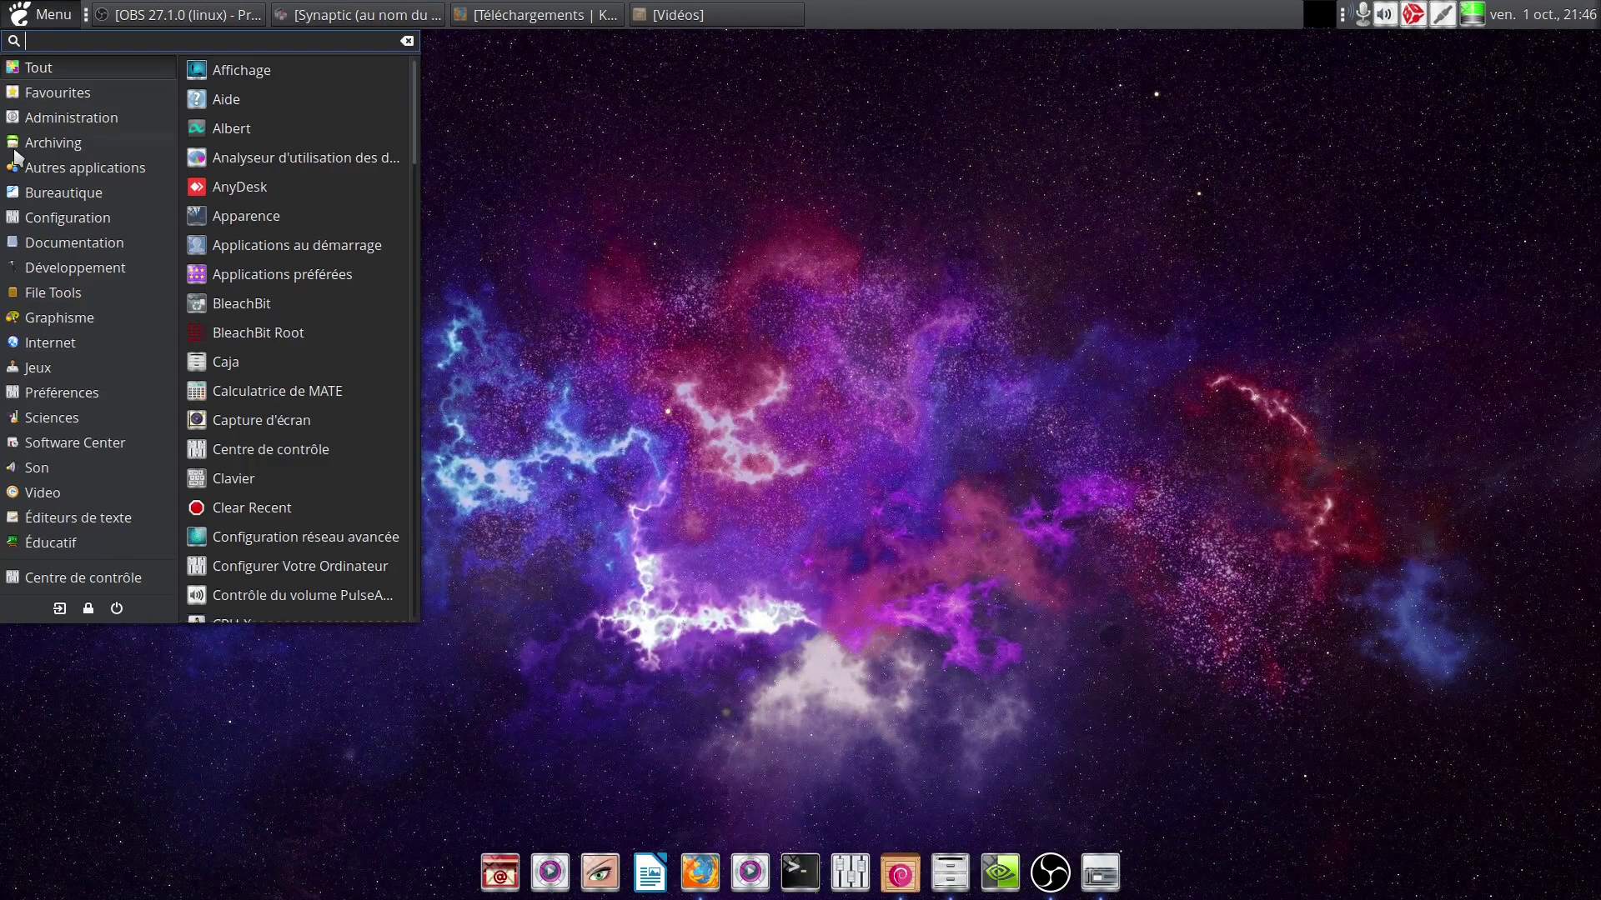
click(56, 493)
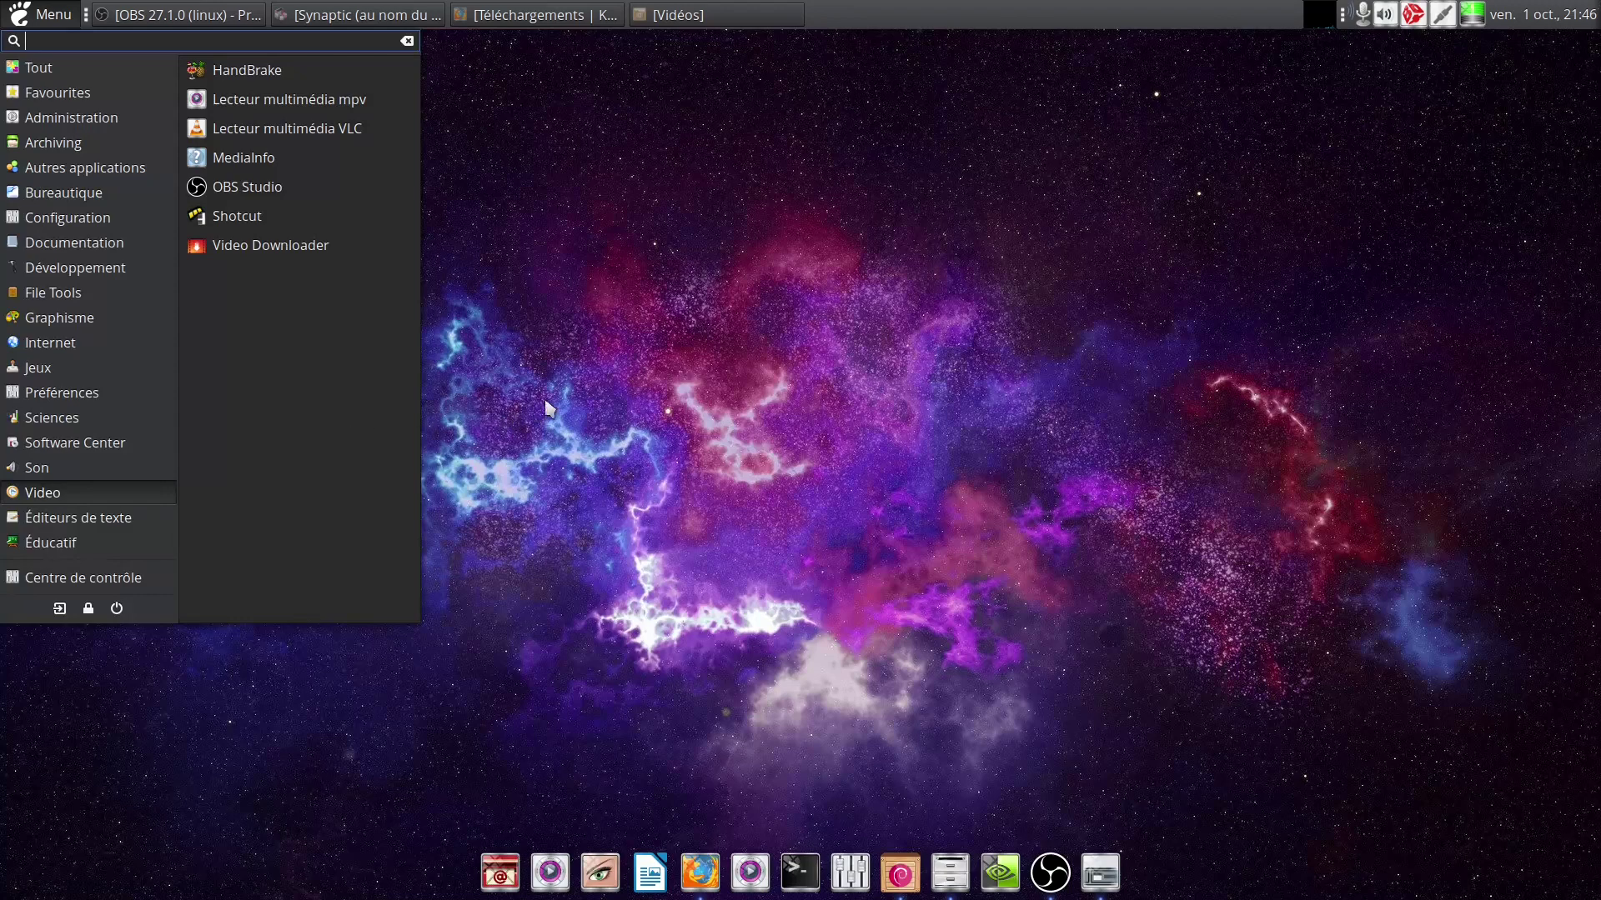
click(573, 390)
Step: Switch to the Kdenlive downloads page in Firefox and view the AppImage 21.08.1 download prompt without saving the file
click(524, 15)
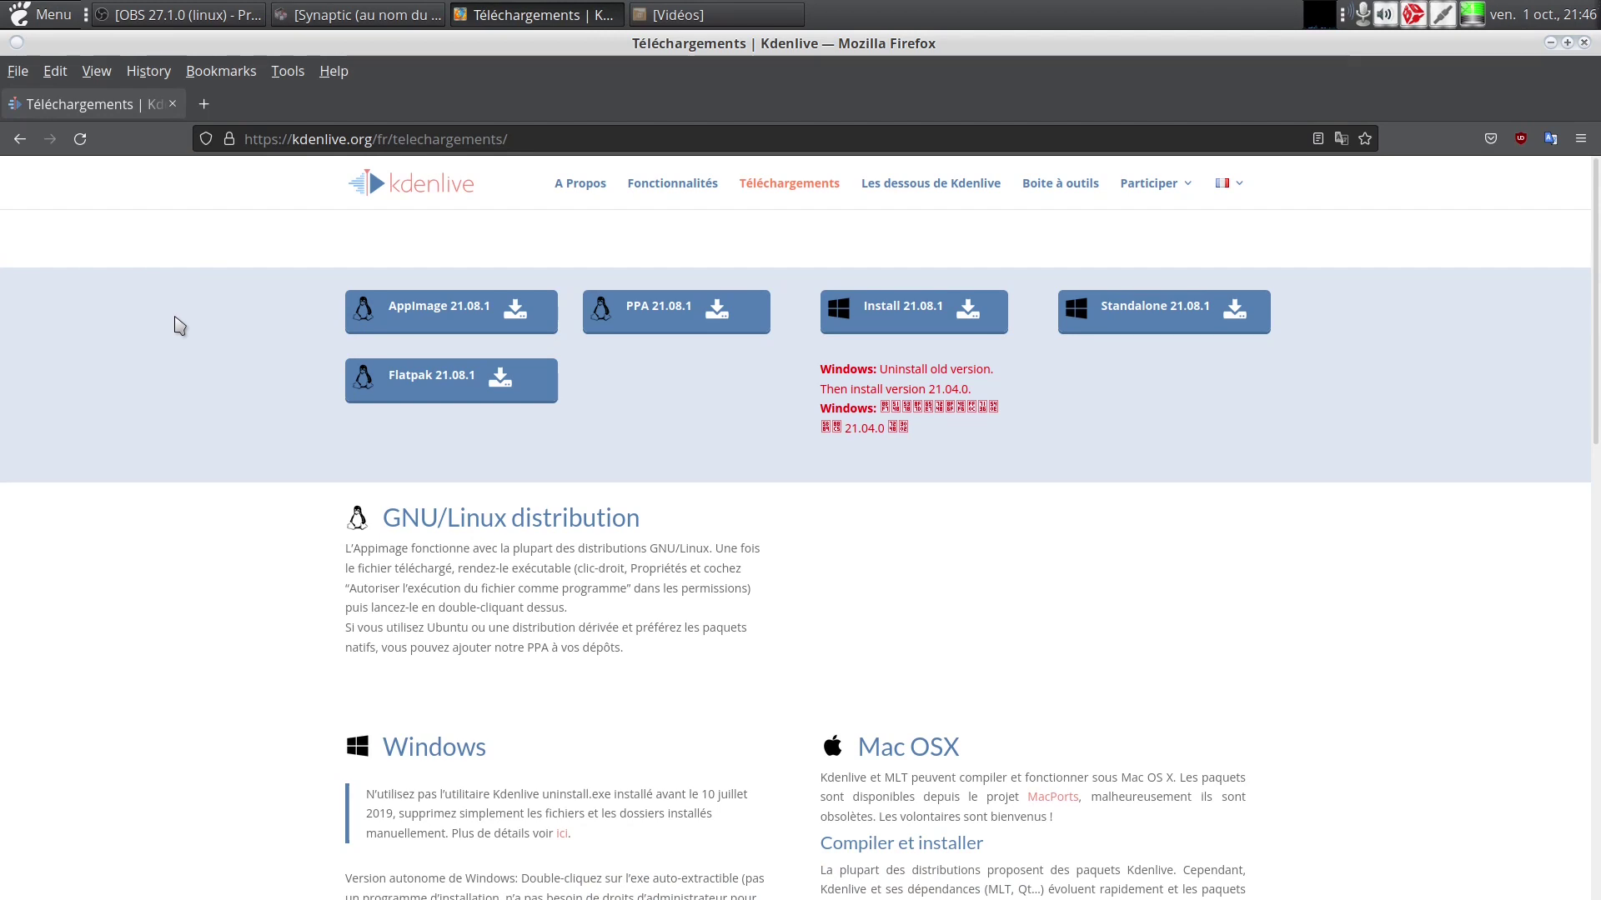
click(436, 314)
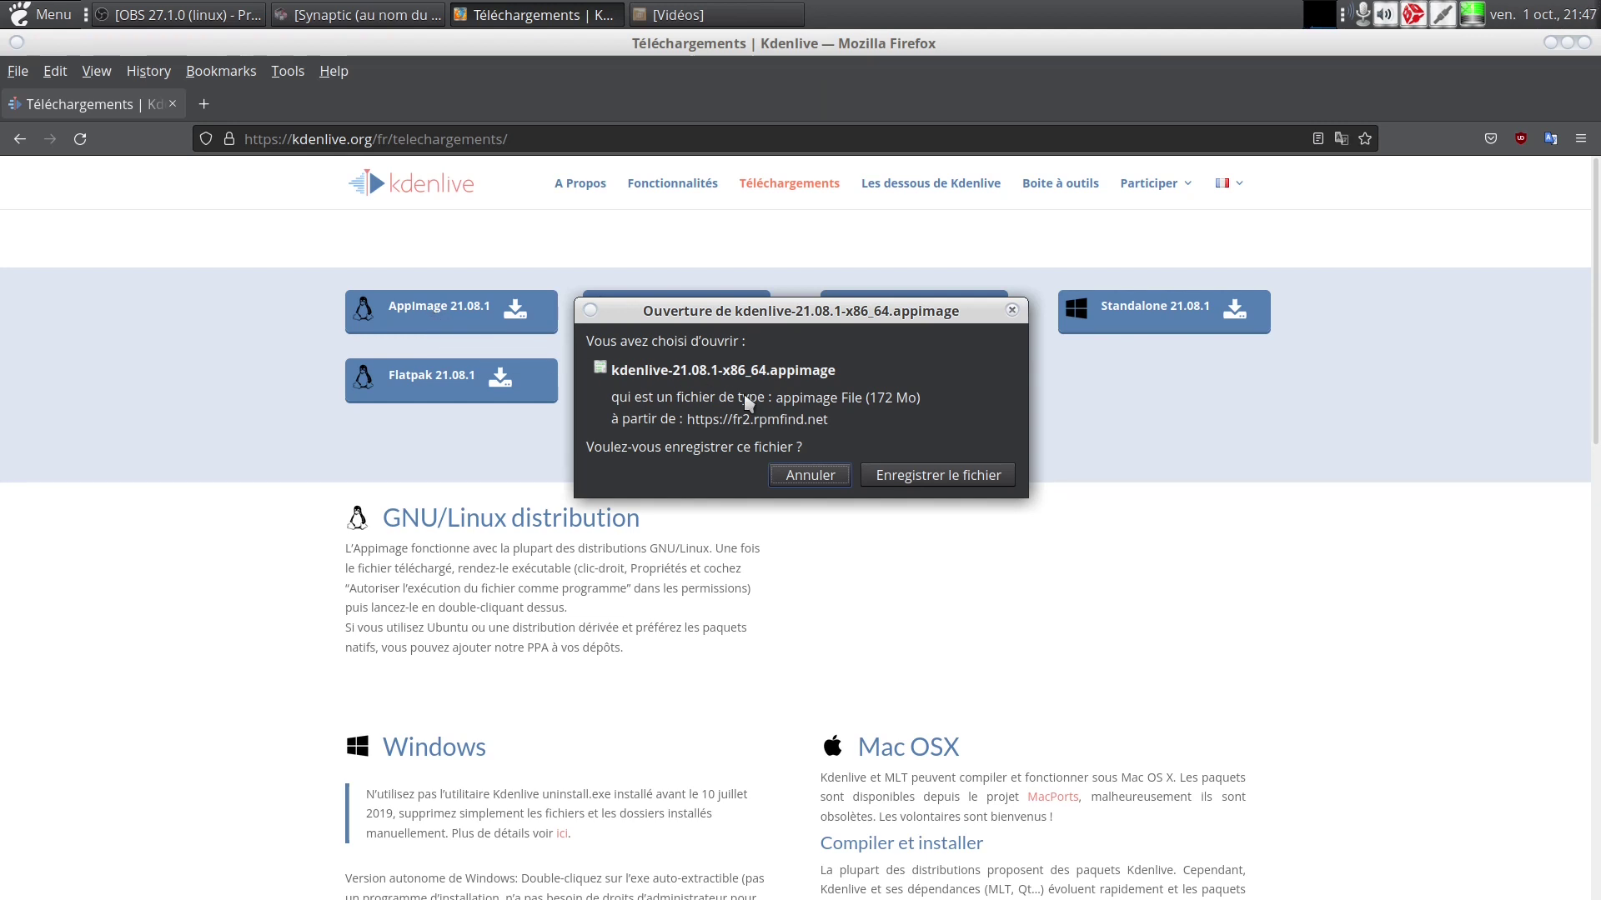
click(802, 482)
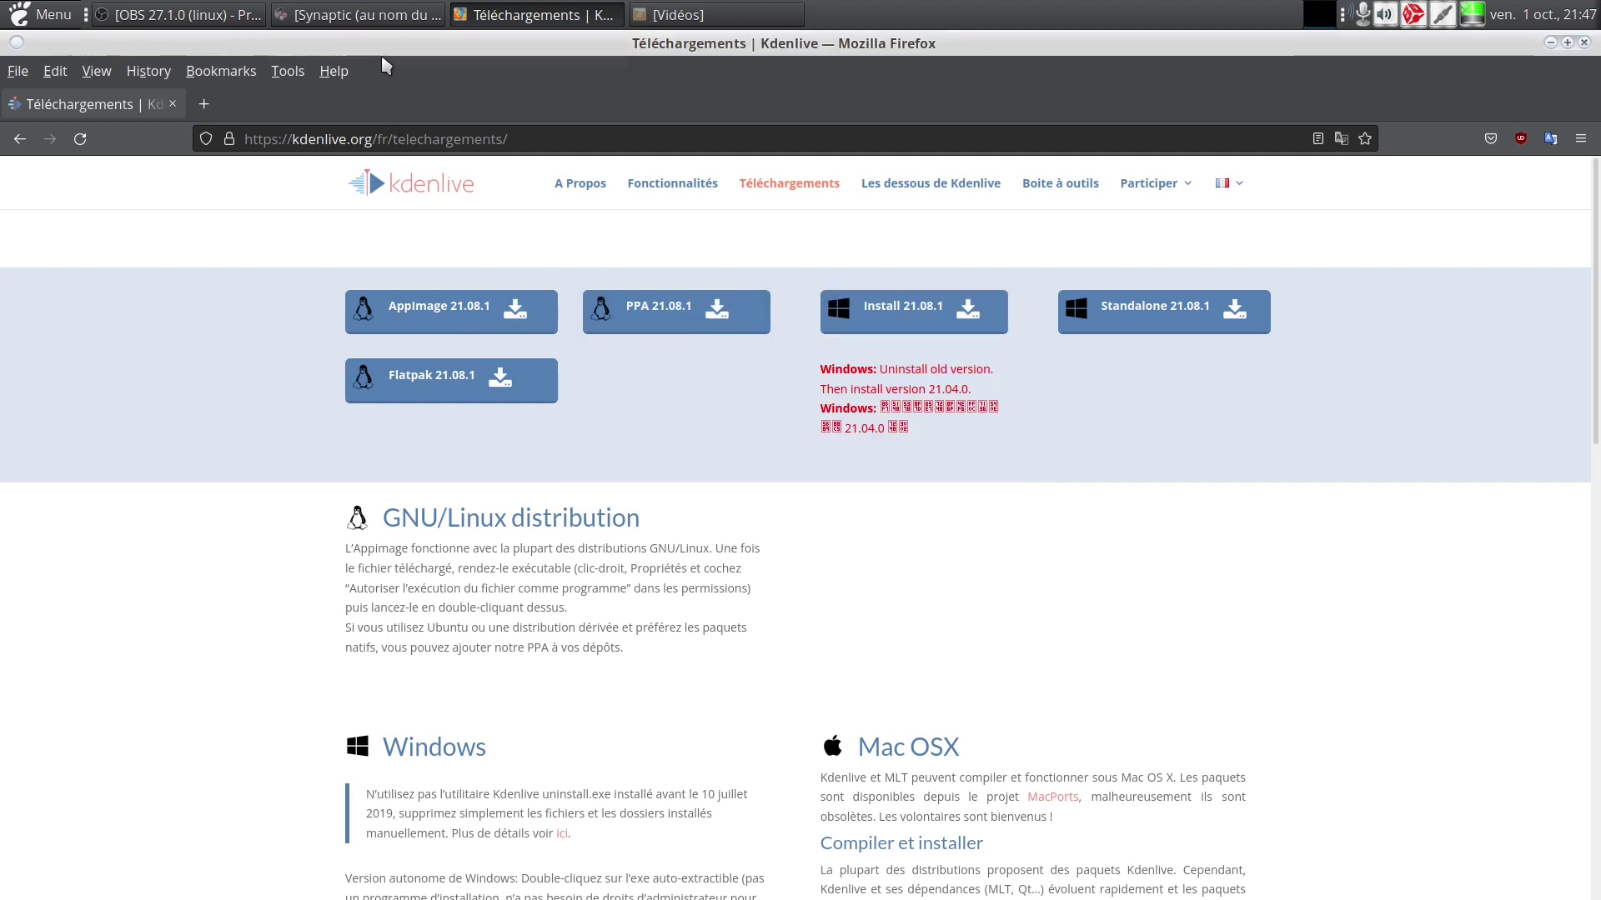
click(375, 17)
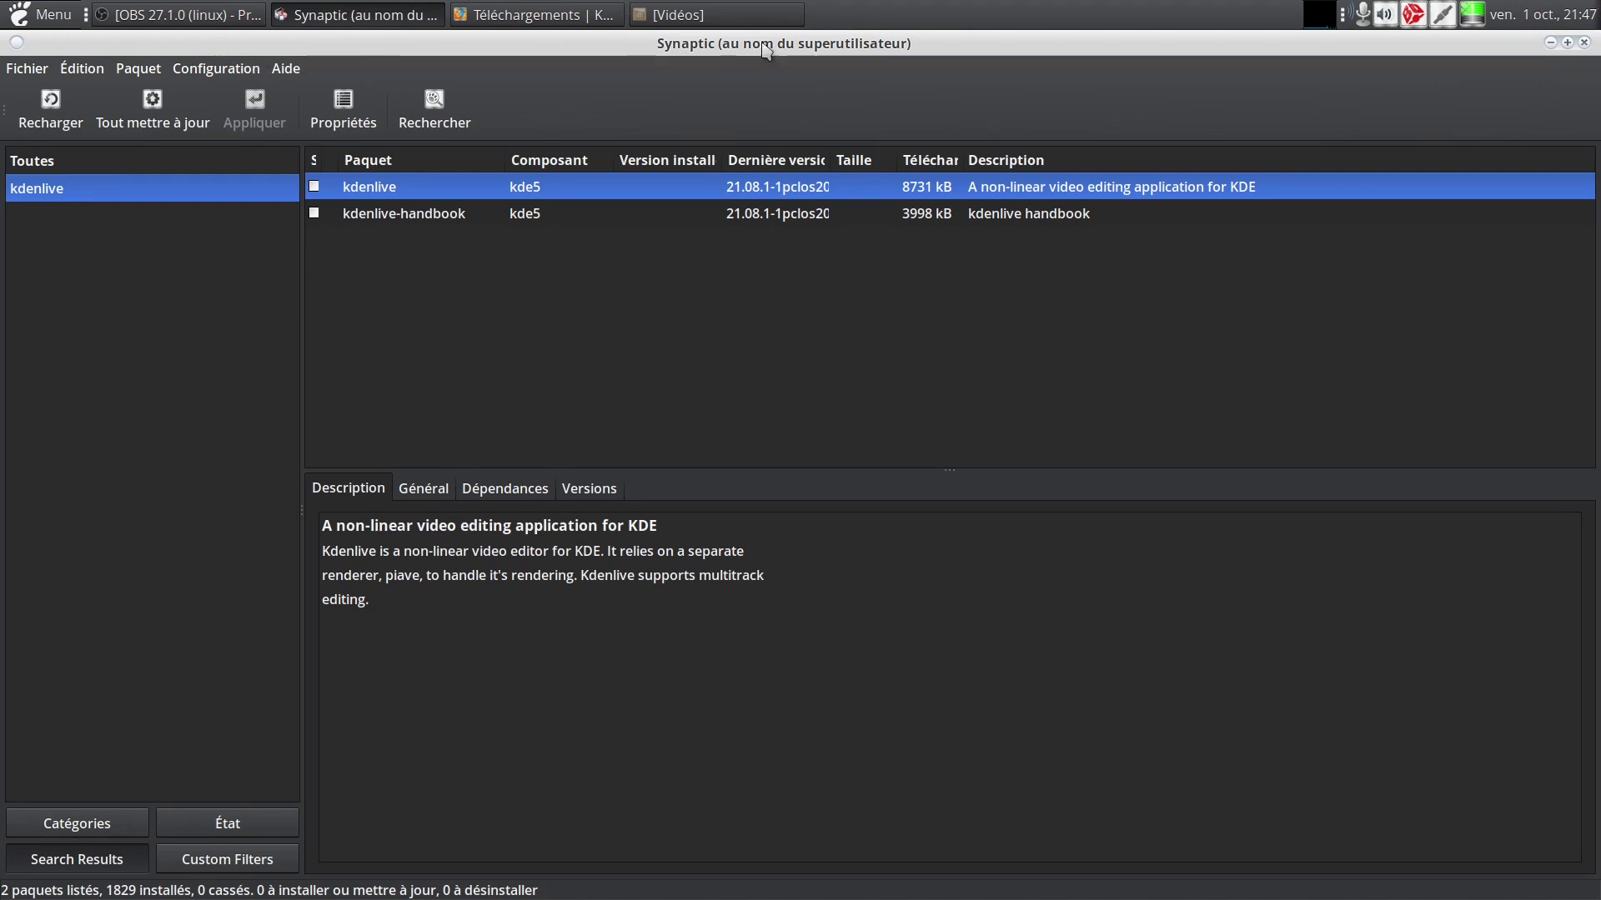
click(506, 15)
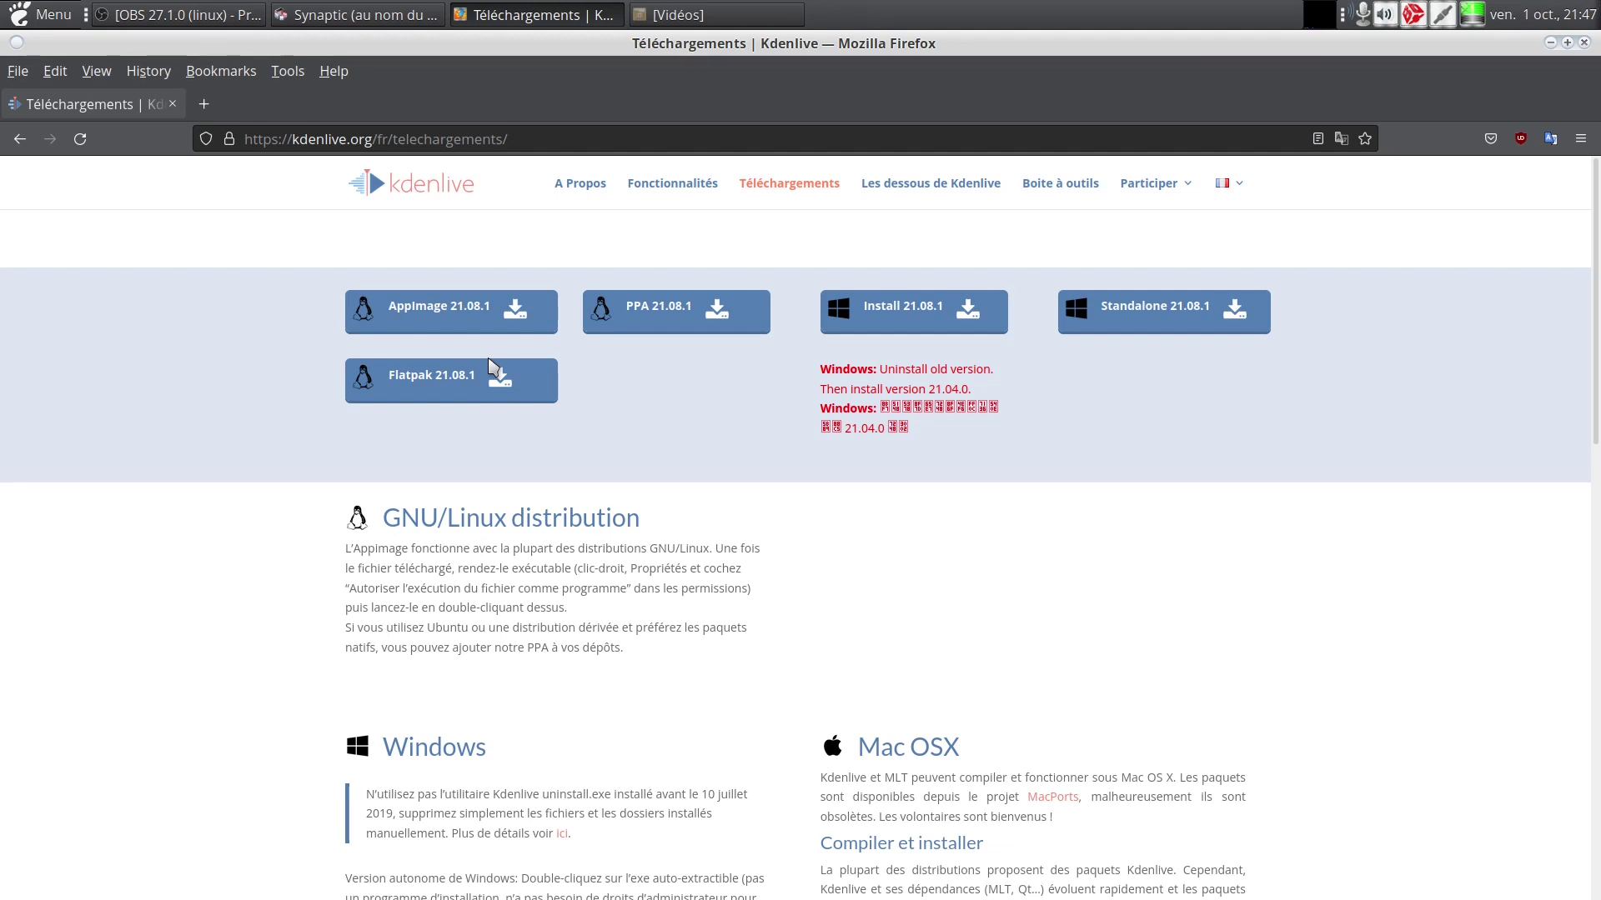
click(1551, 41)
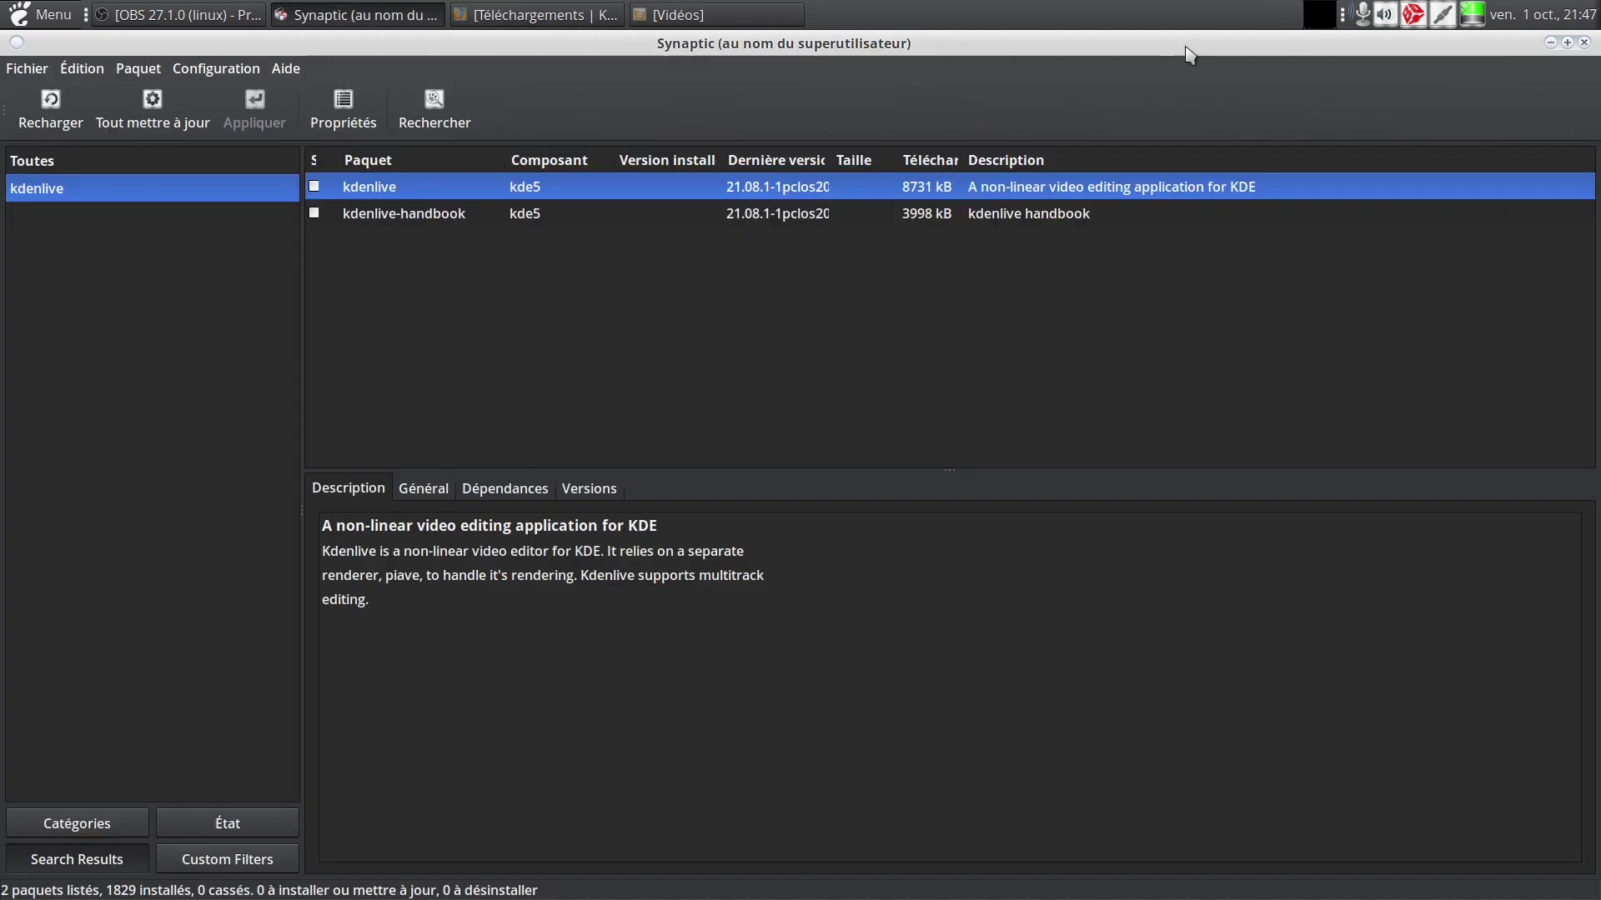
Step: Switch to the file manager and check the execute permission of kdenlive-21.08.1-x86_64.appimage in the Téléchargements folder
click(725, 19)
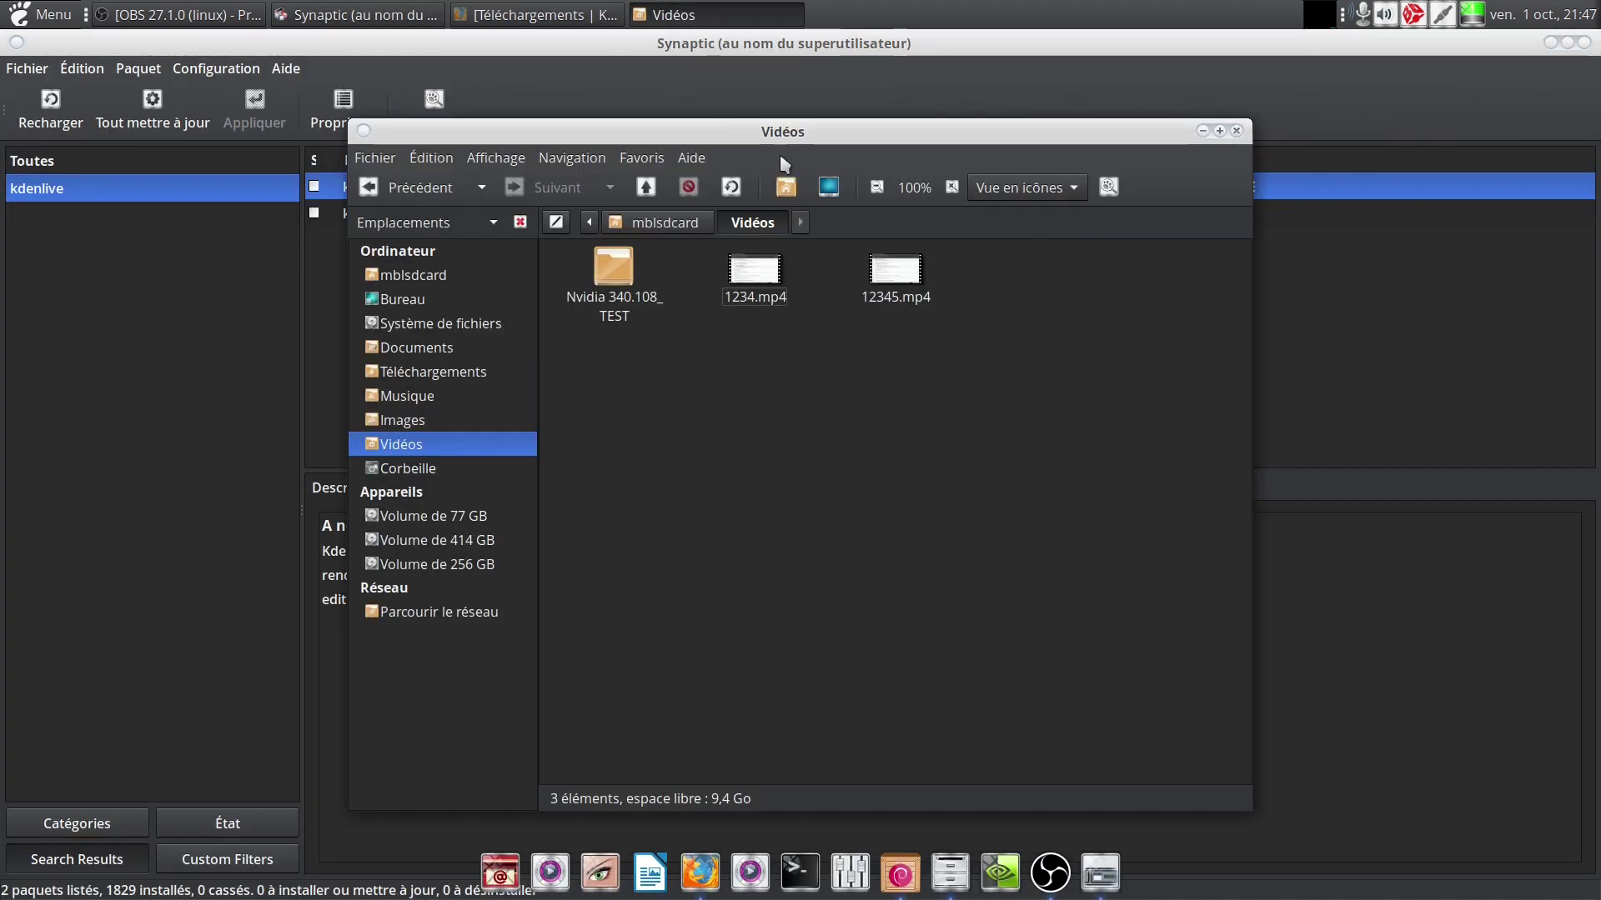
click(440, 372)
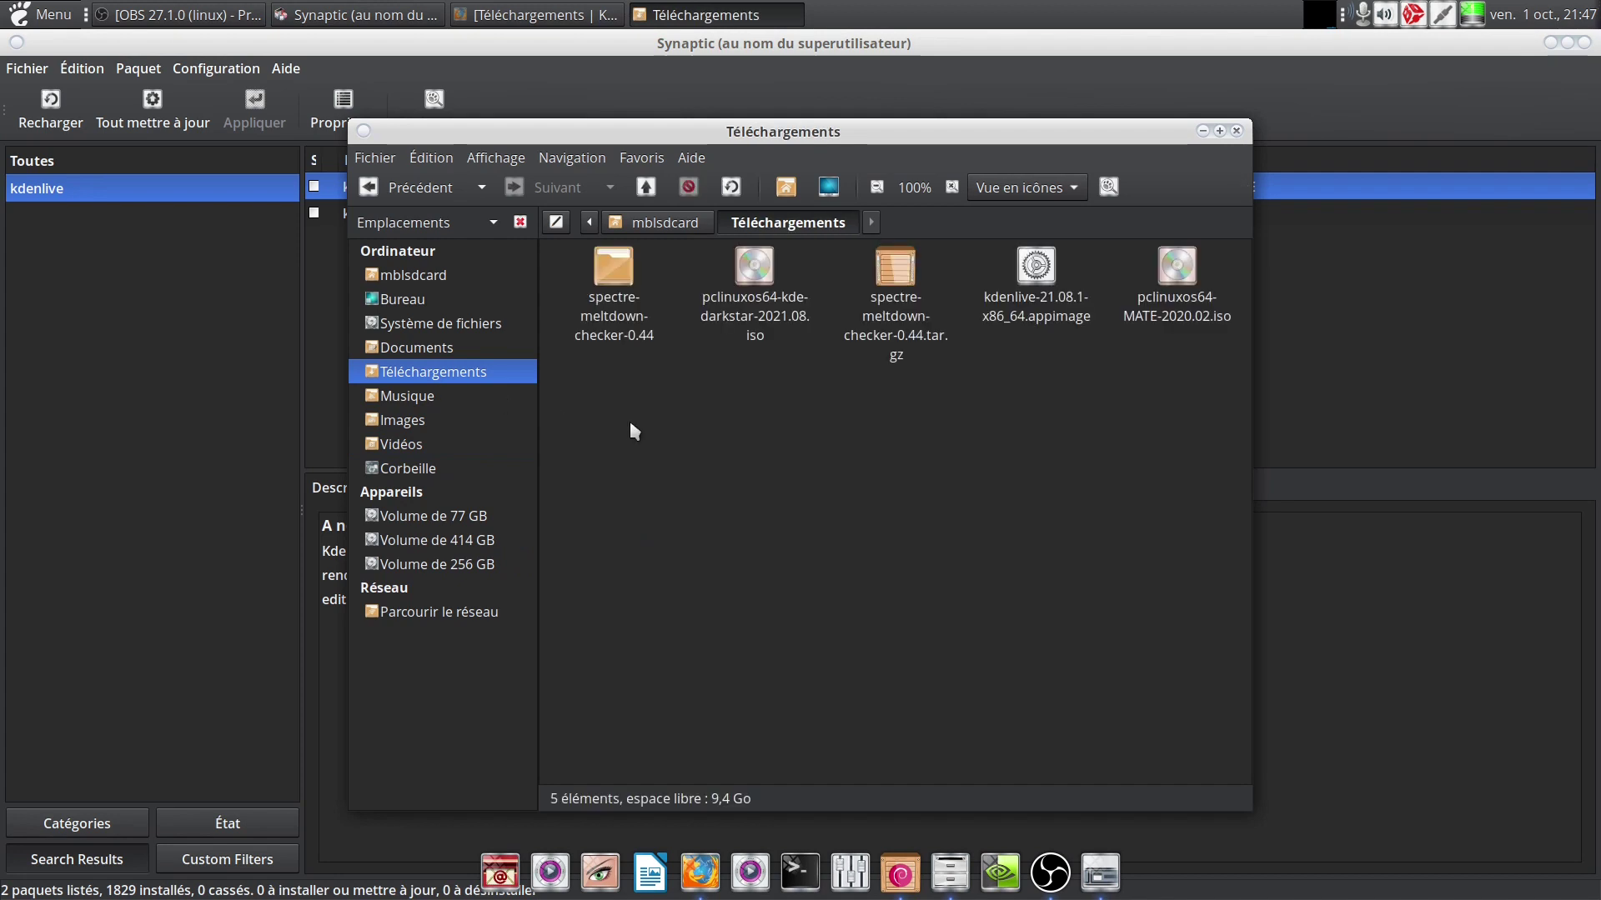
right_click(1034, 271)
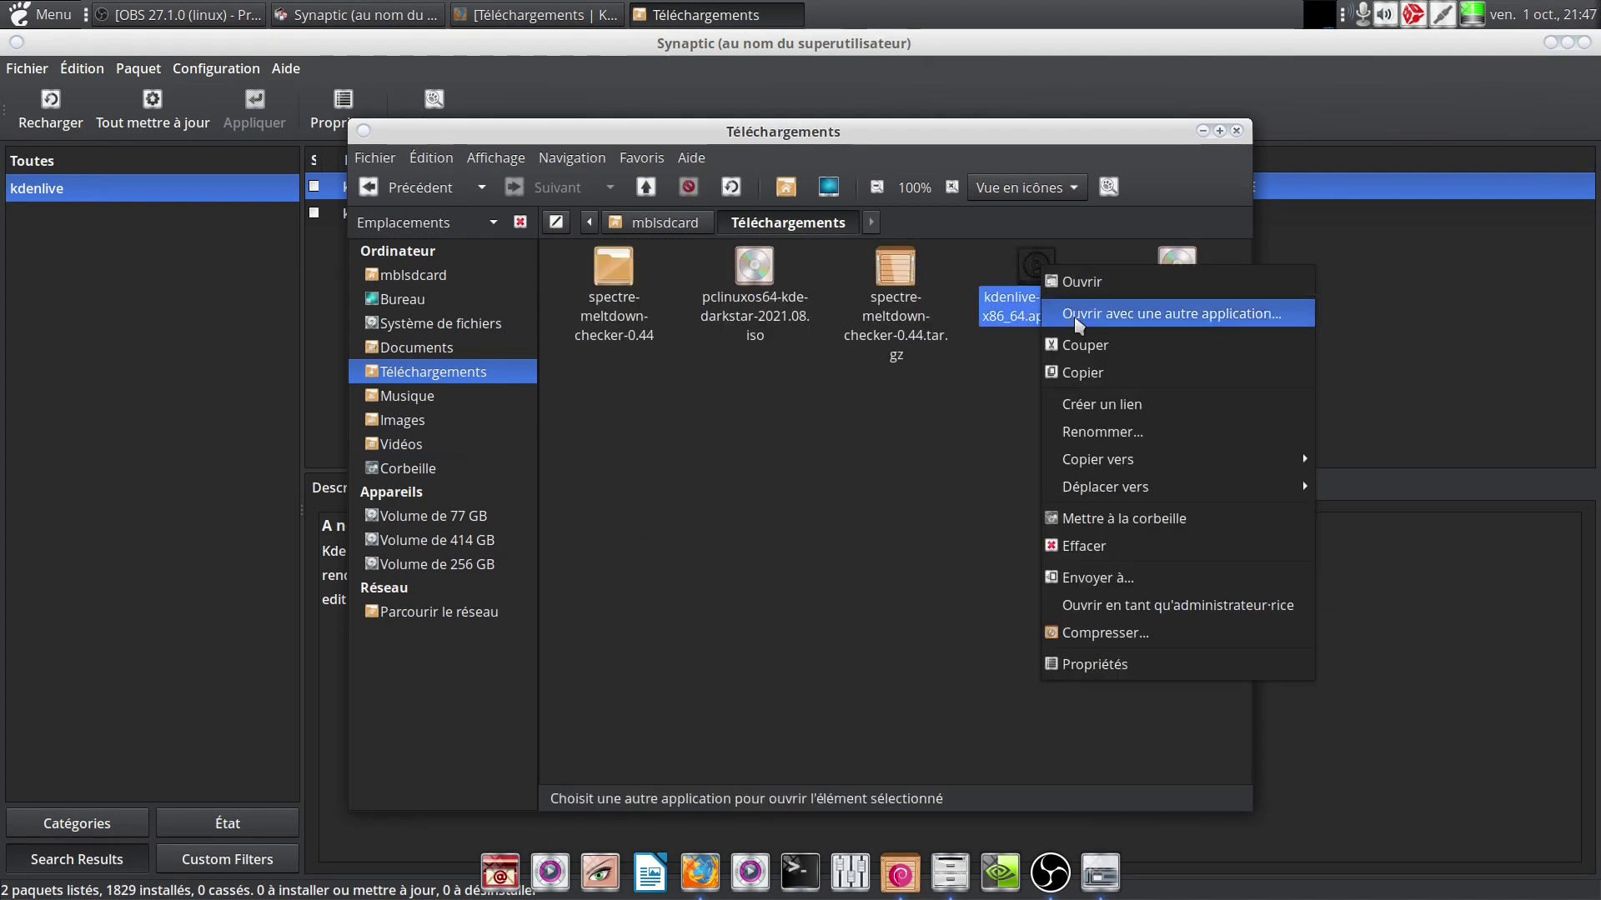
click(1144, 667)
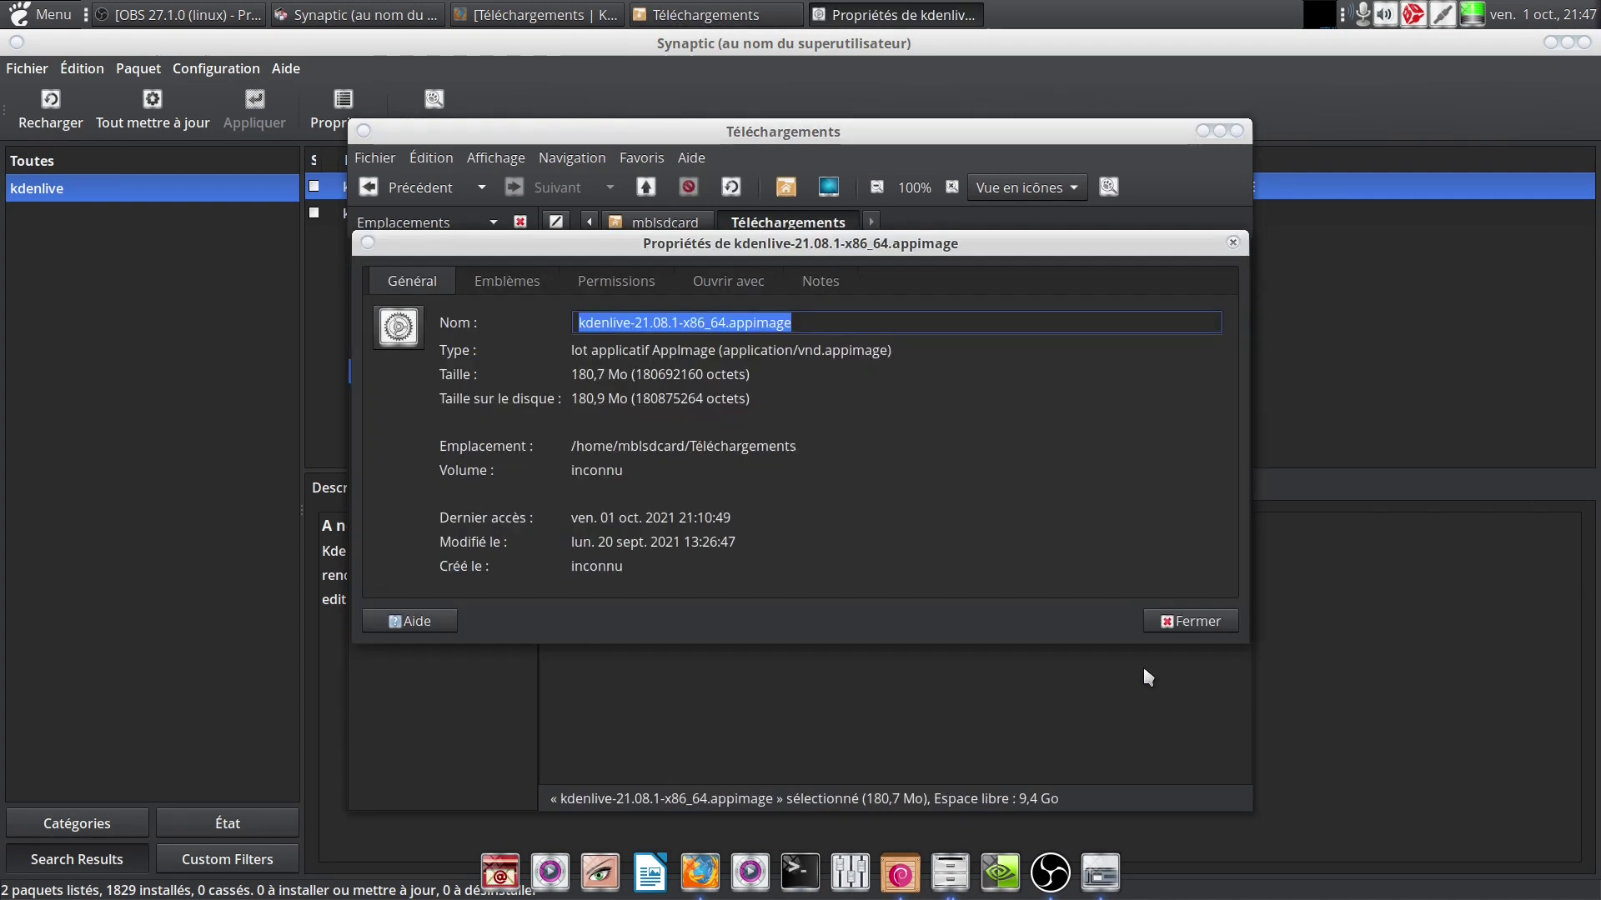
click(618, 287)
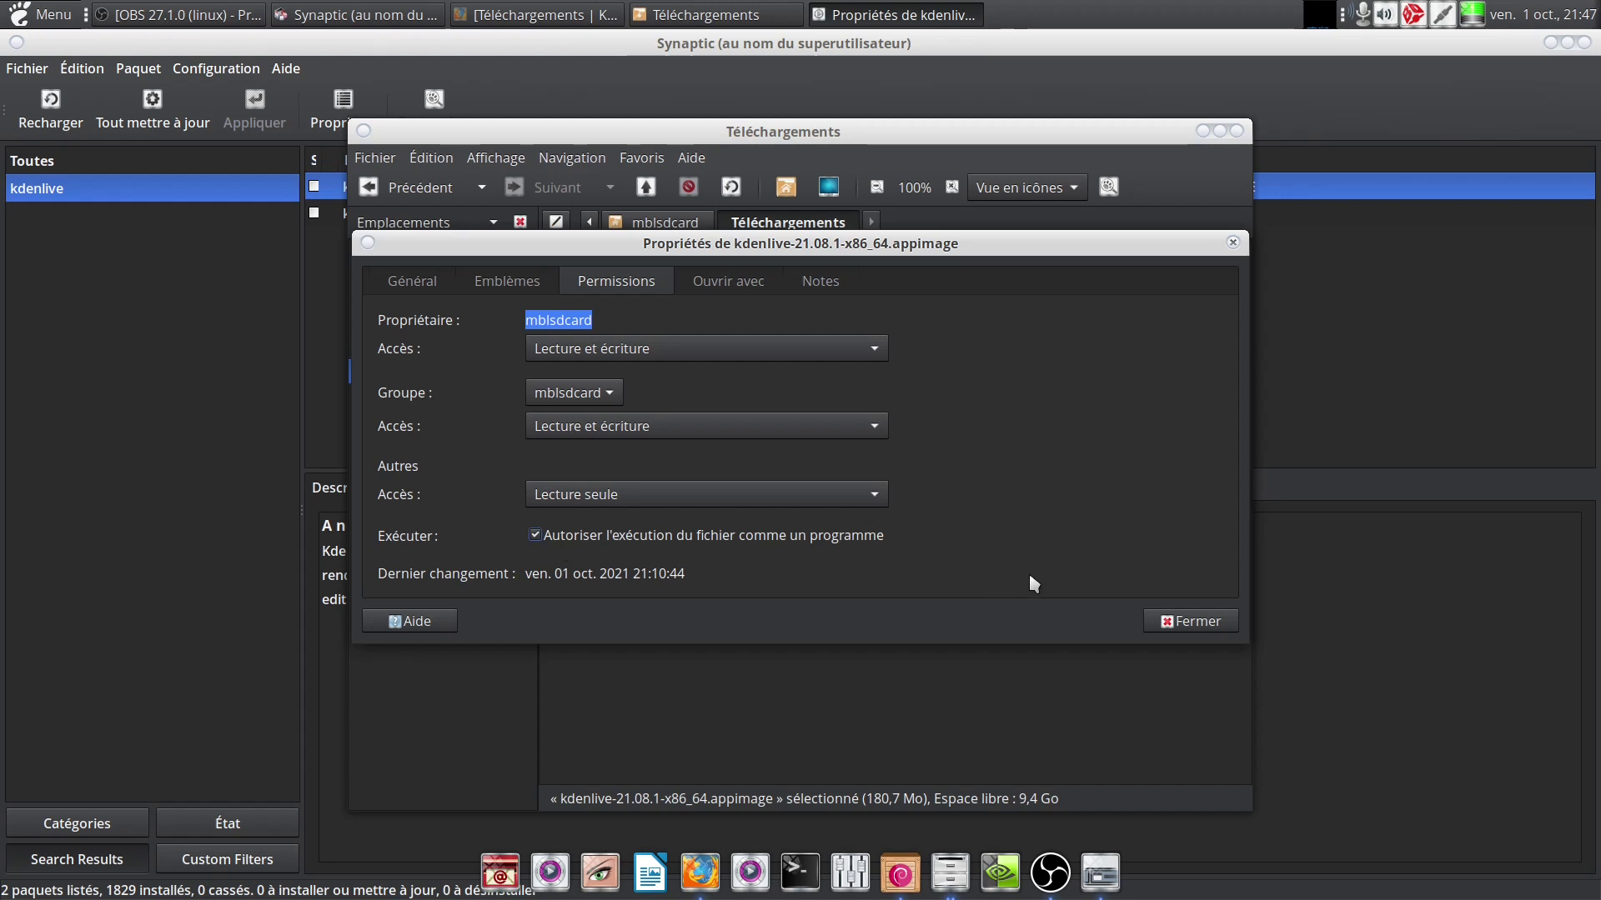
click(1190, 621)
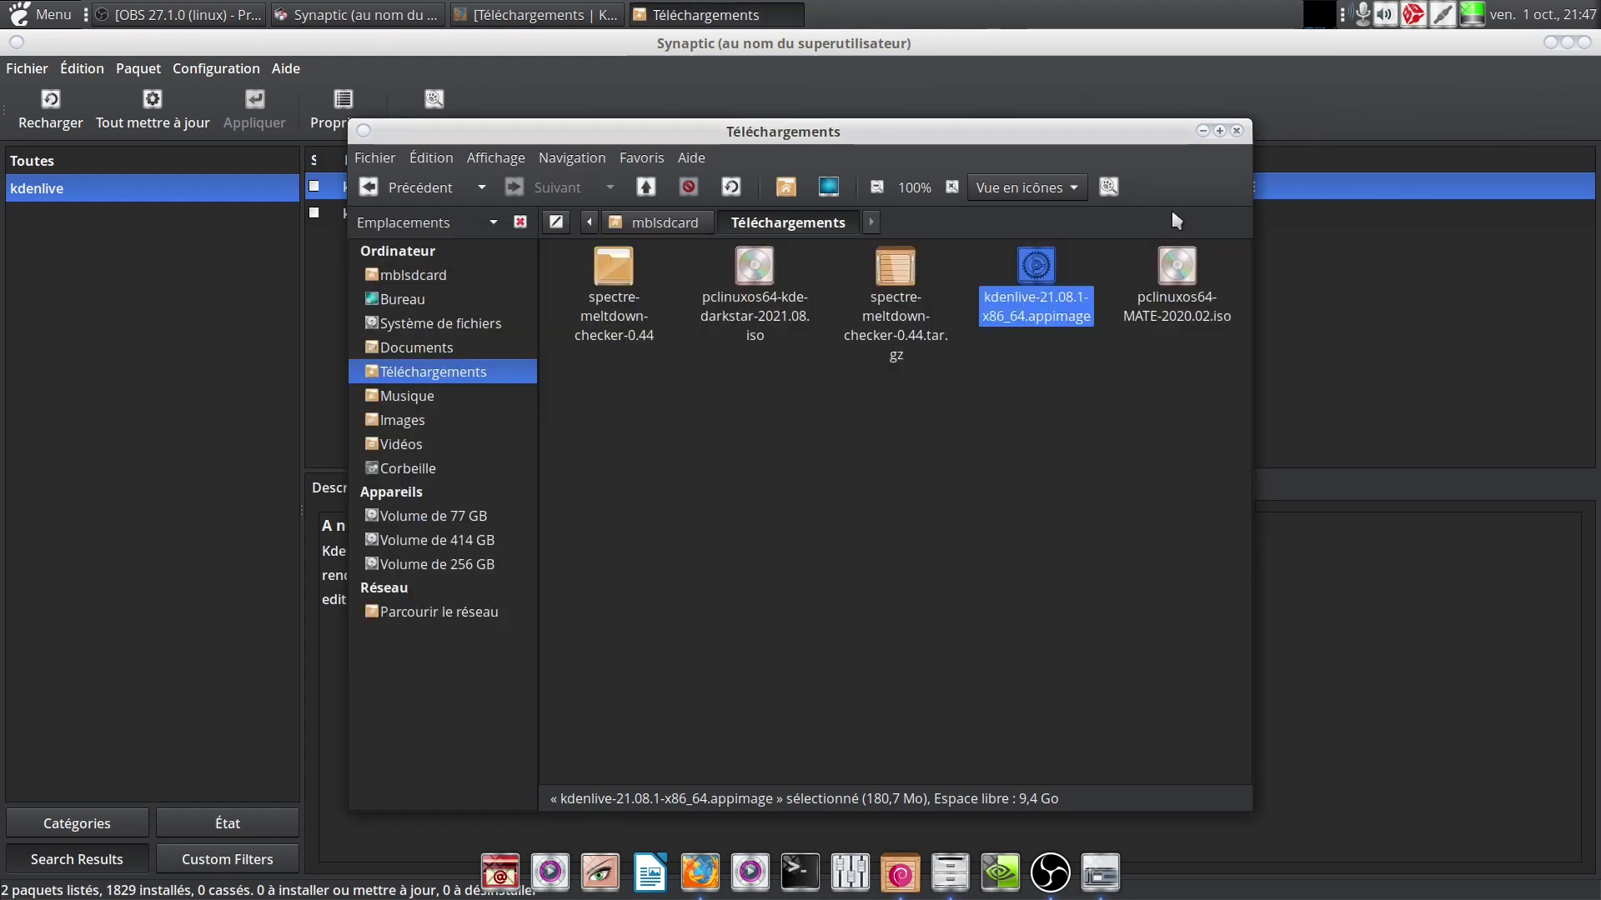
Step: Clear the desktop and launch kdenlive-21.08.1-x86_64.appimage from the Téléchargements folder
key(ctrl+alt+d)
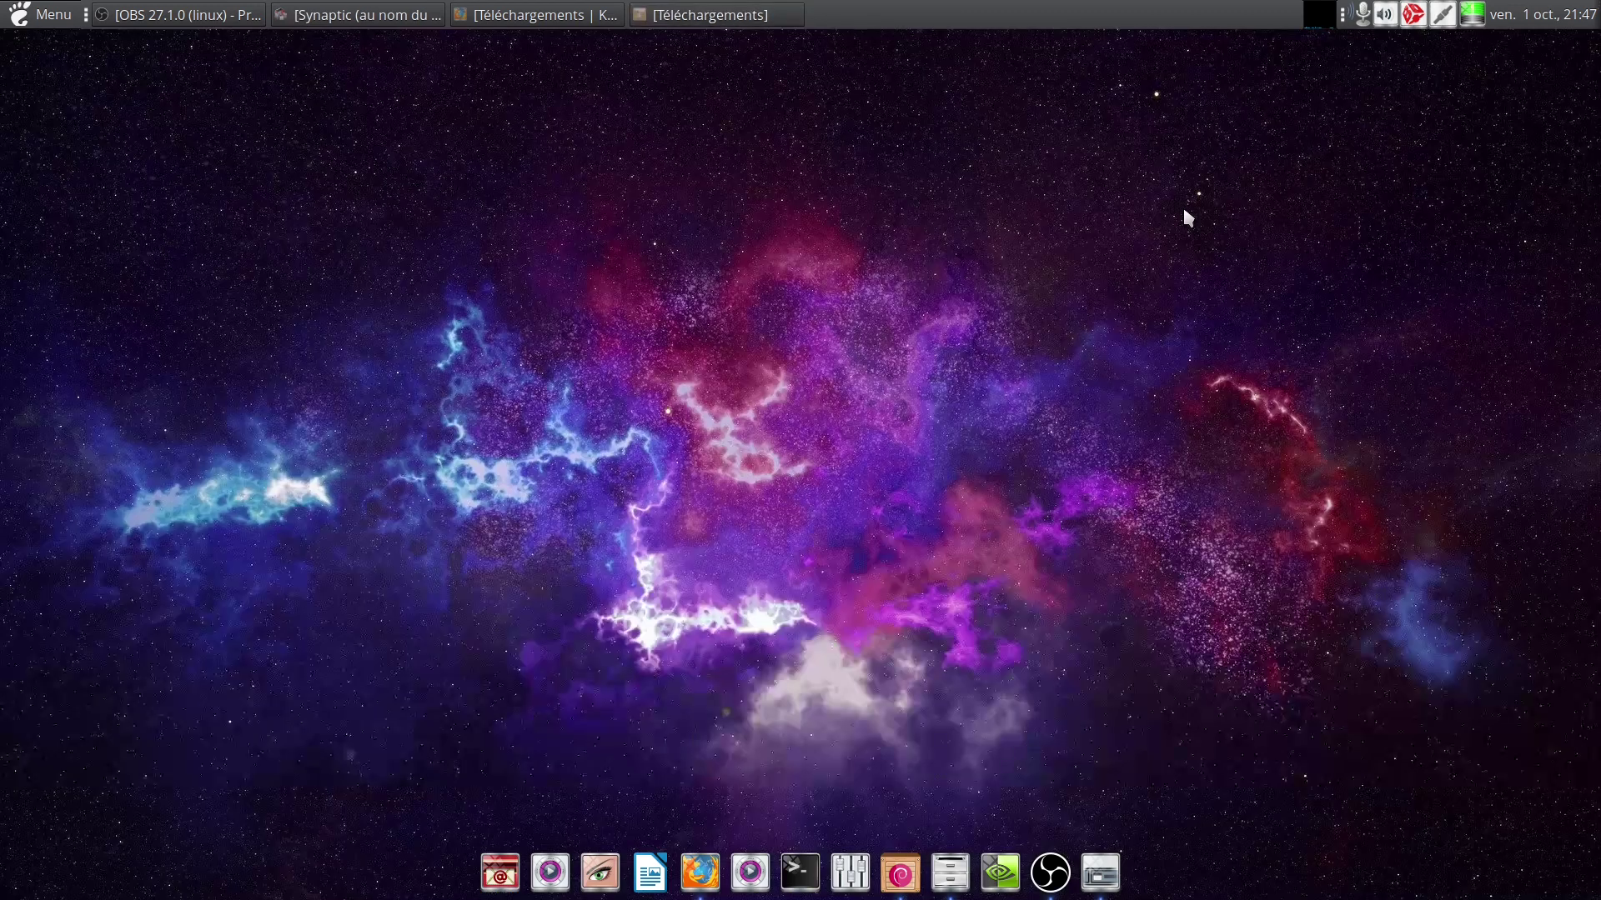
click(782, 17)
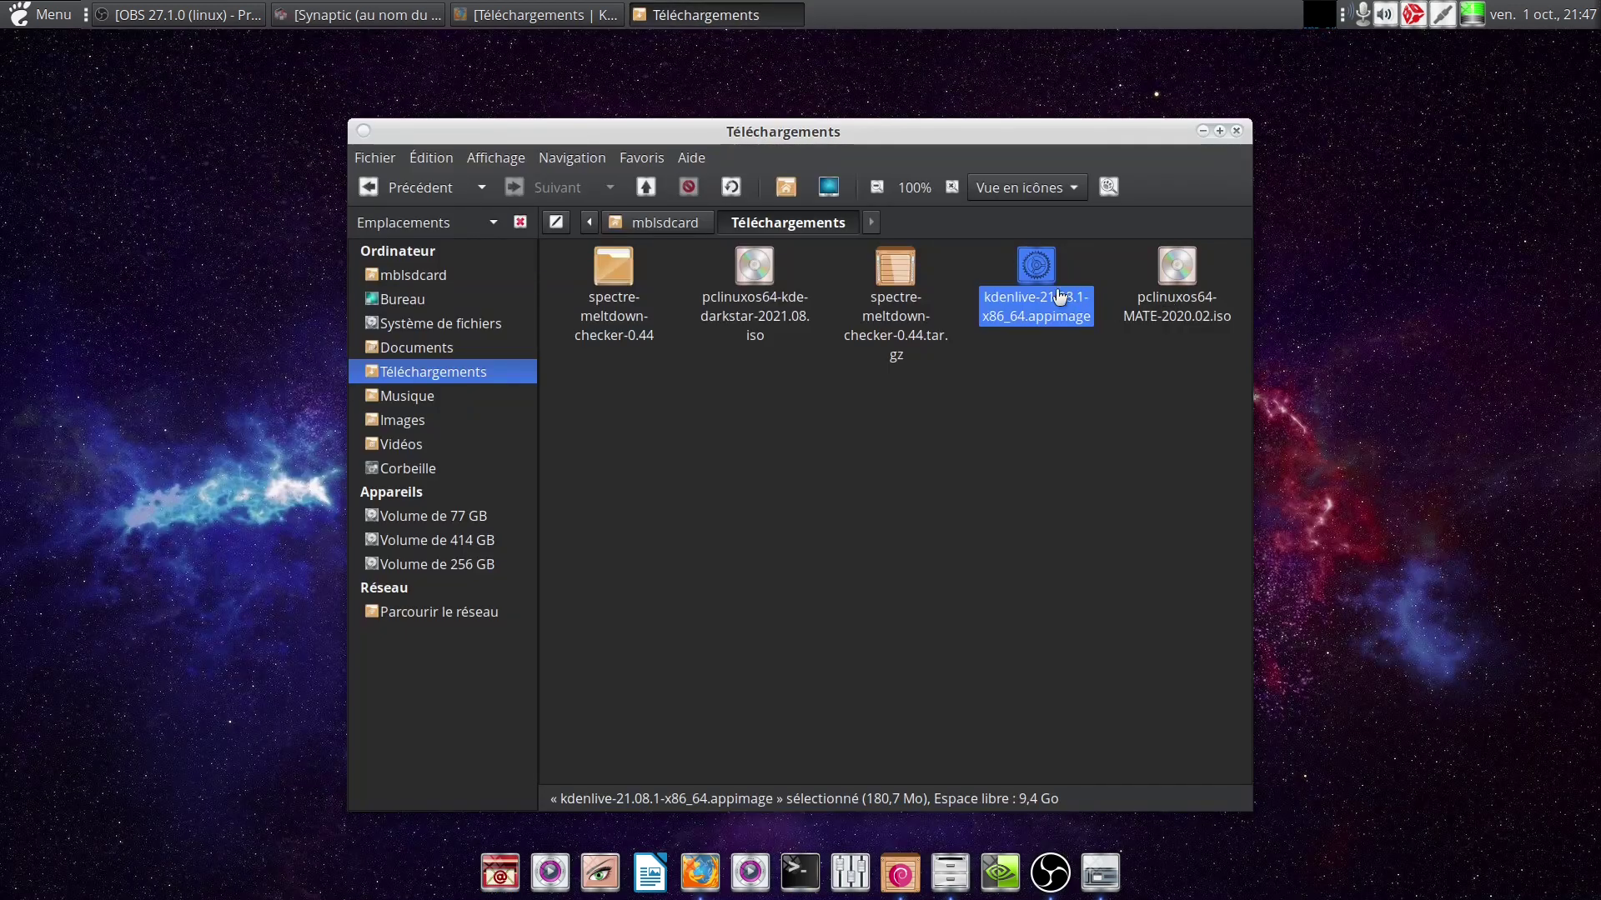
double_click(1034, 271)
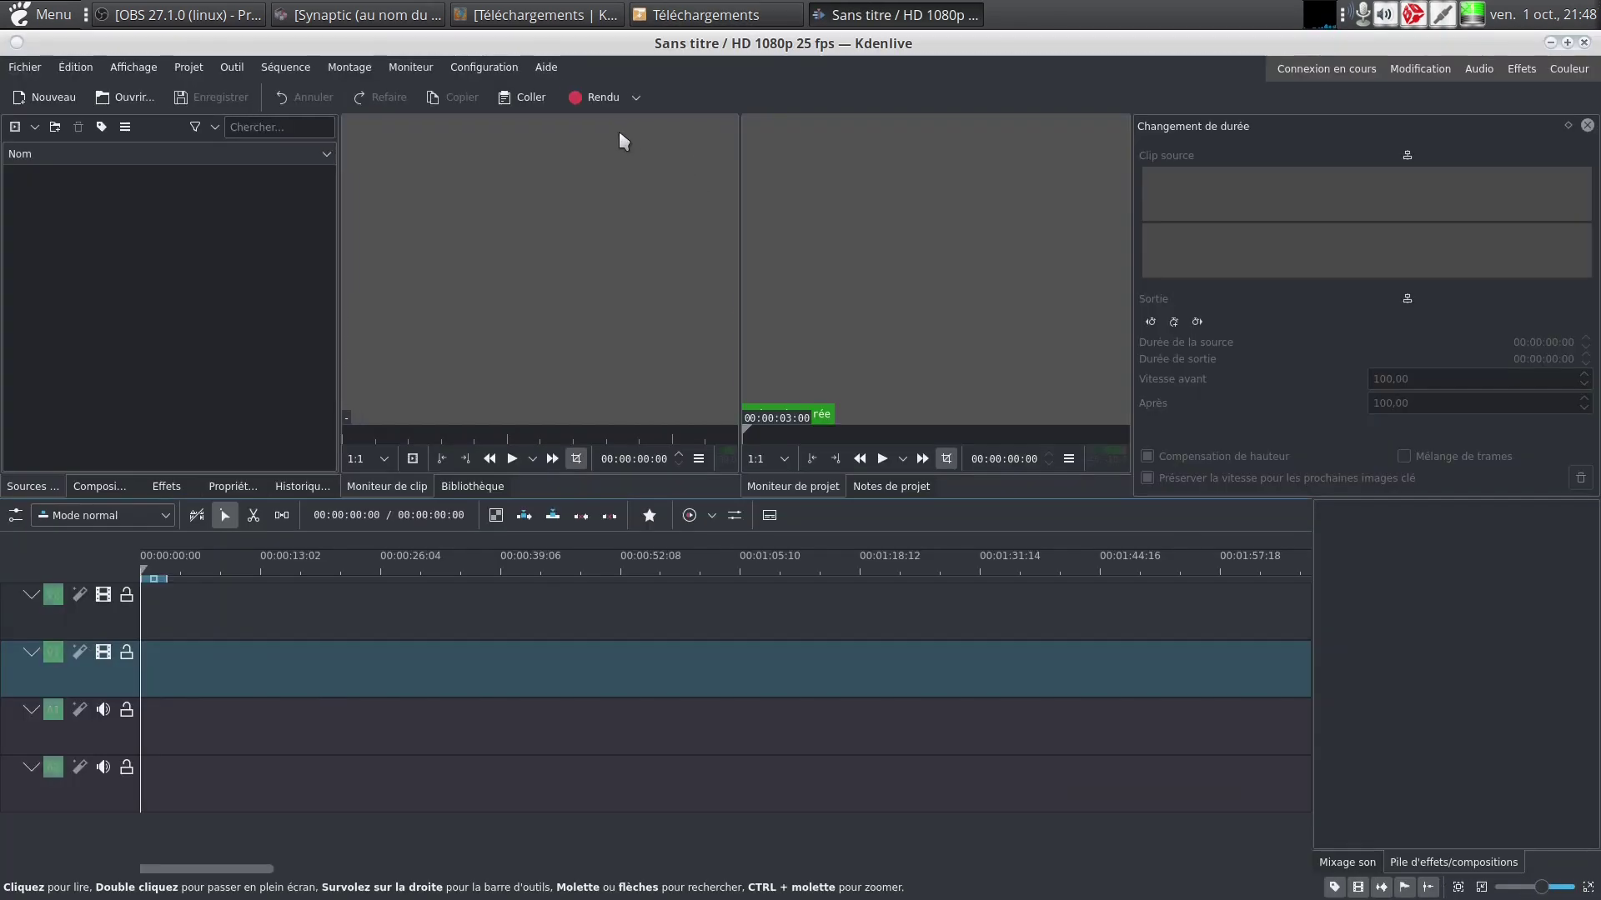
Step: Run Kdenlive's configuration wizard, verify hardware acceleration and accept the settings
click(492, 70)
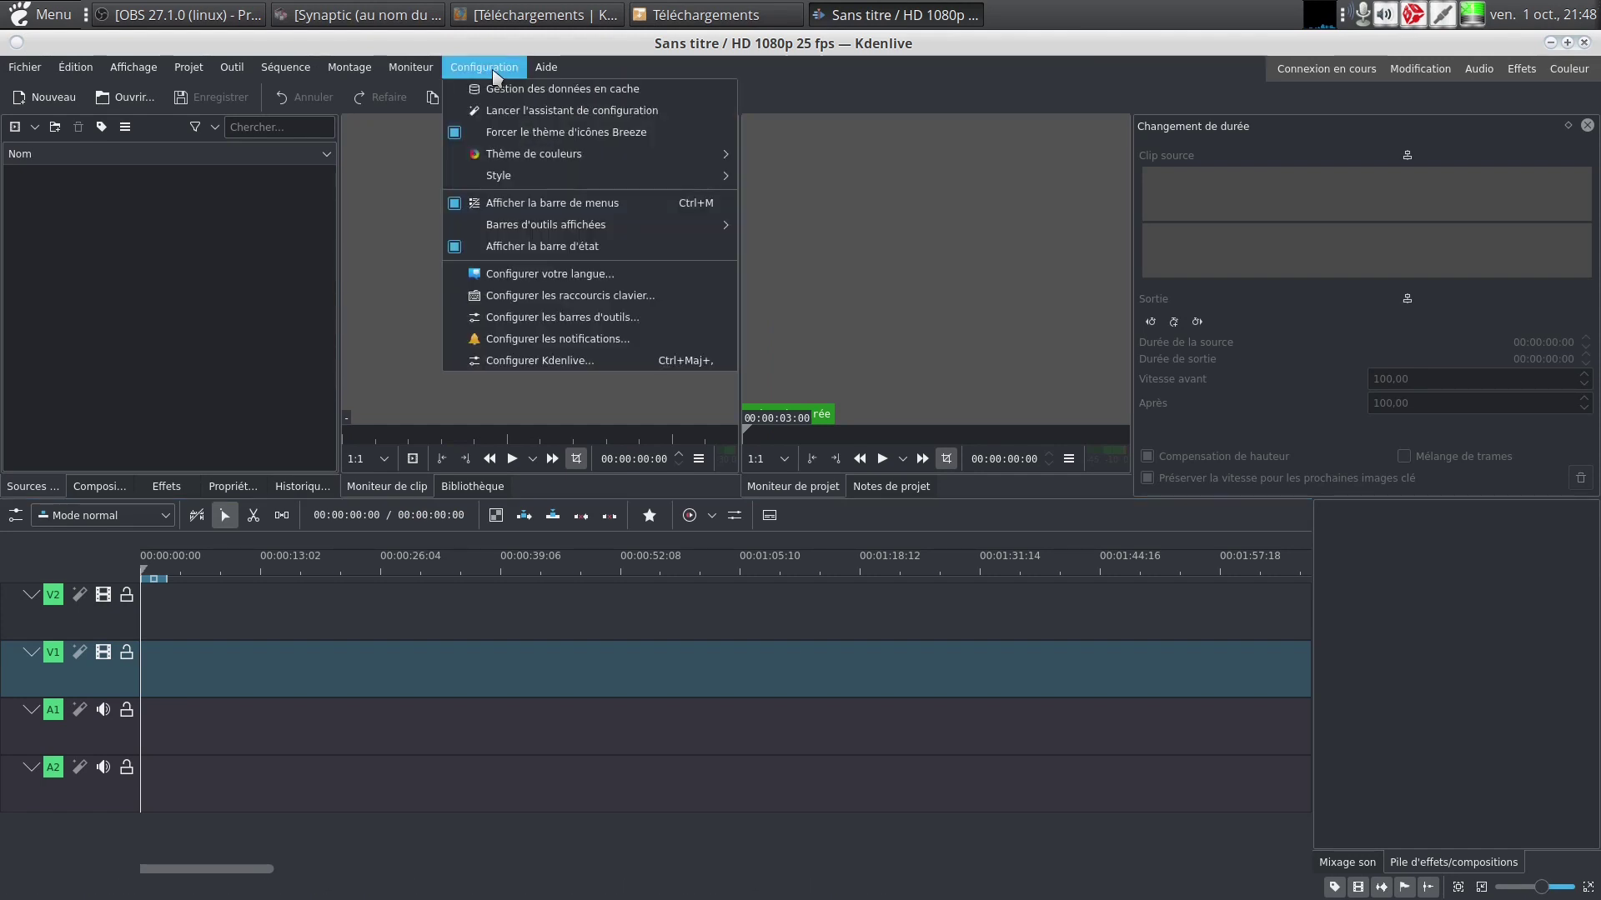
click(543, 110)
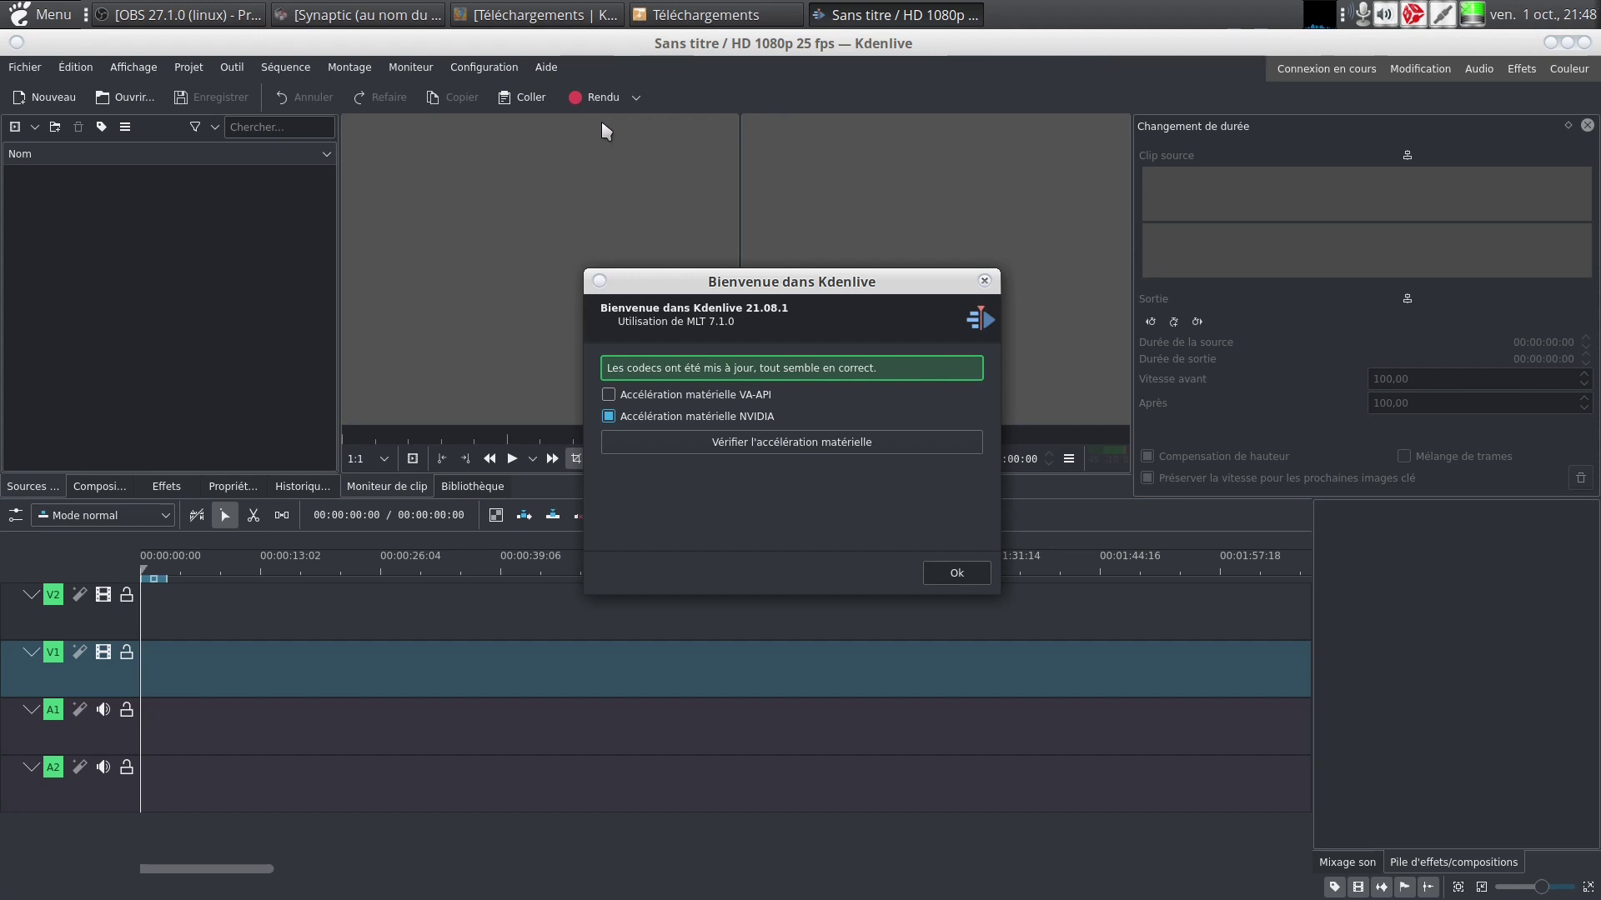
click(776, 443)
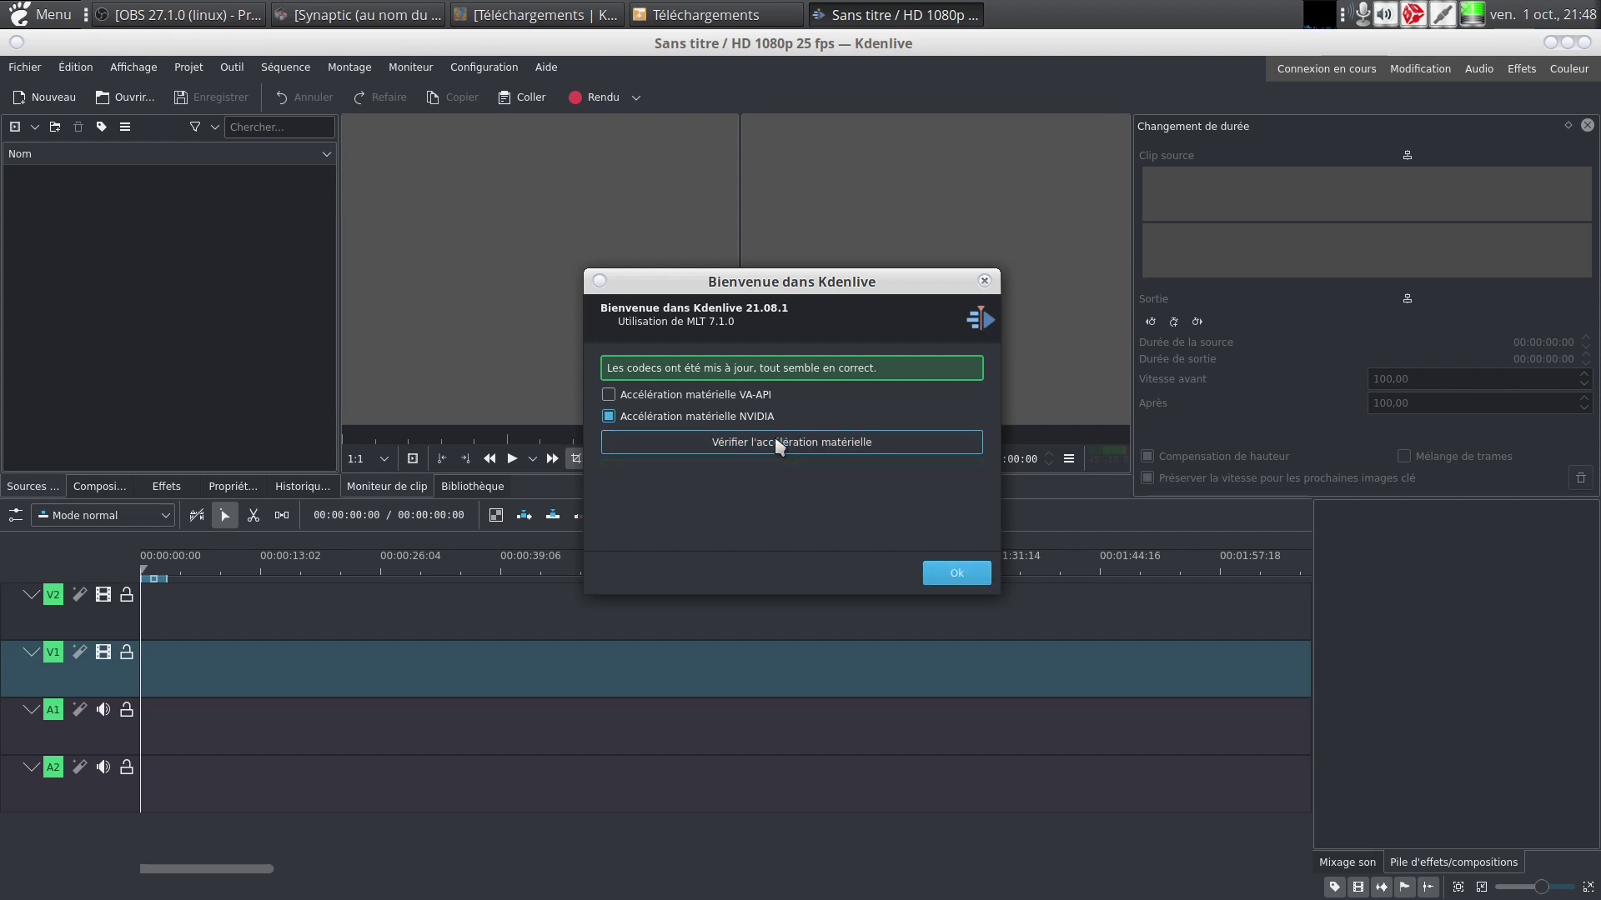
click(972, 576)
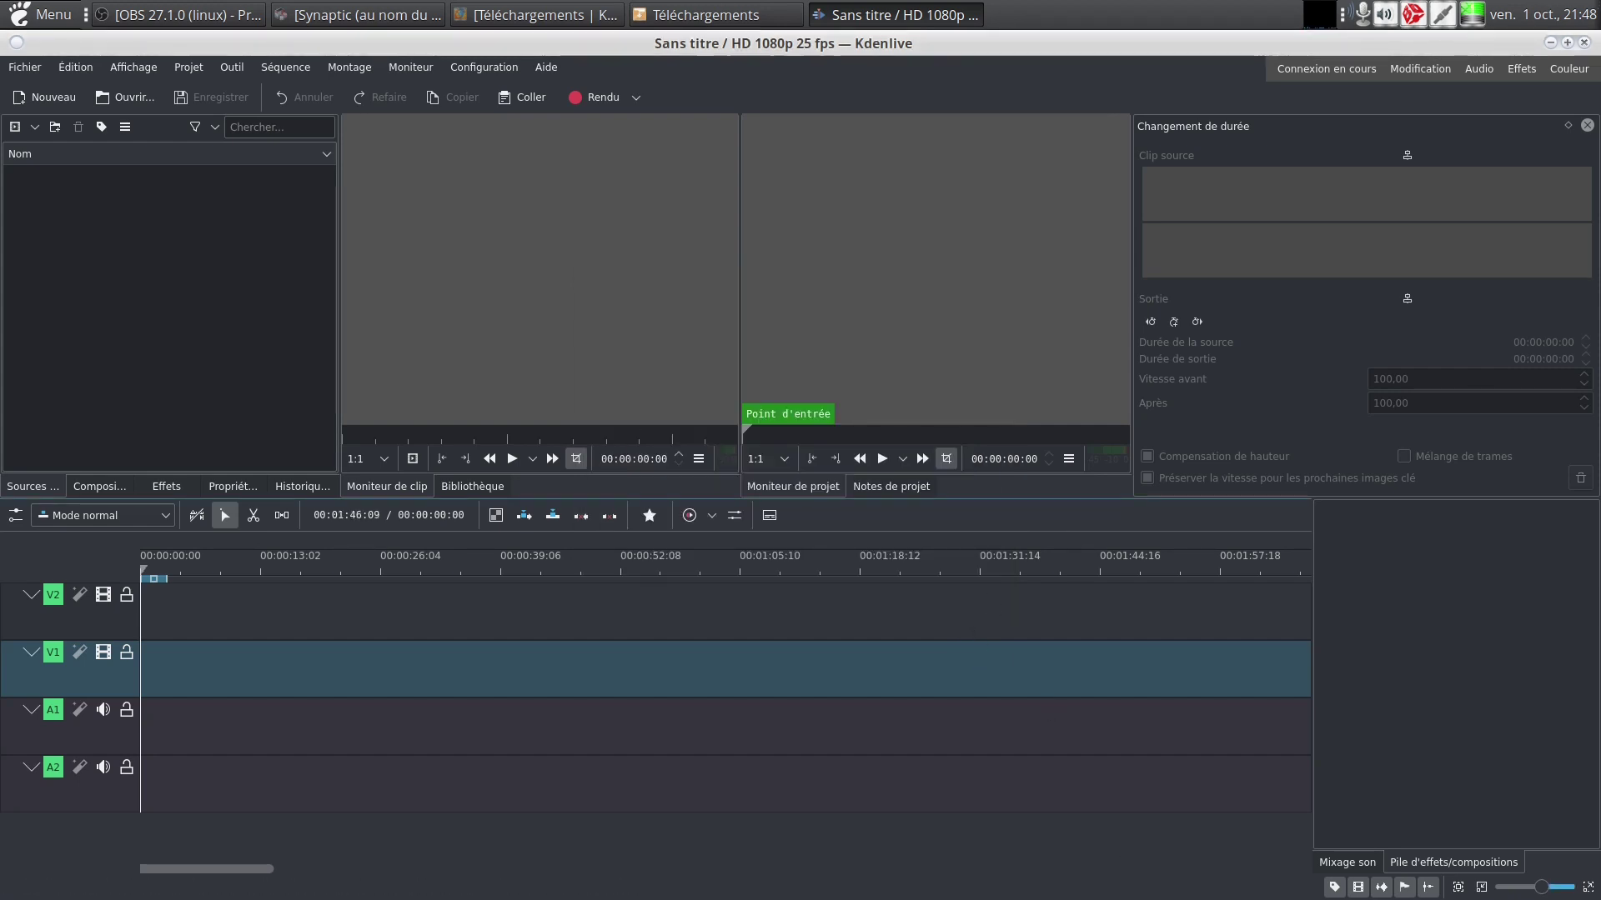
Step: Open NVIDIA X Server Settings and examine GPU 0's video engine utilization, comparing it with the recording running in OBS
mouse_move(1159, 892)
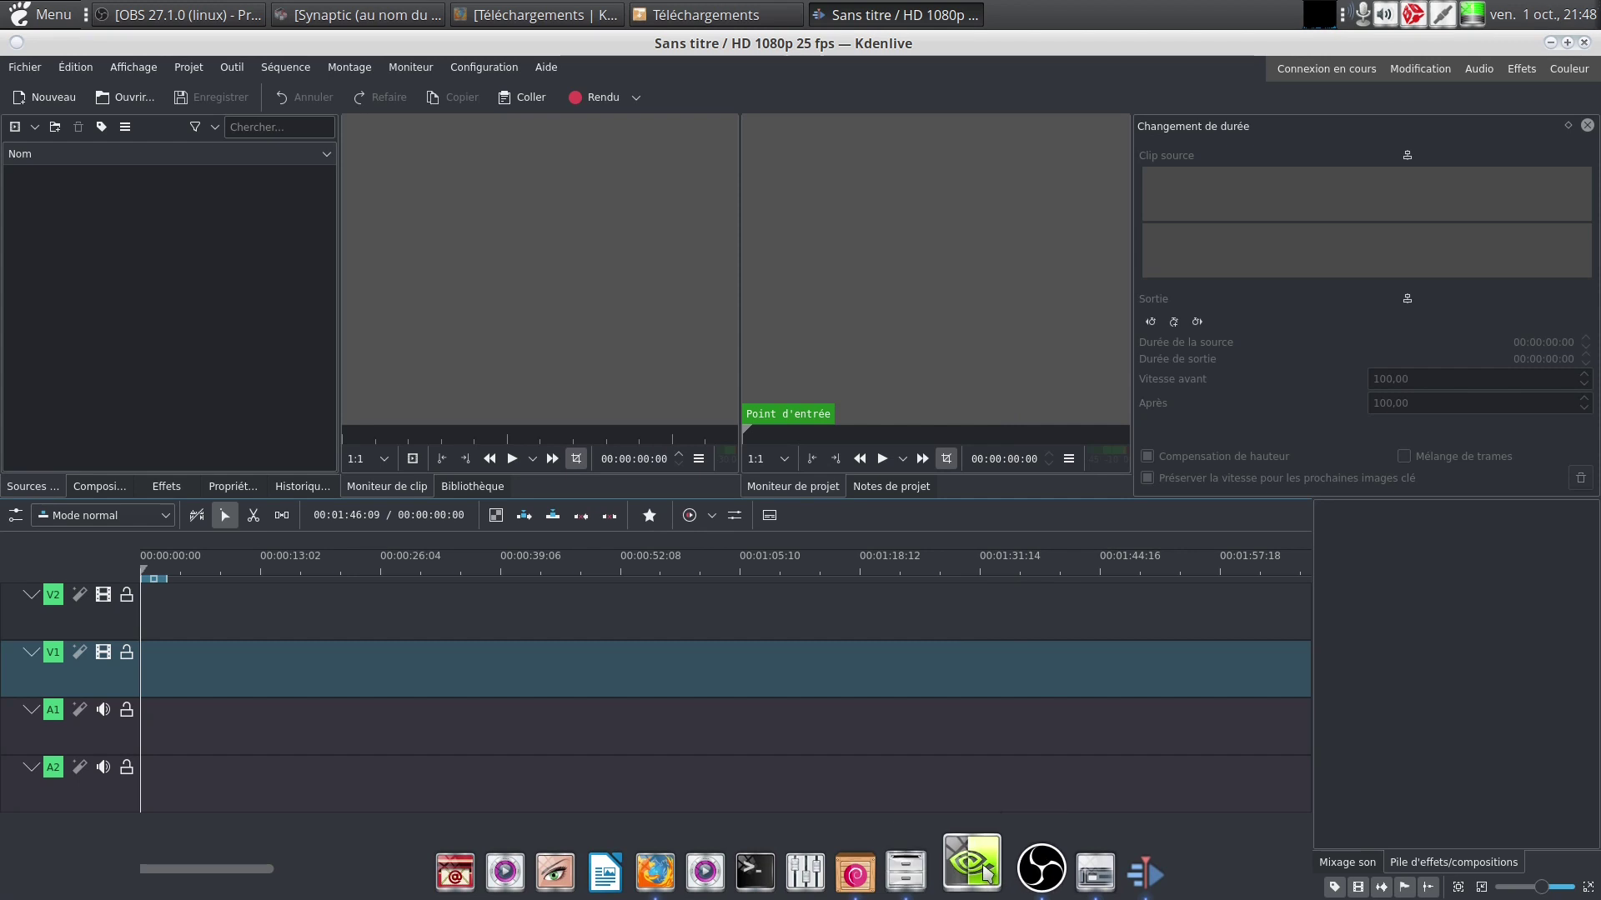
click(985, 869)
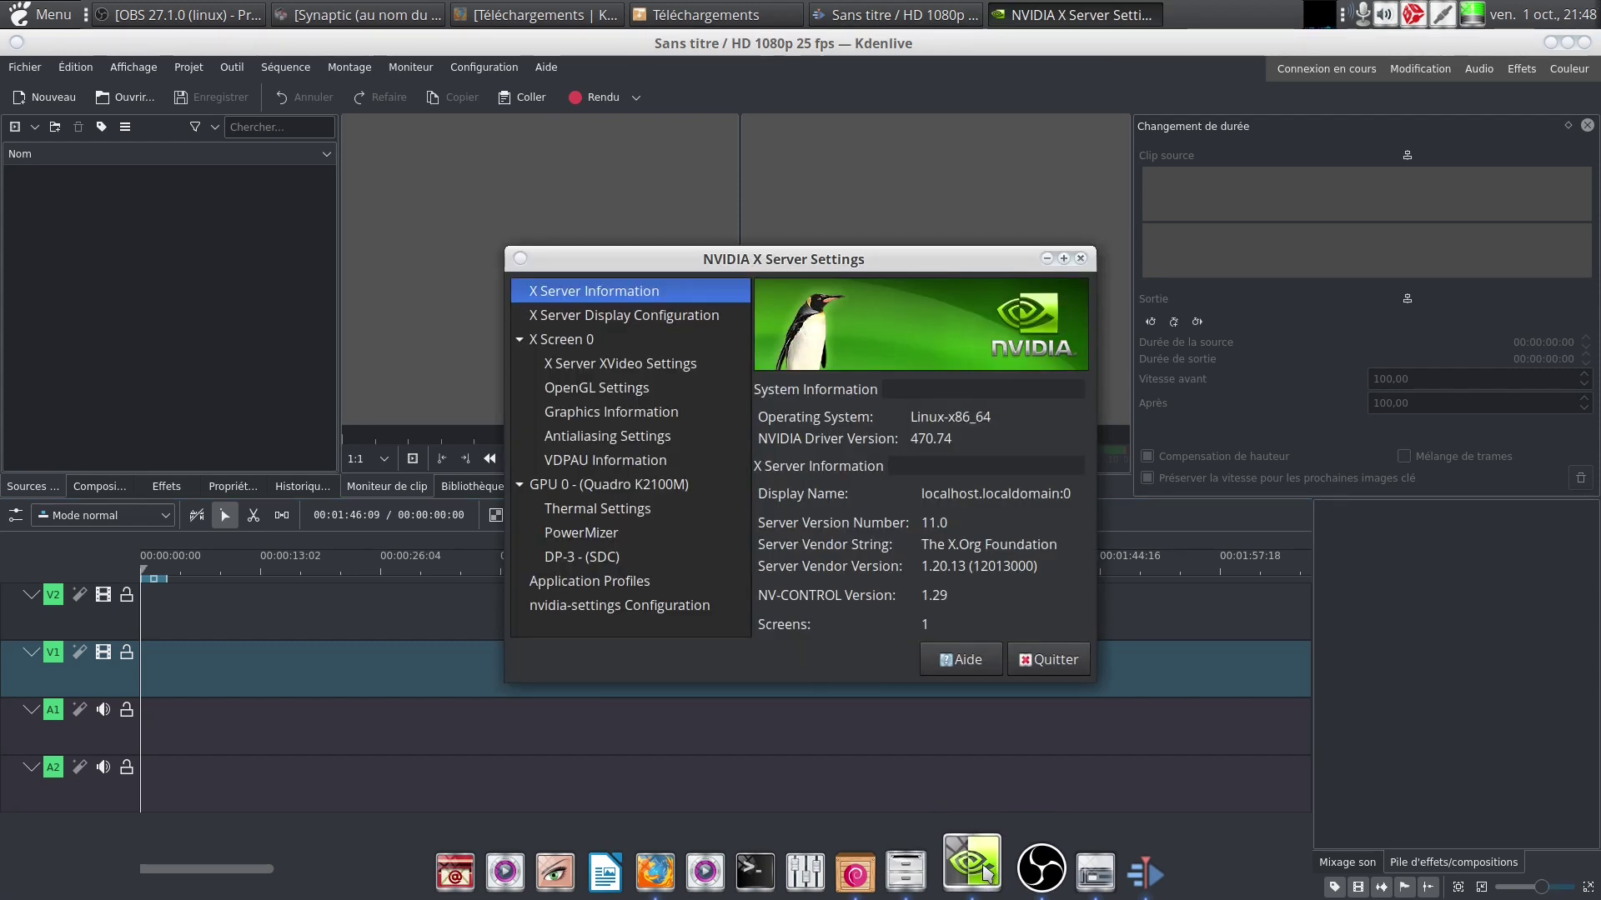
click(637, 483)
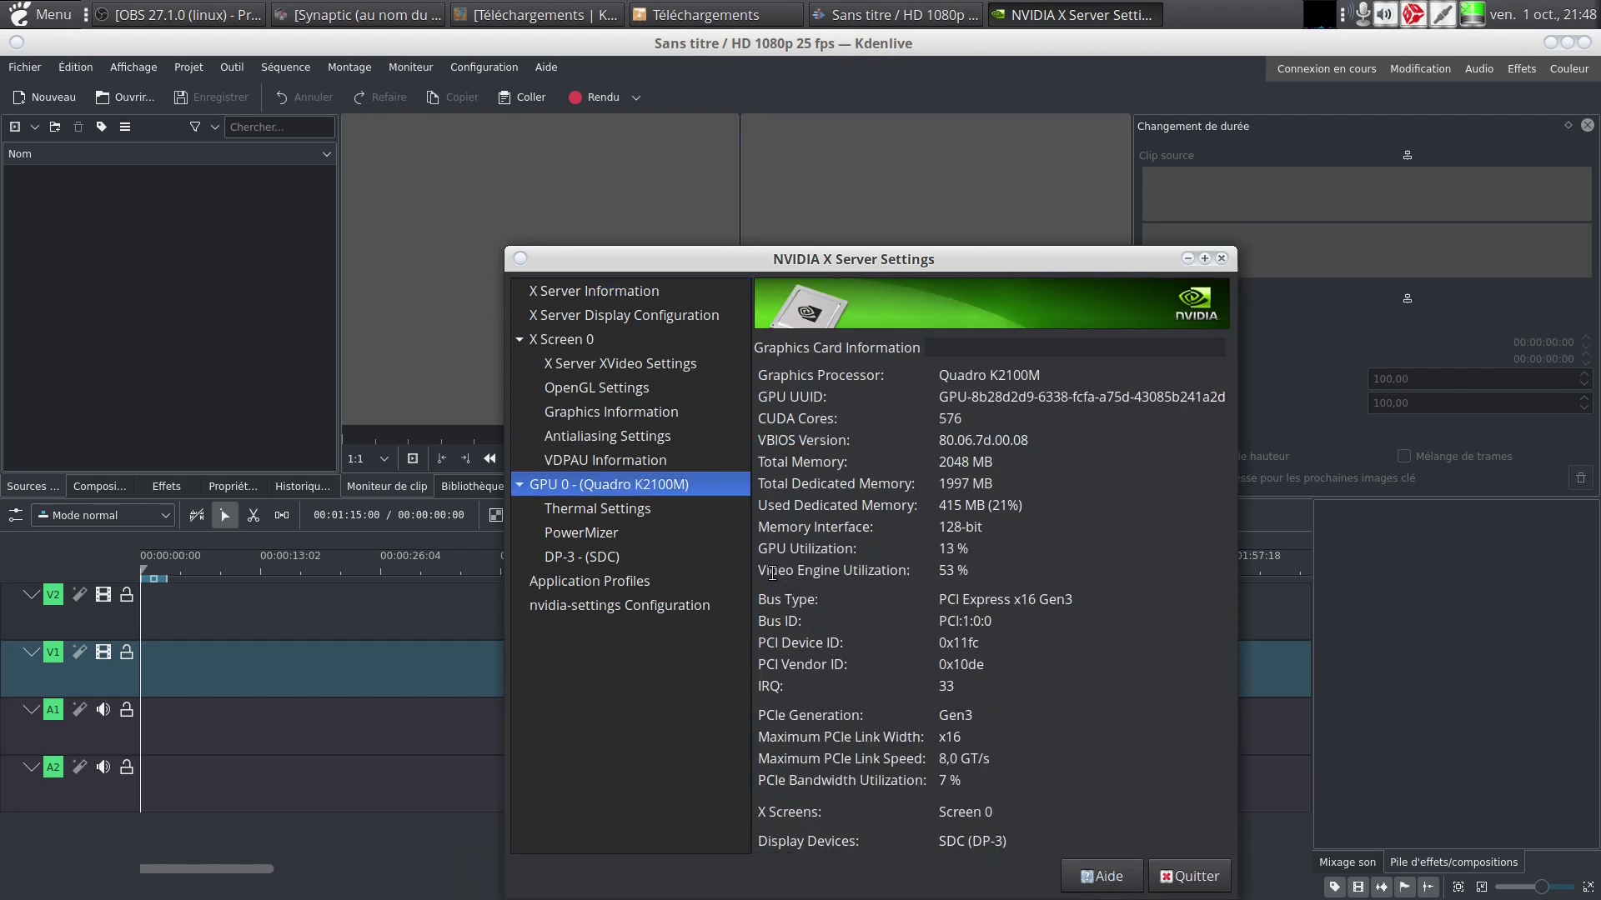
drag(757, 570, 941, 573)
drag(957, 570, 938, 572)
click(186, 12)
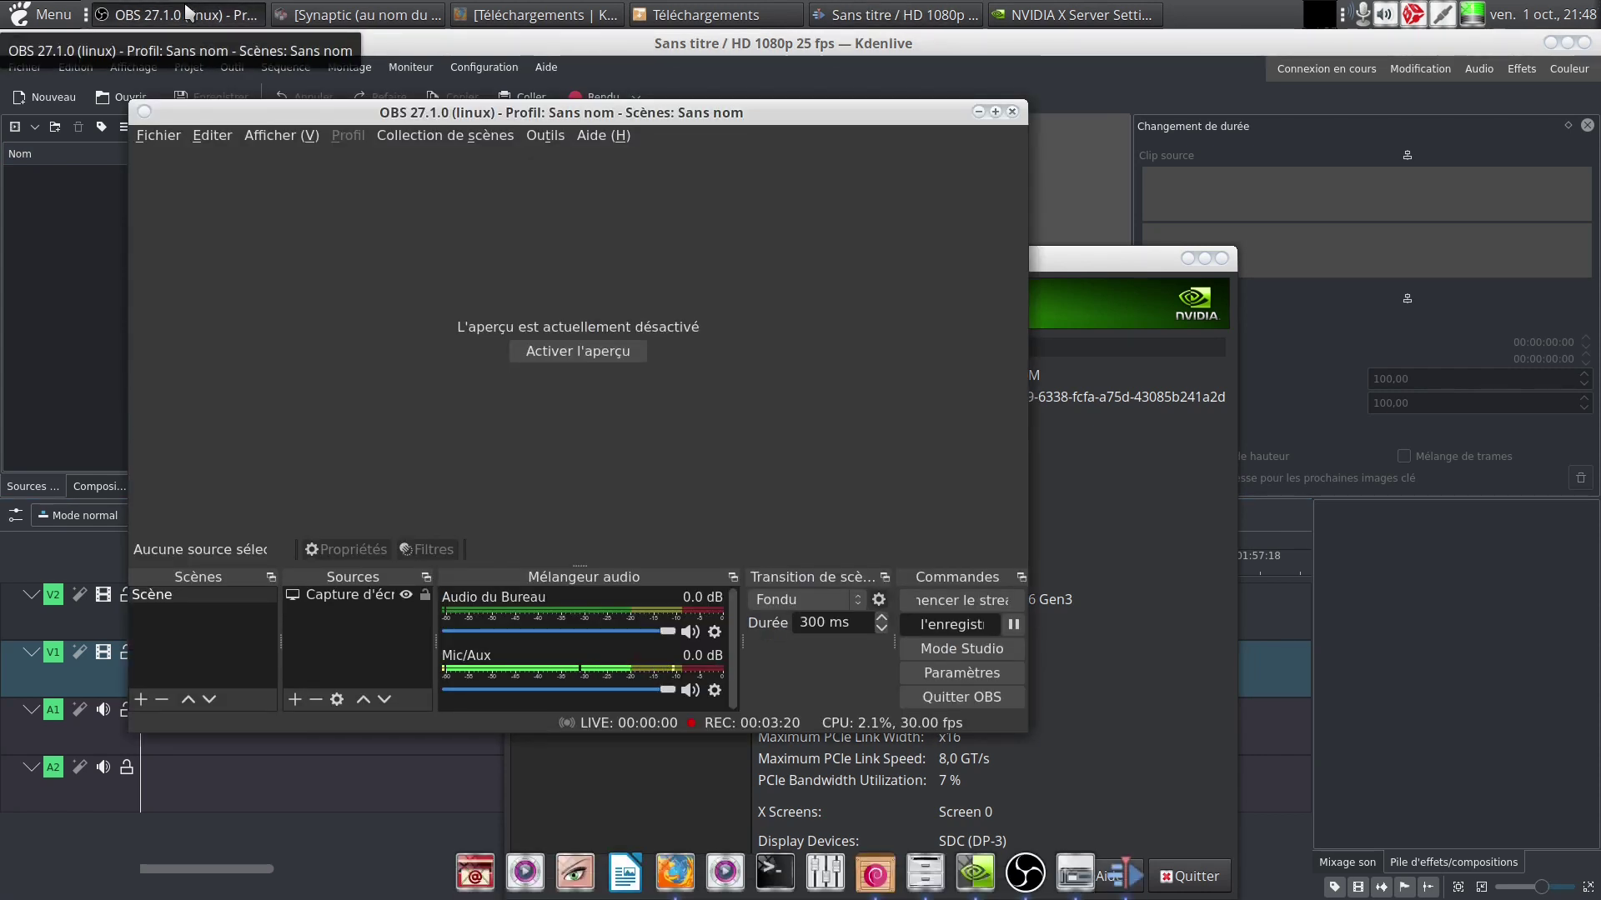
click(187, 12)
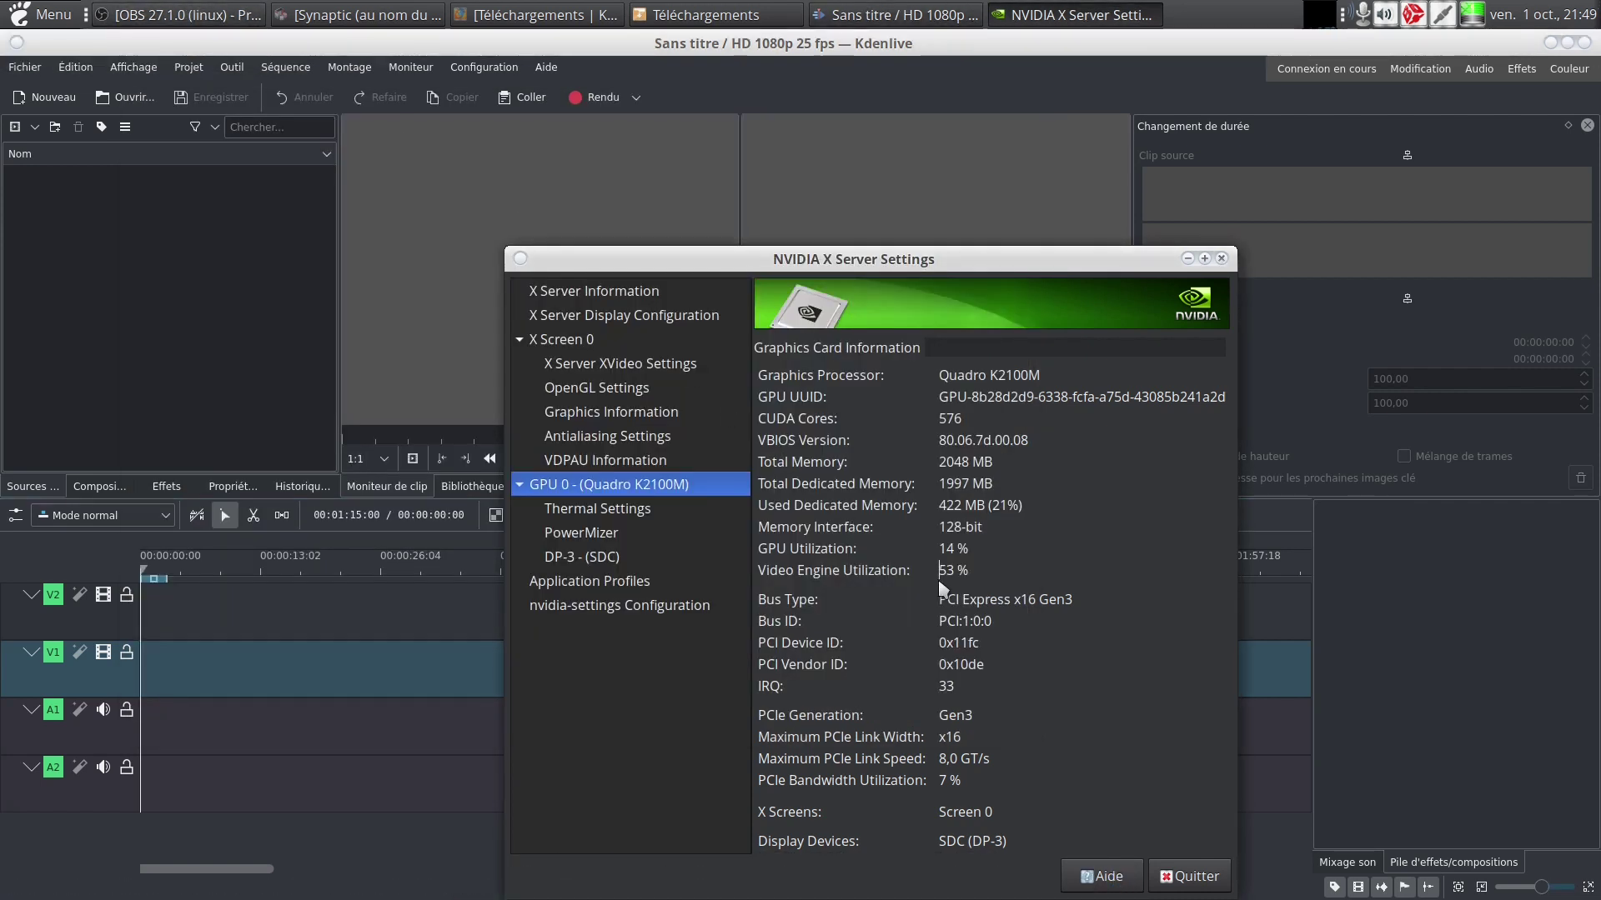
Step: Import 12345.mp4 from the Vidéos folder into the Kdenlive project bin and switch the project to the clip's HD 1080p 30 fps profile
drag(970, 267, 1271, 223)
click(675, 10)
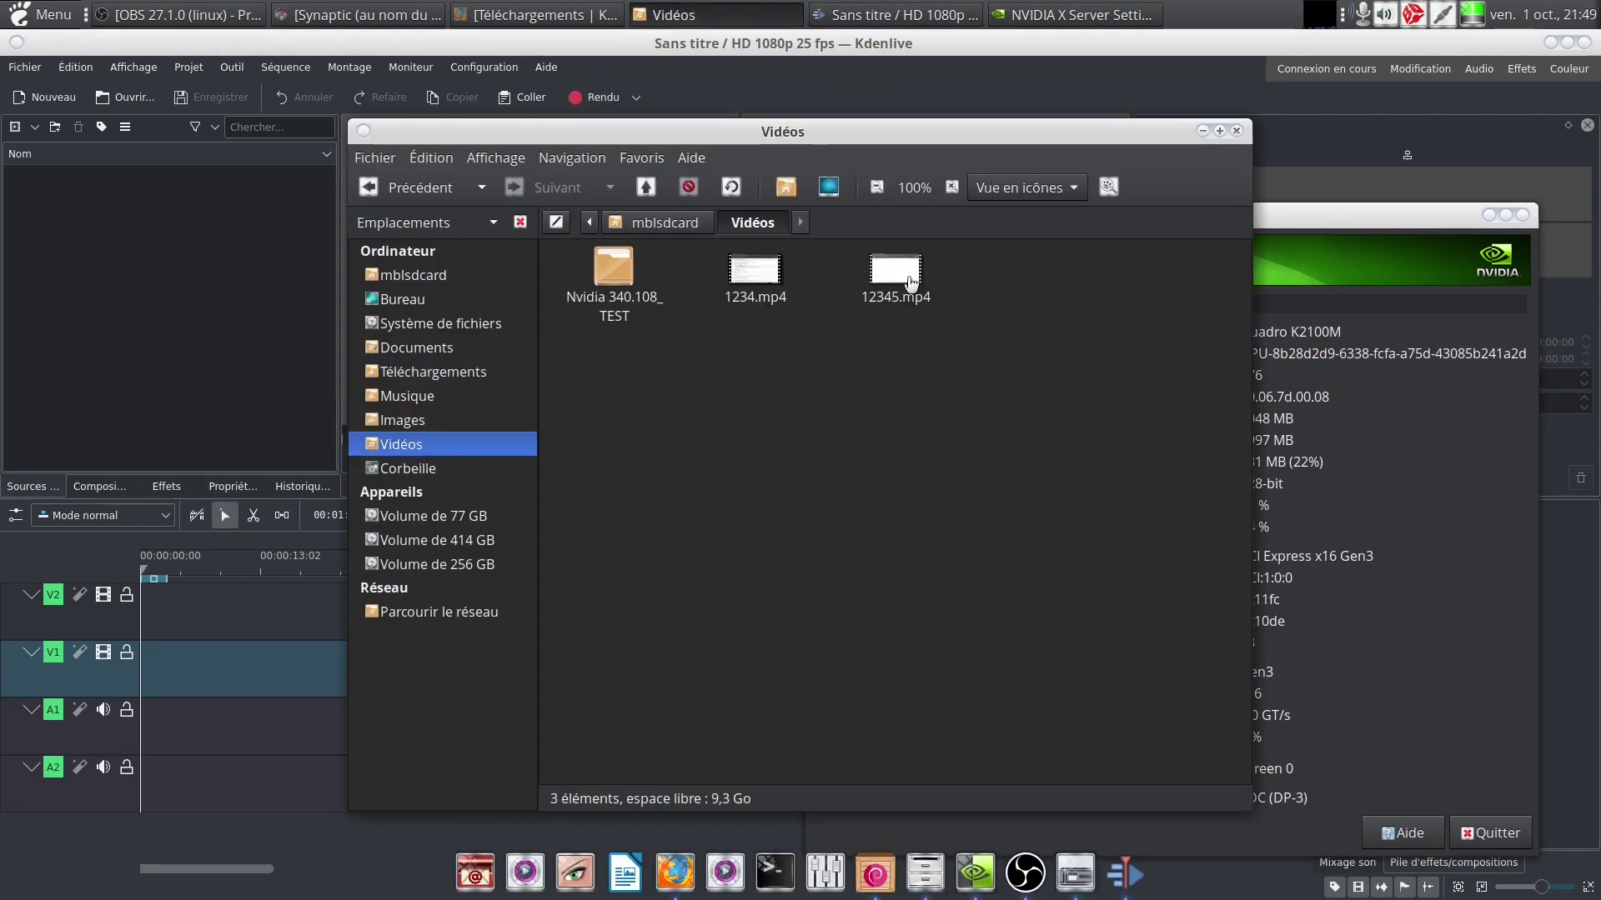
drag(921, 283, 214, 328)
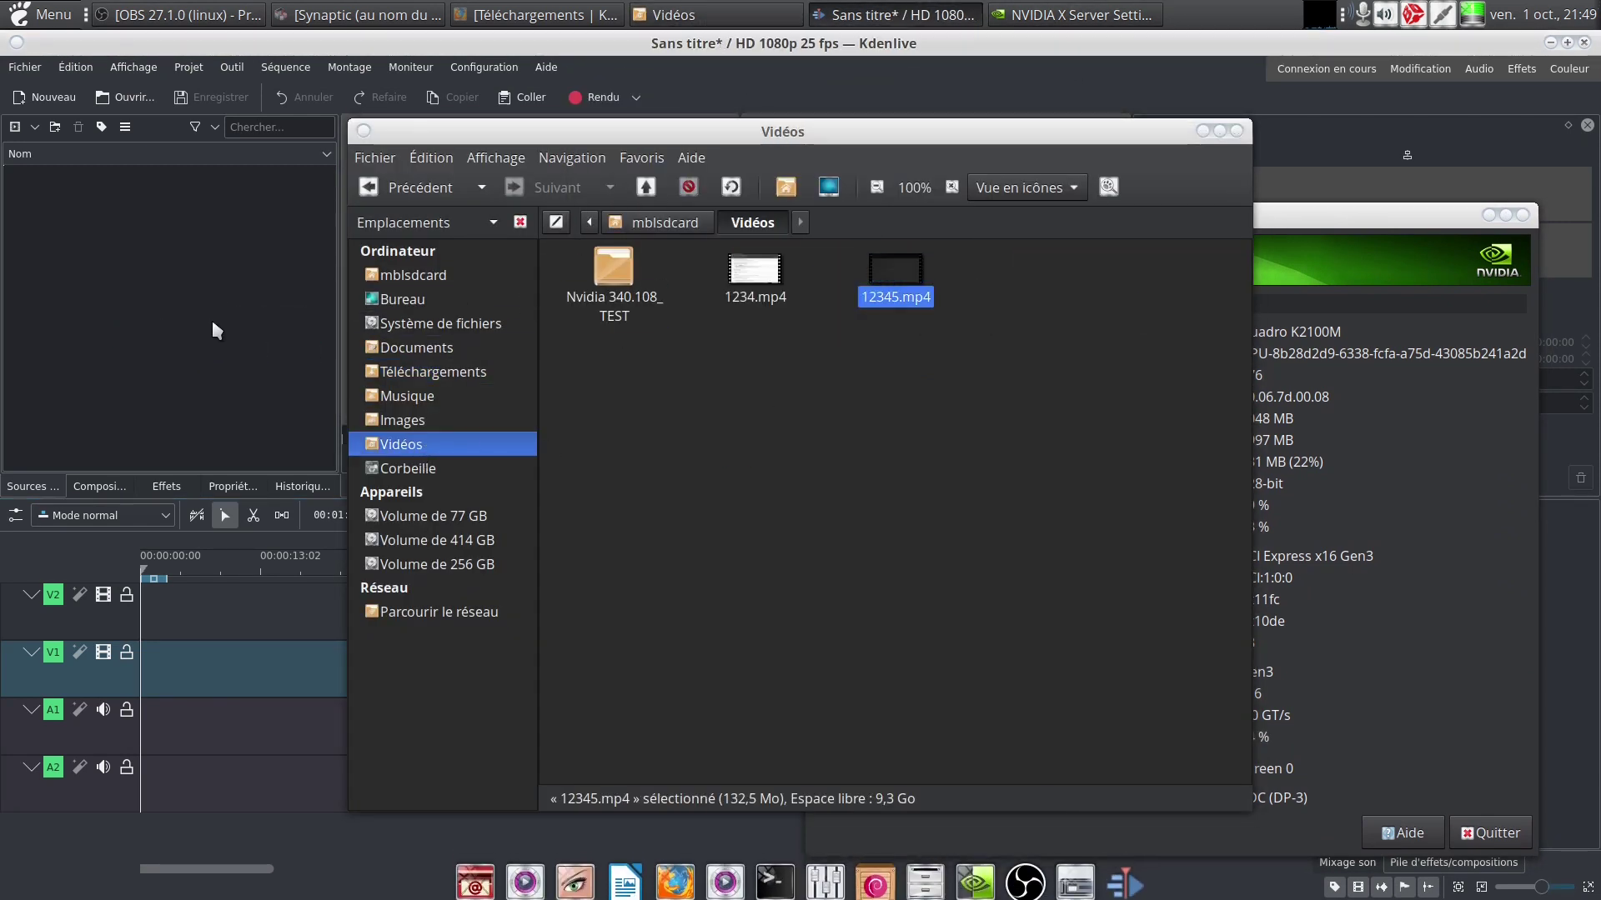
click(1202, 131)
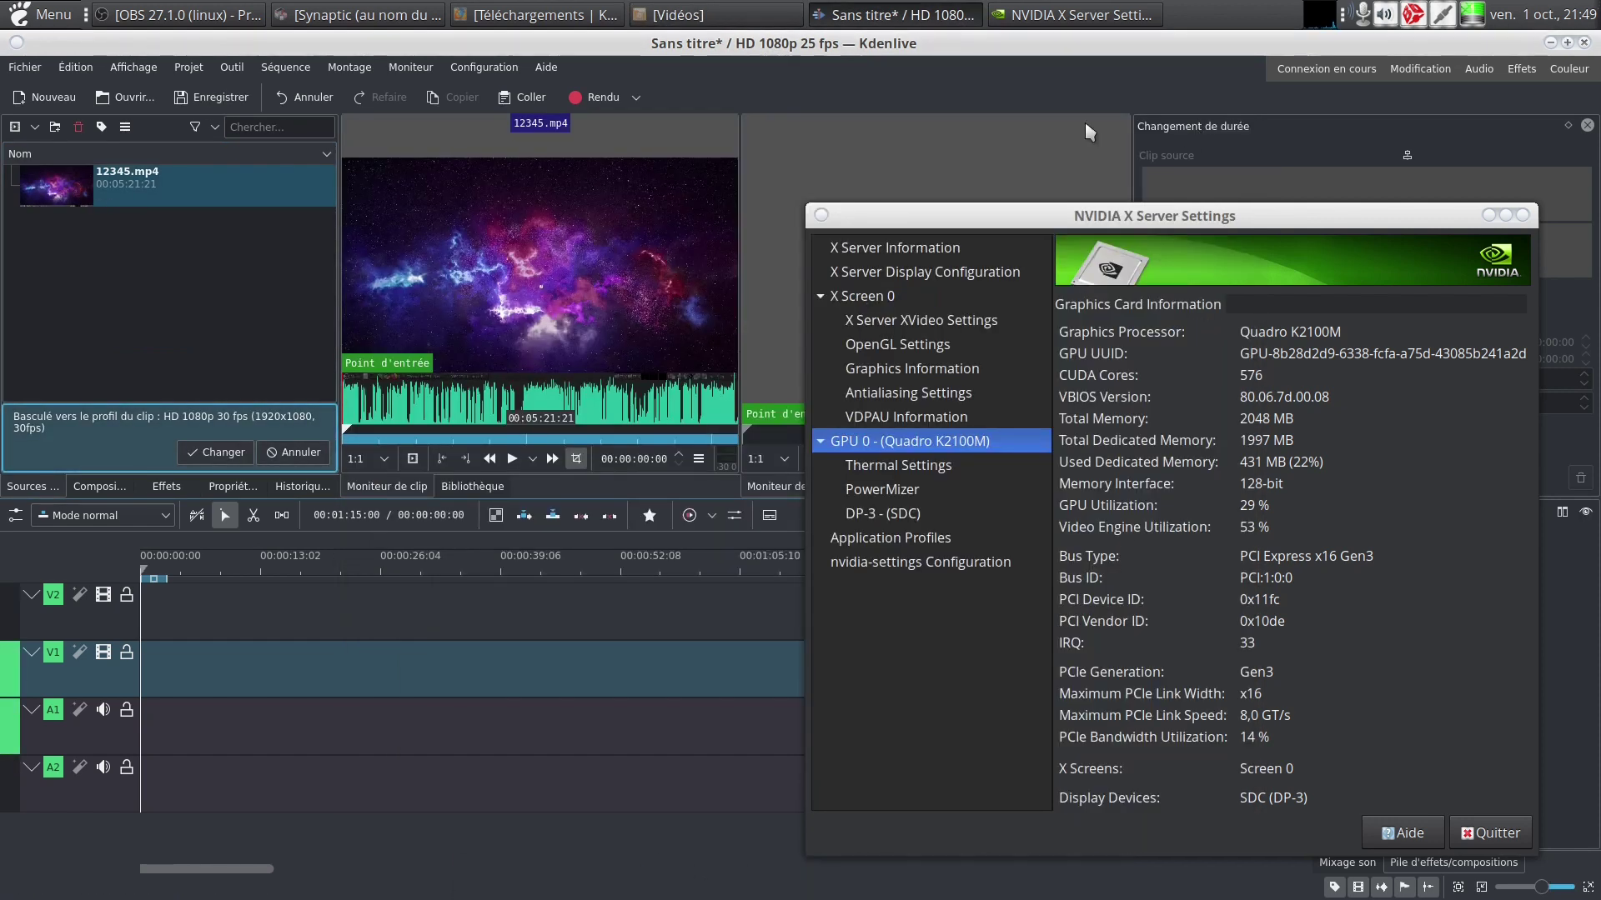
click(215, 452)
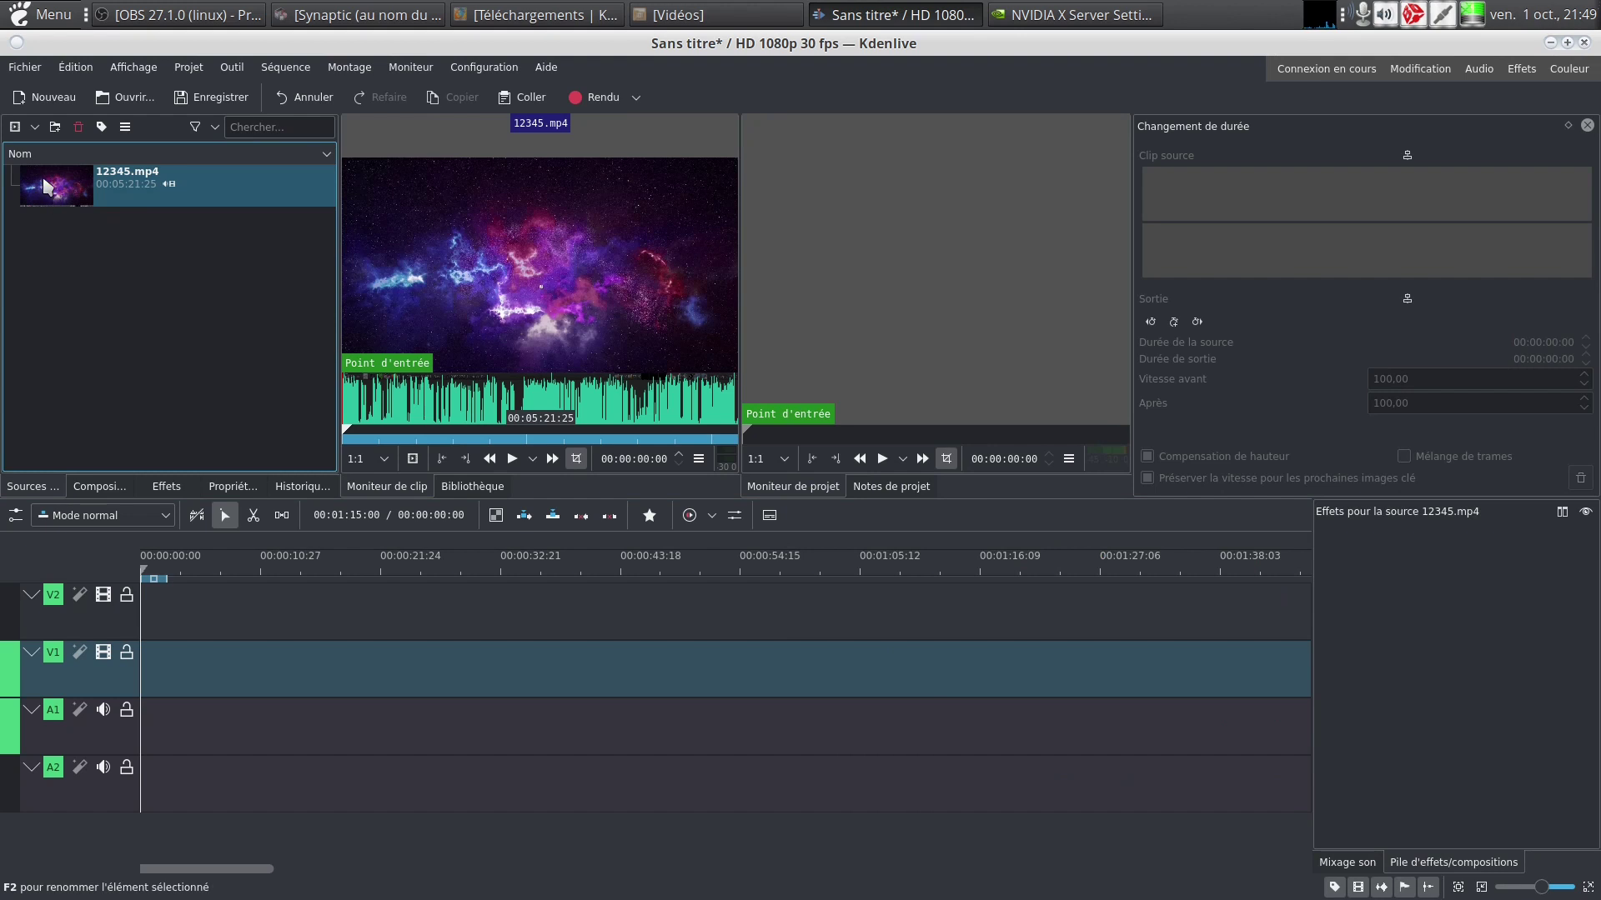
Step: Place 12345.mp4 at the start of track V1, cut it at about 00:00:54:14 and select its first part
drag(51, 196, 294, 658)
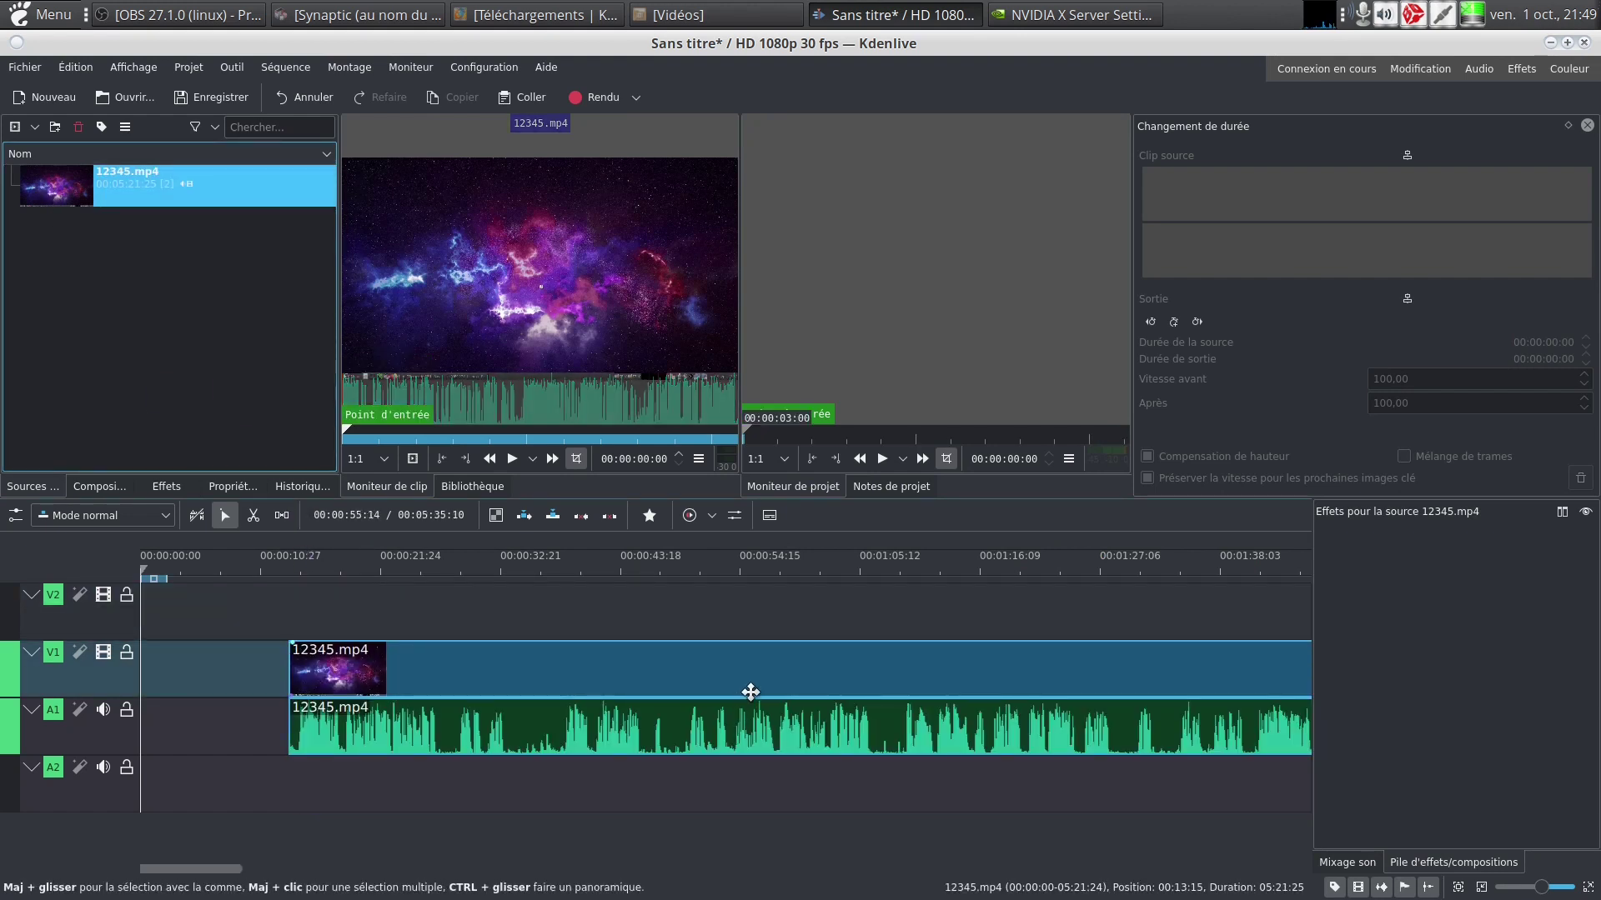
drag(709, 688, 515, 691)
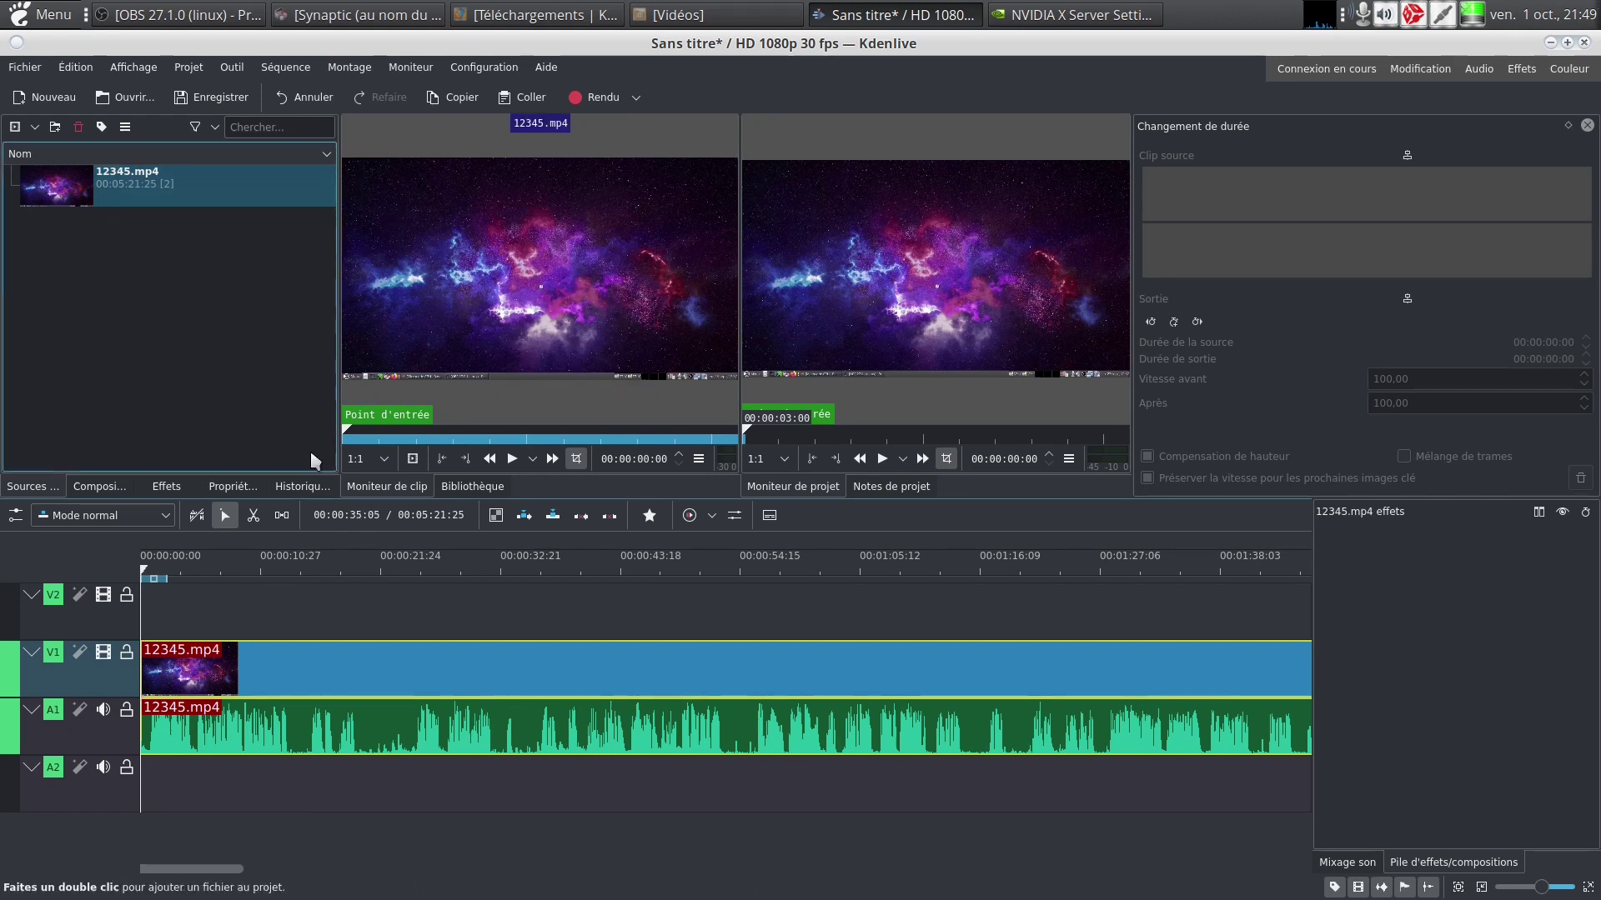
key(x)
click(740, 667)
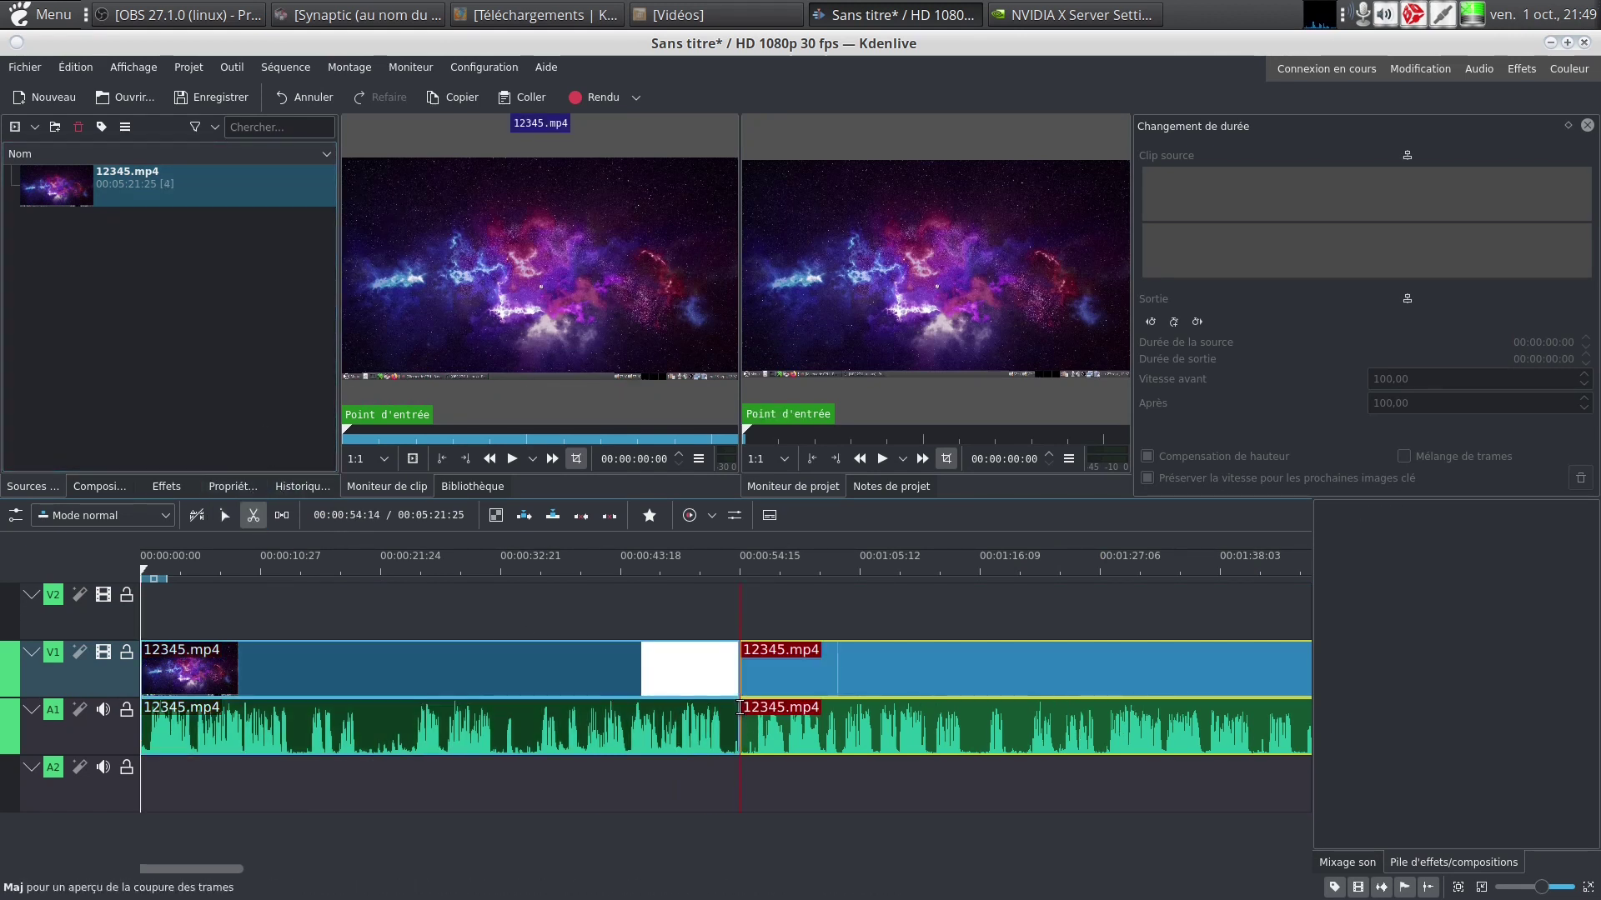
click(224, 516)
click(368, 654)
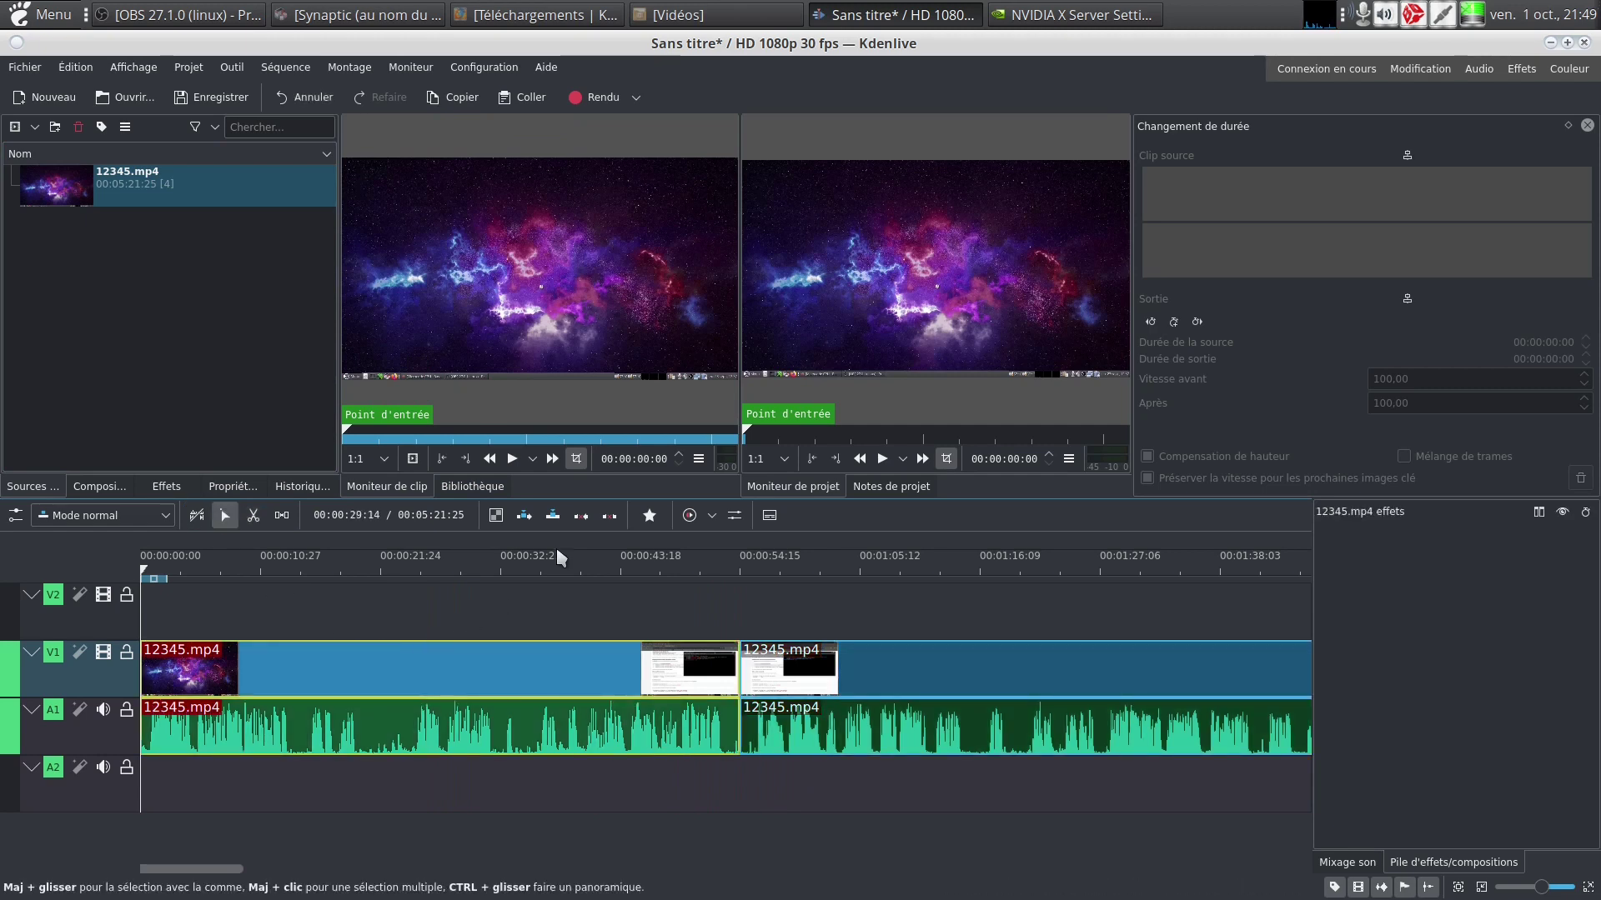
Step: Open the system monitor's resource graphs and keep its window always on top
click(1315, 23)
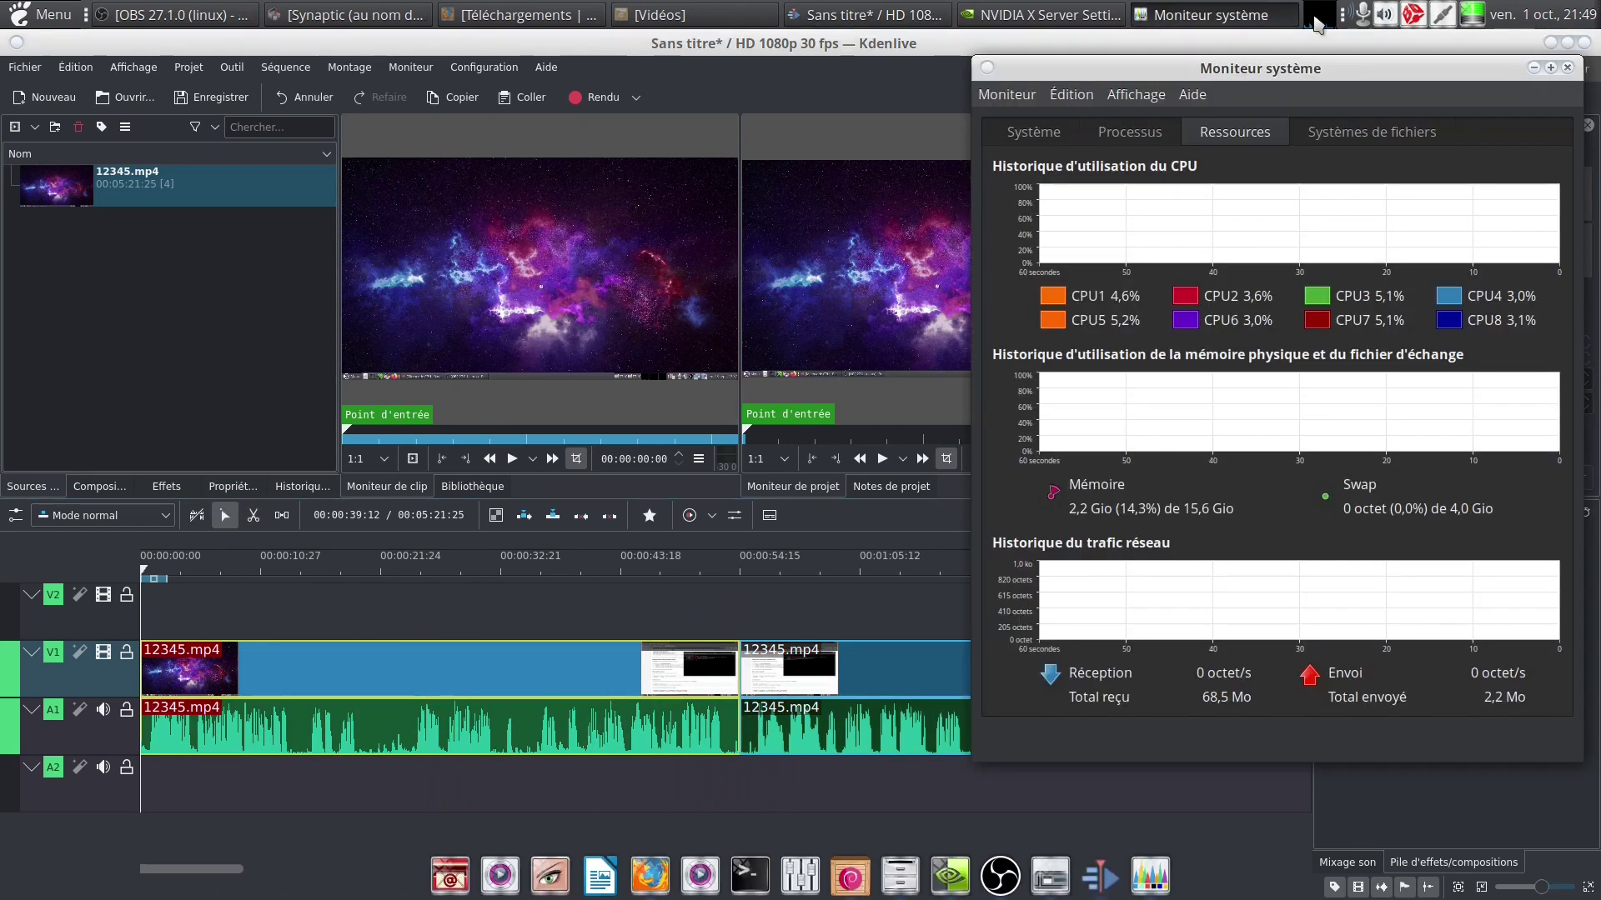
click(1132, 131)
click(1226, 134)
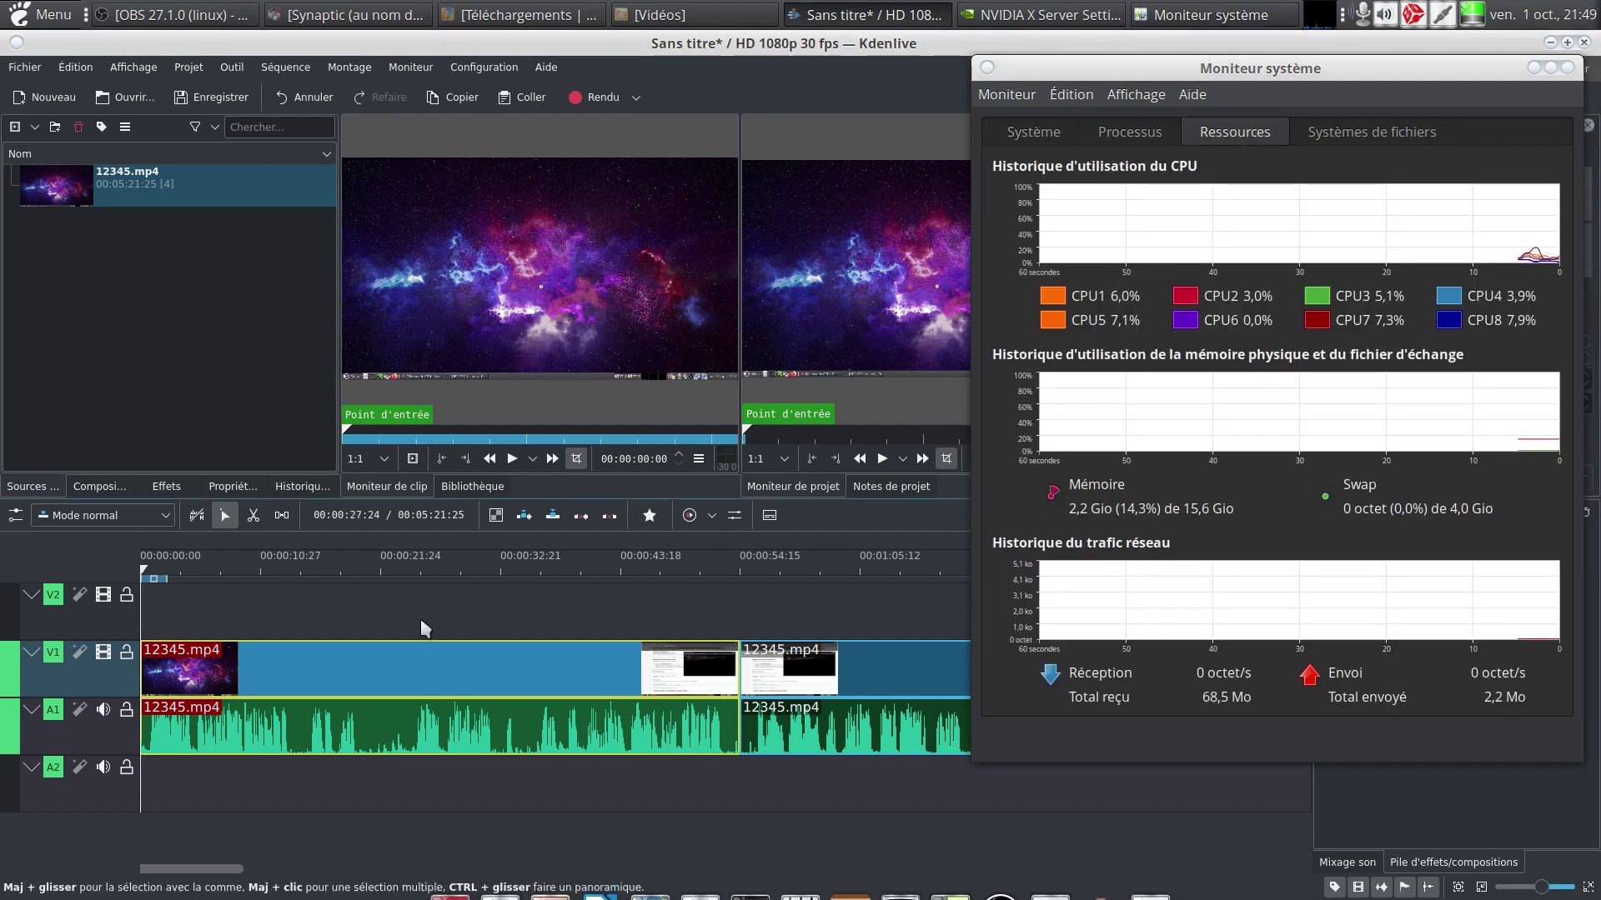
right_click(1250, 23)
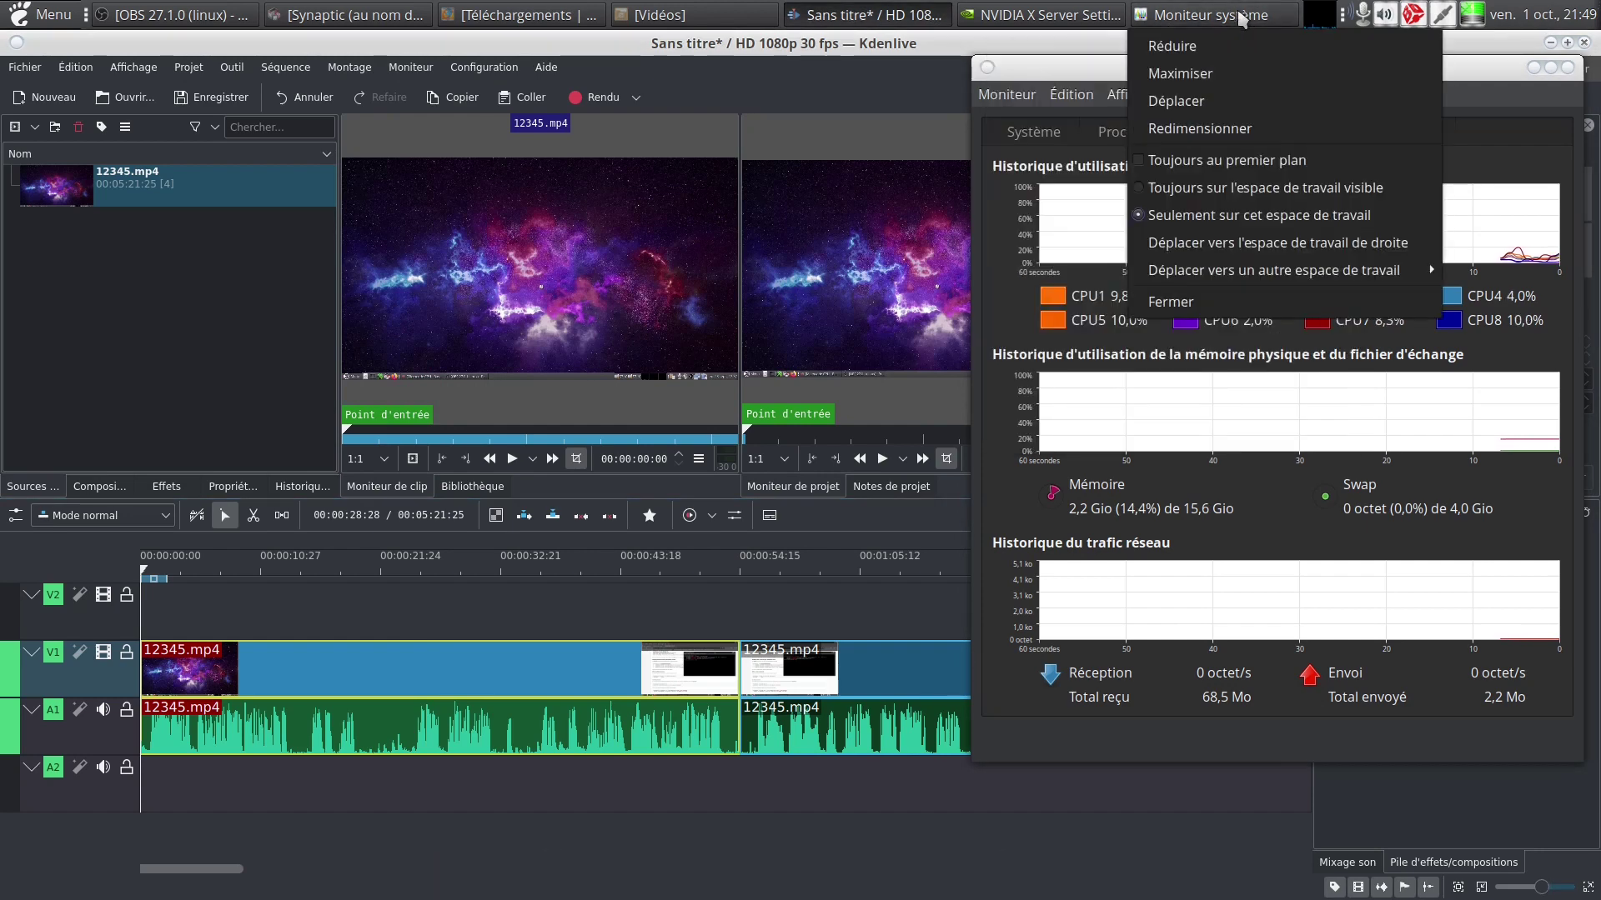
click(1311, 160)
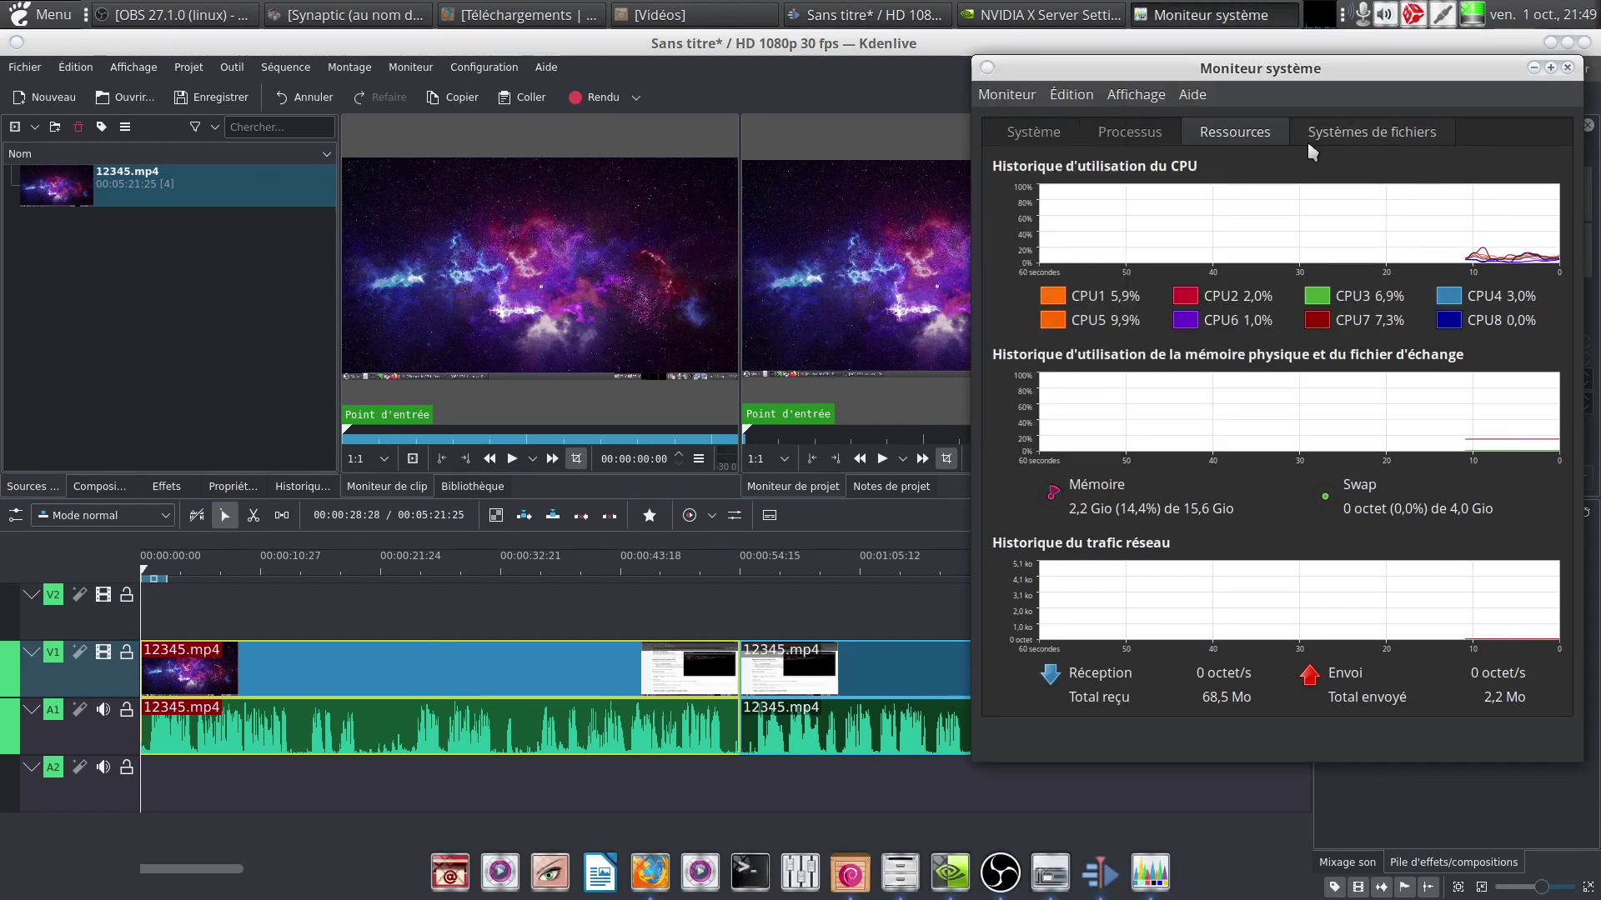
Step: Bring NVIDIA X Server Settings forward, move it beside the system monitor's CPU graph and keep it always on top
click(1038, 14)
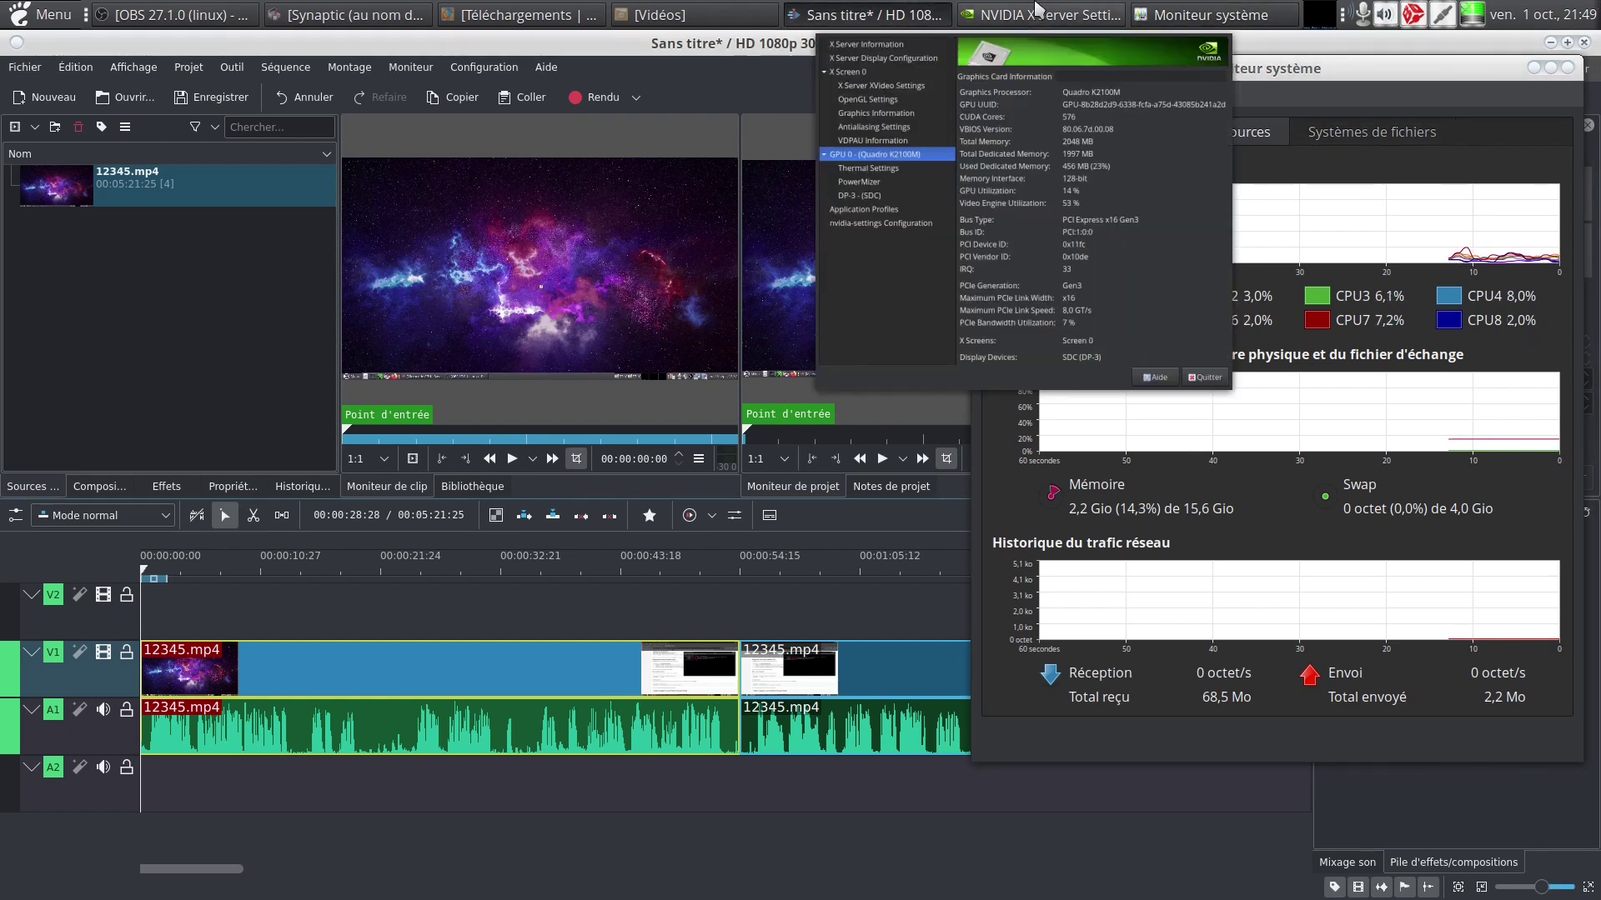
drag(911, 223, 515, 441)
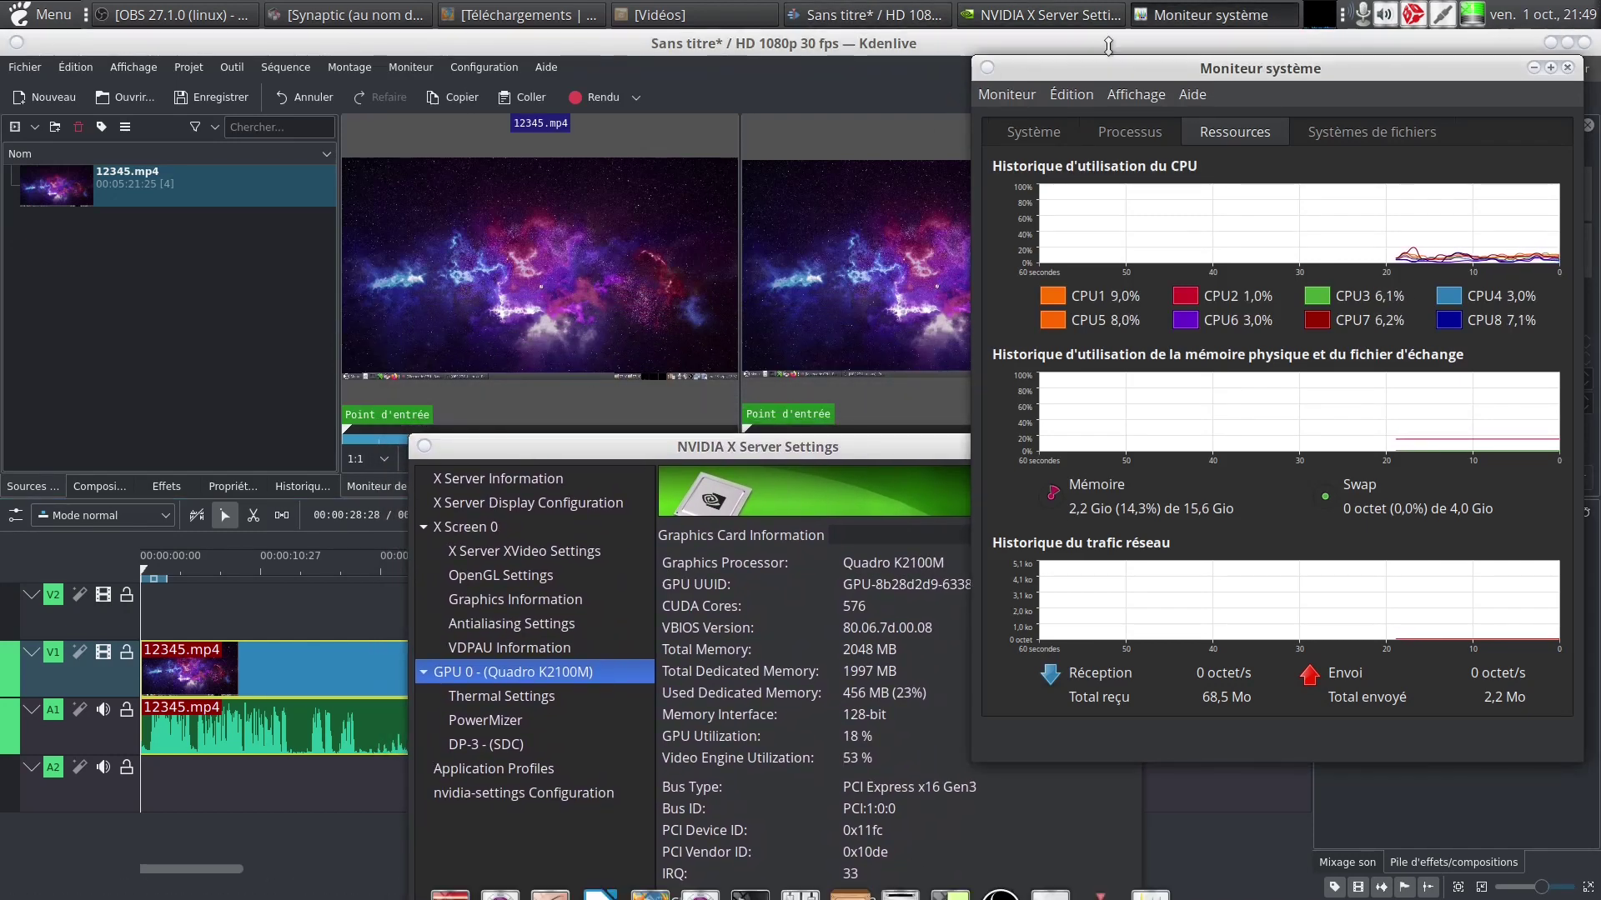
right_click(1056, 32)
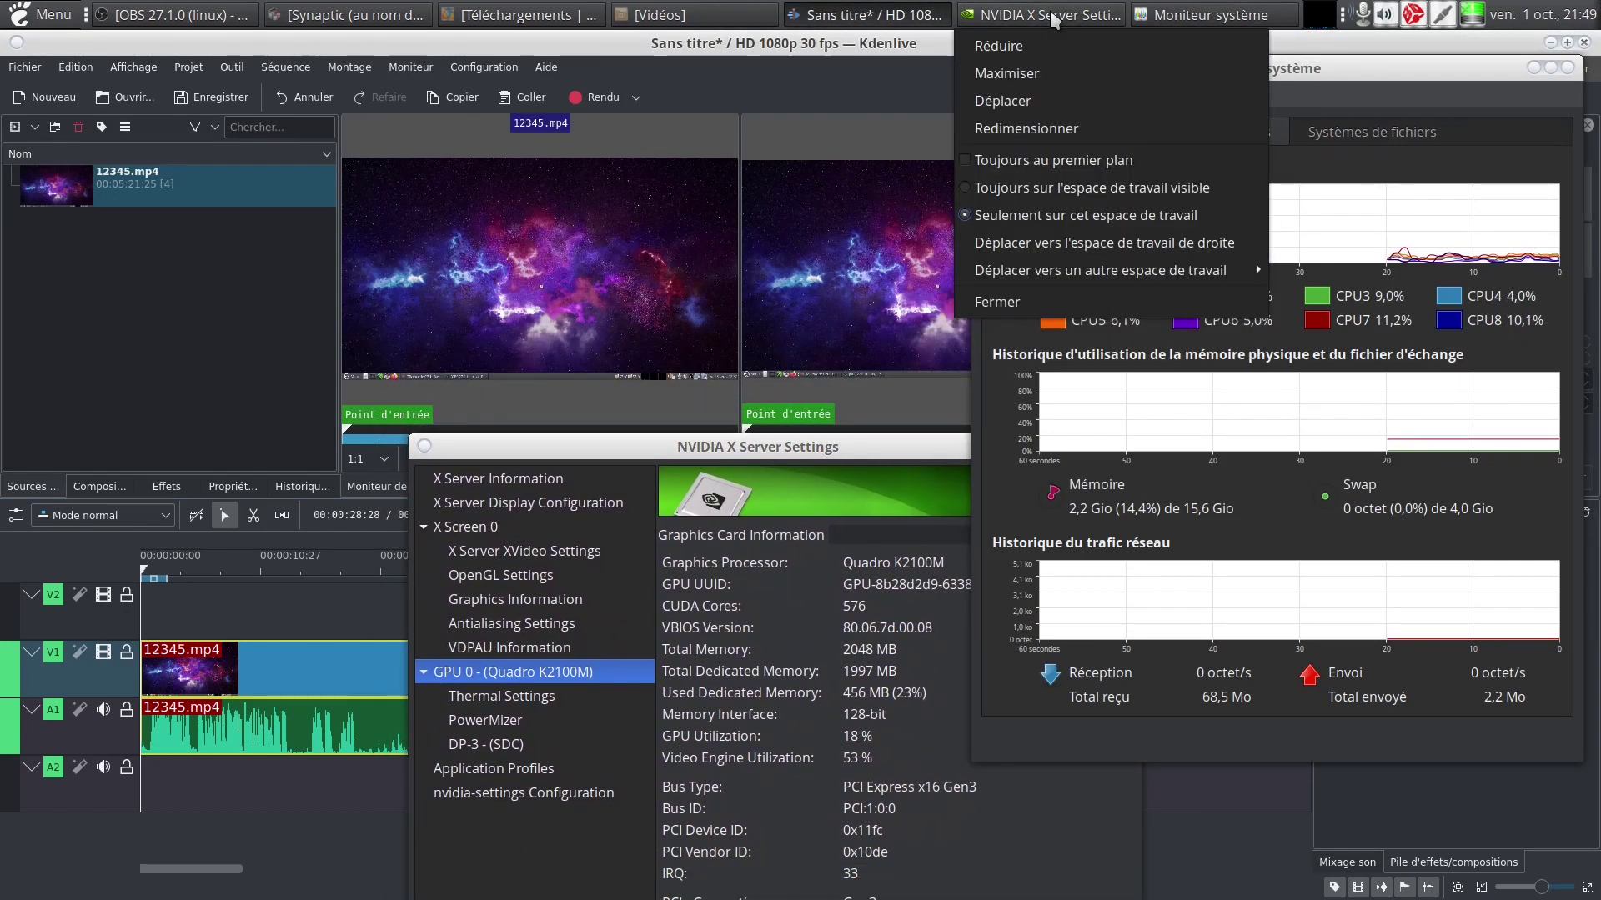
click(1155, 167)
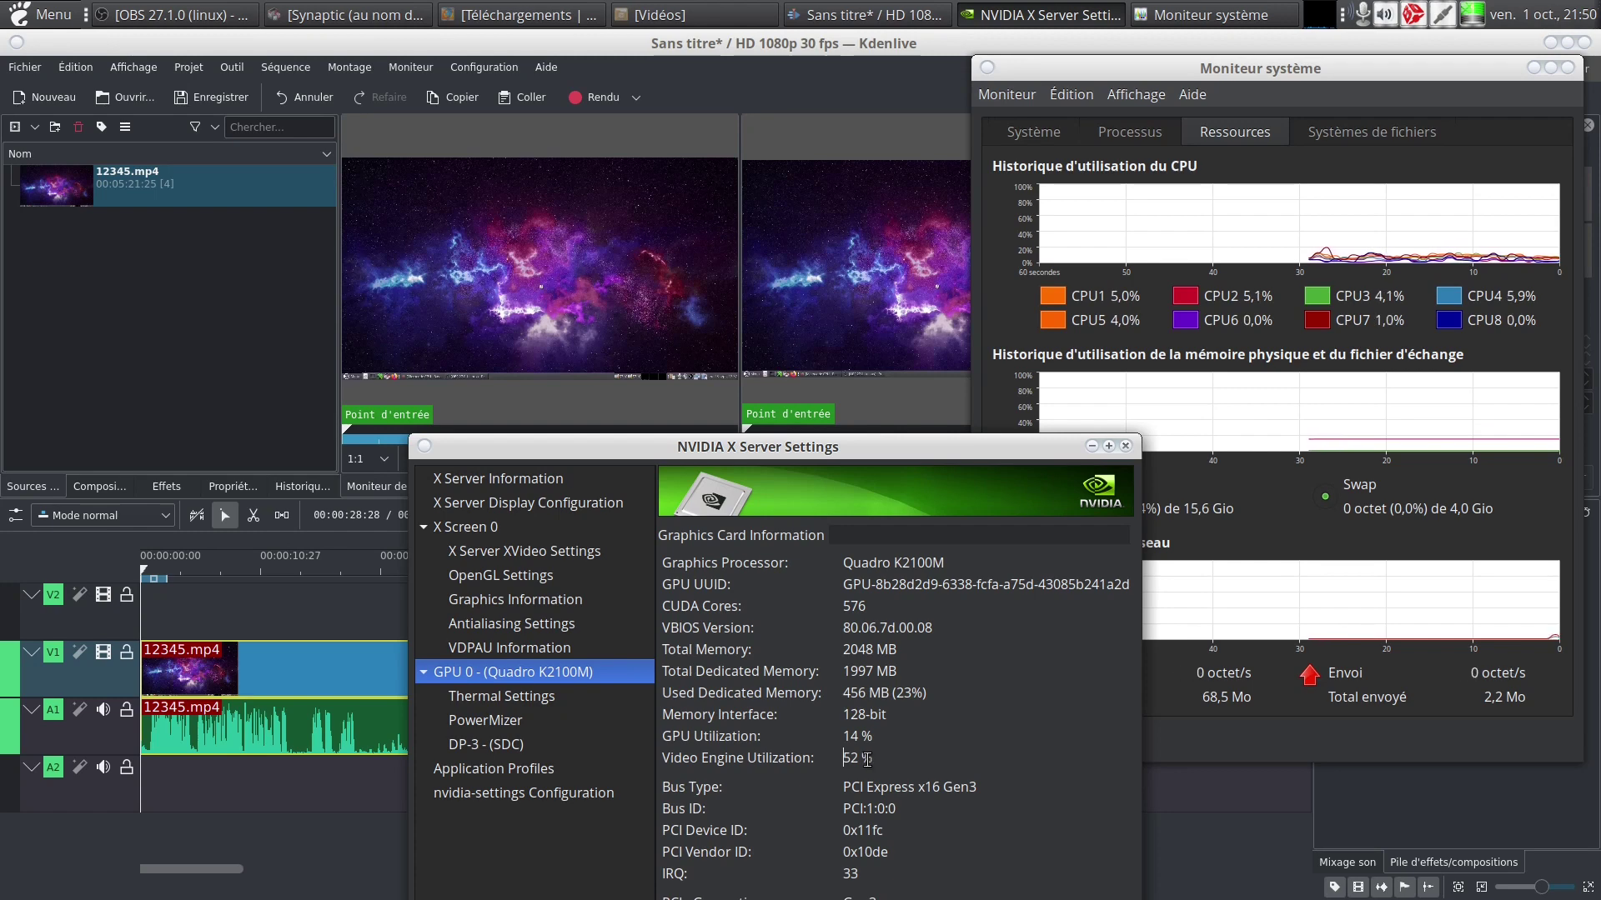
Step: Render the full project in Kdenlive as MP4-H264/AAC to Sans titre.mp4, watch the CPU load and interrupt the task
click(594, 97)
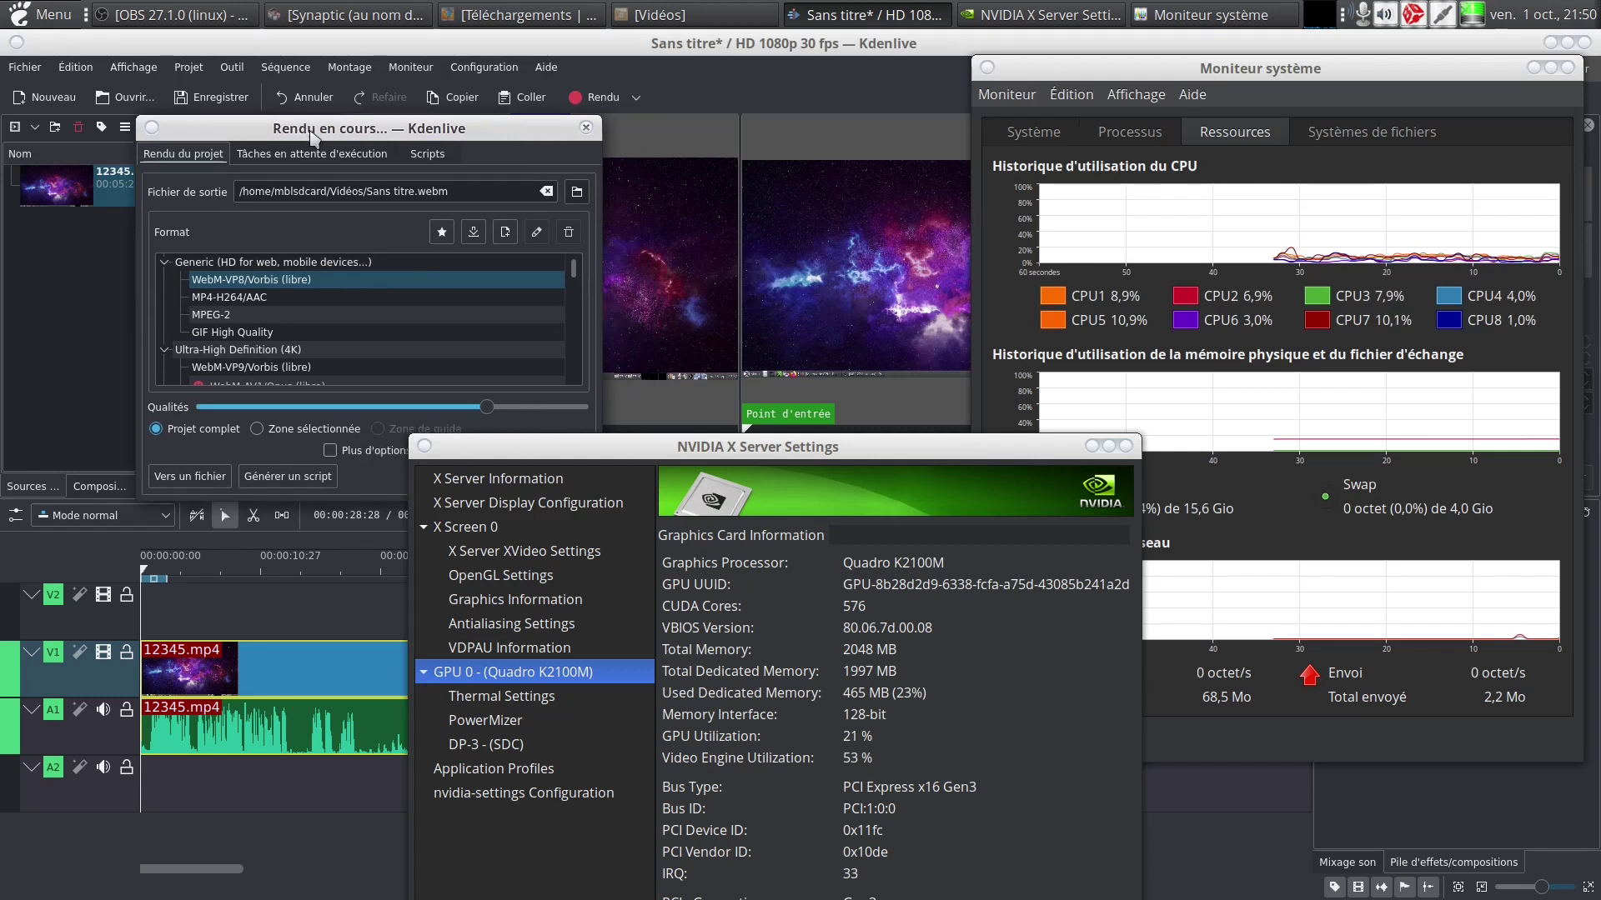
click(220, 297)
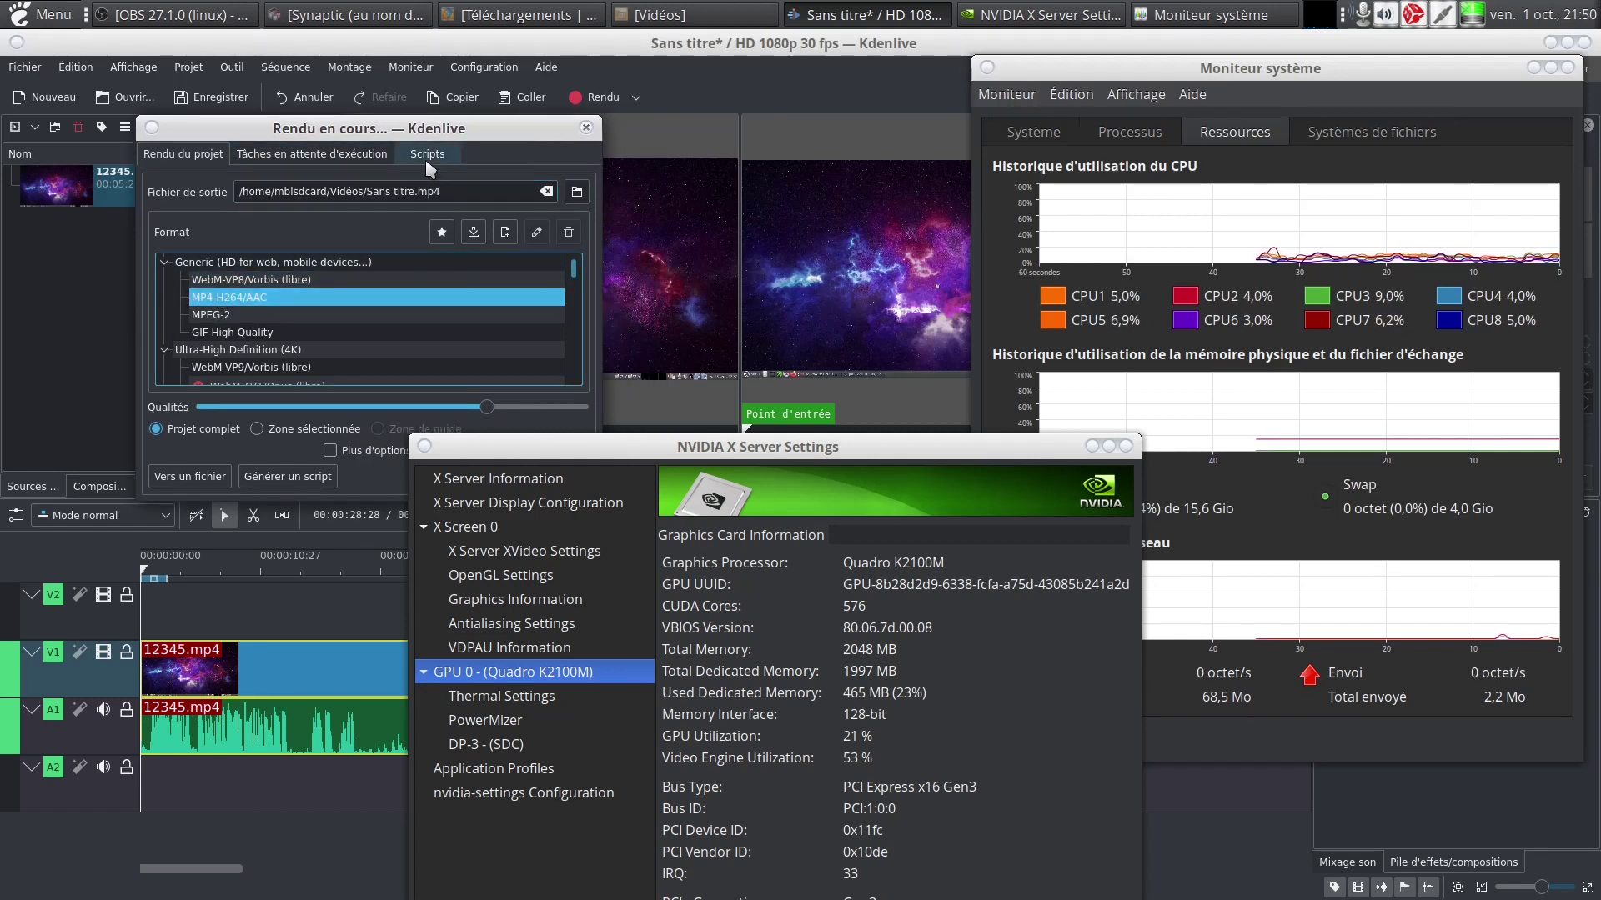
drag(389, 137, 314, 128)
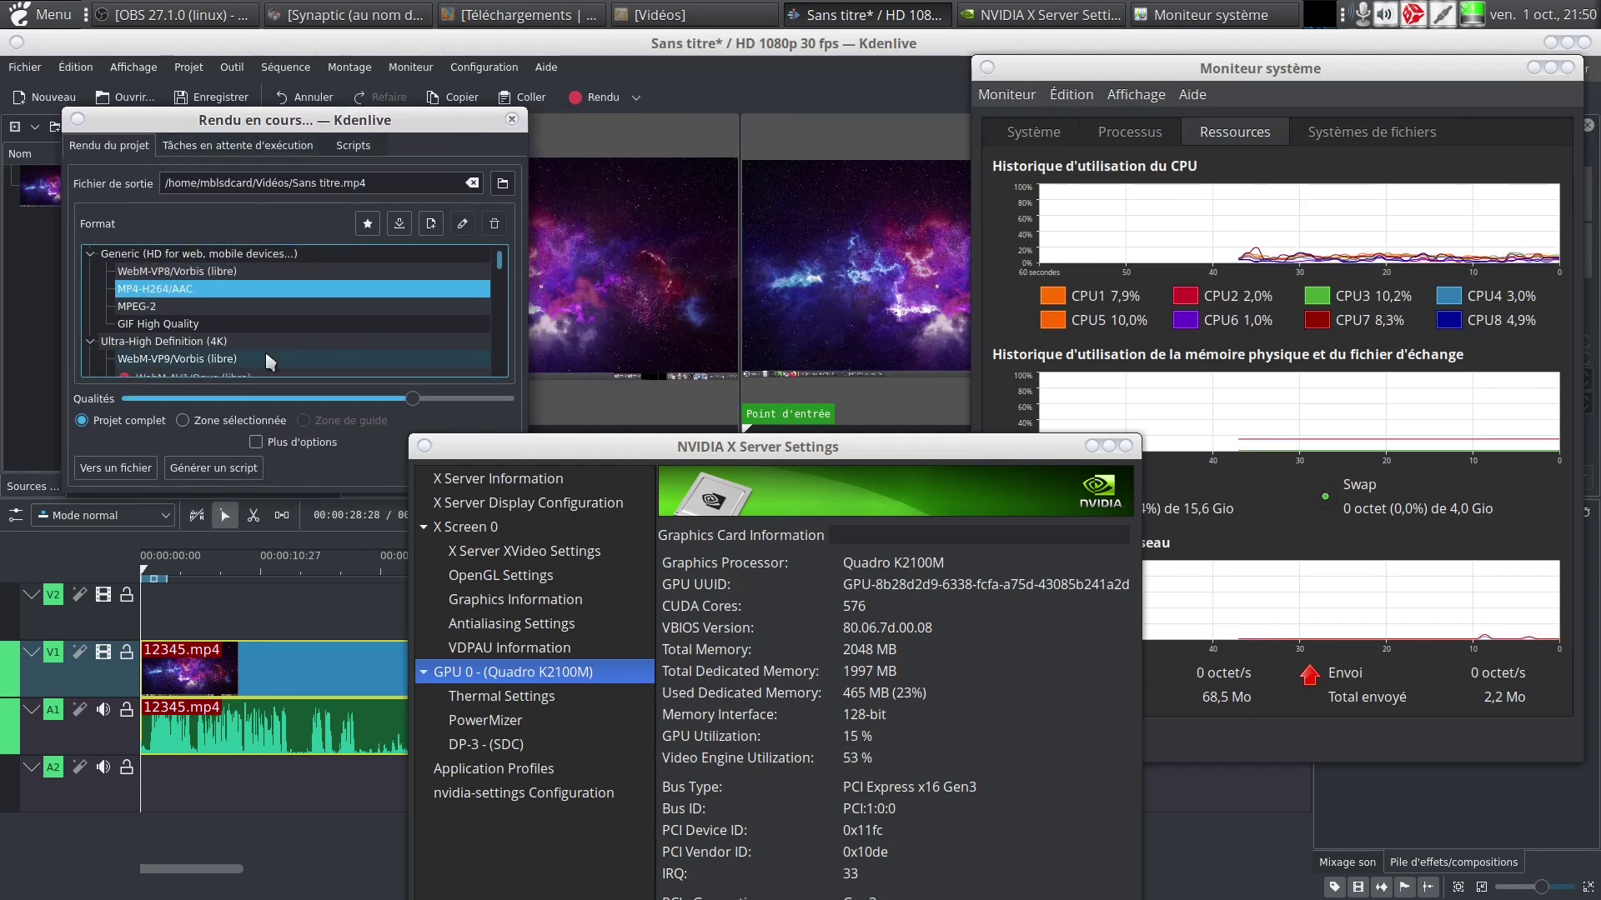
click(123, 468)
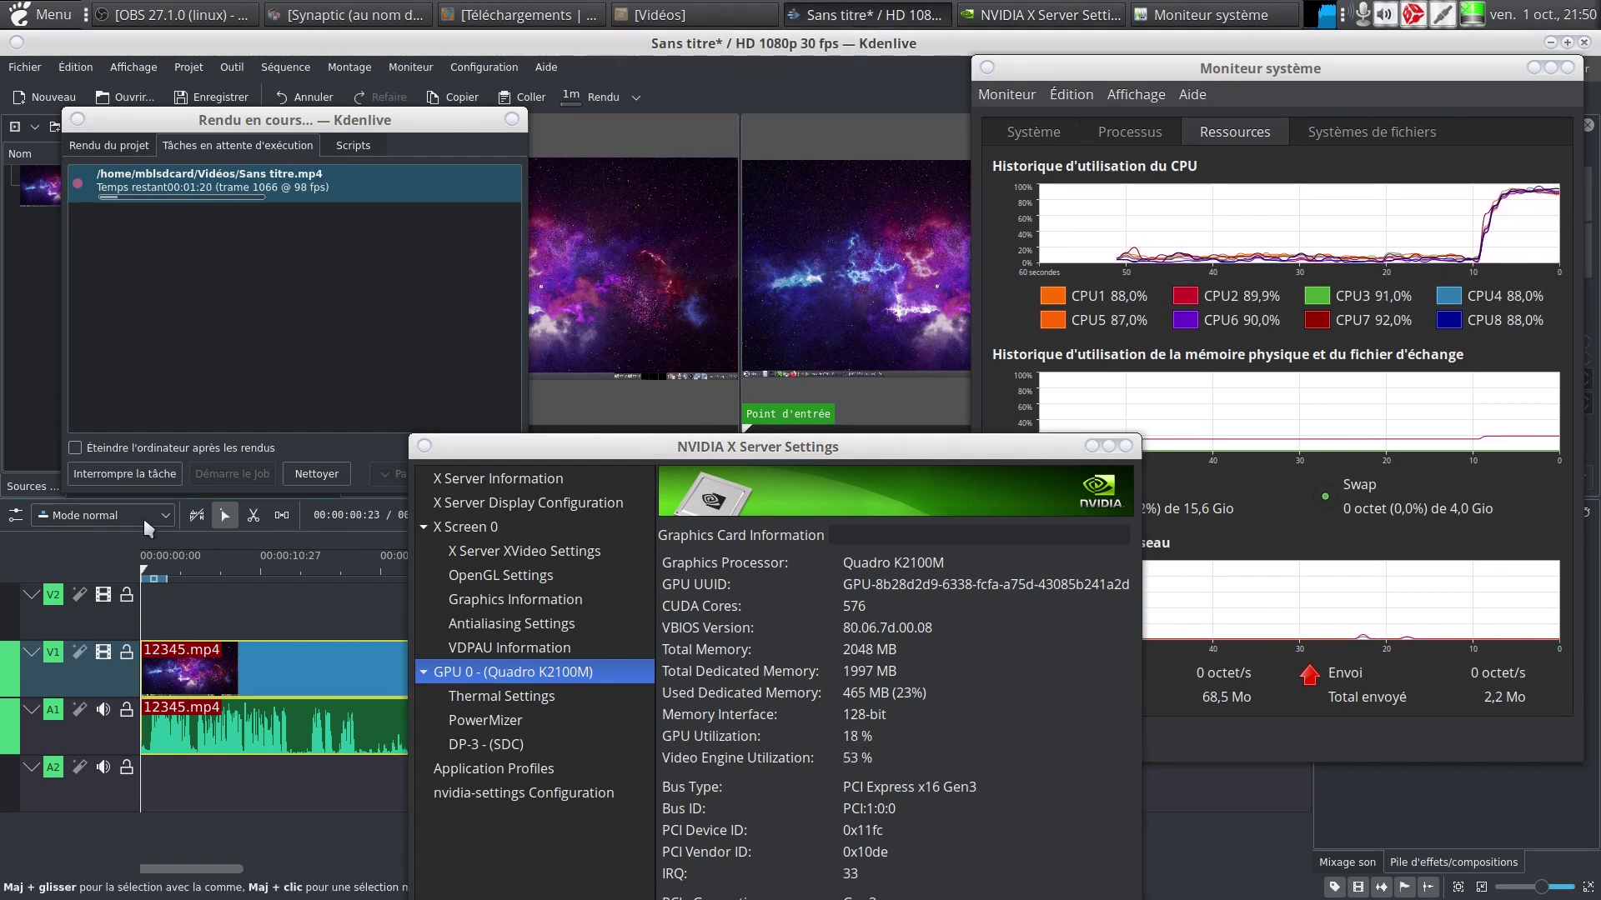
click(142, 483)
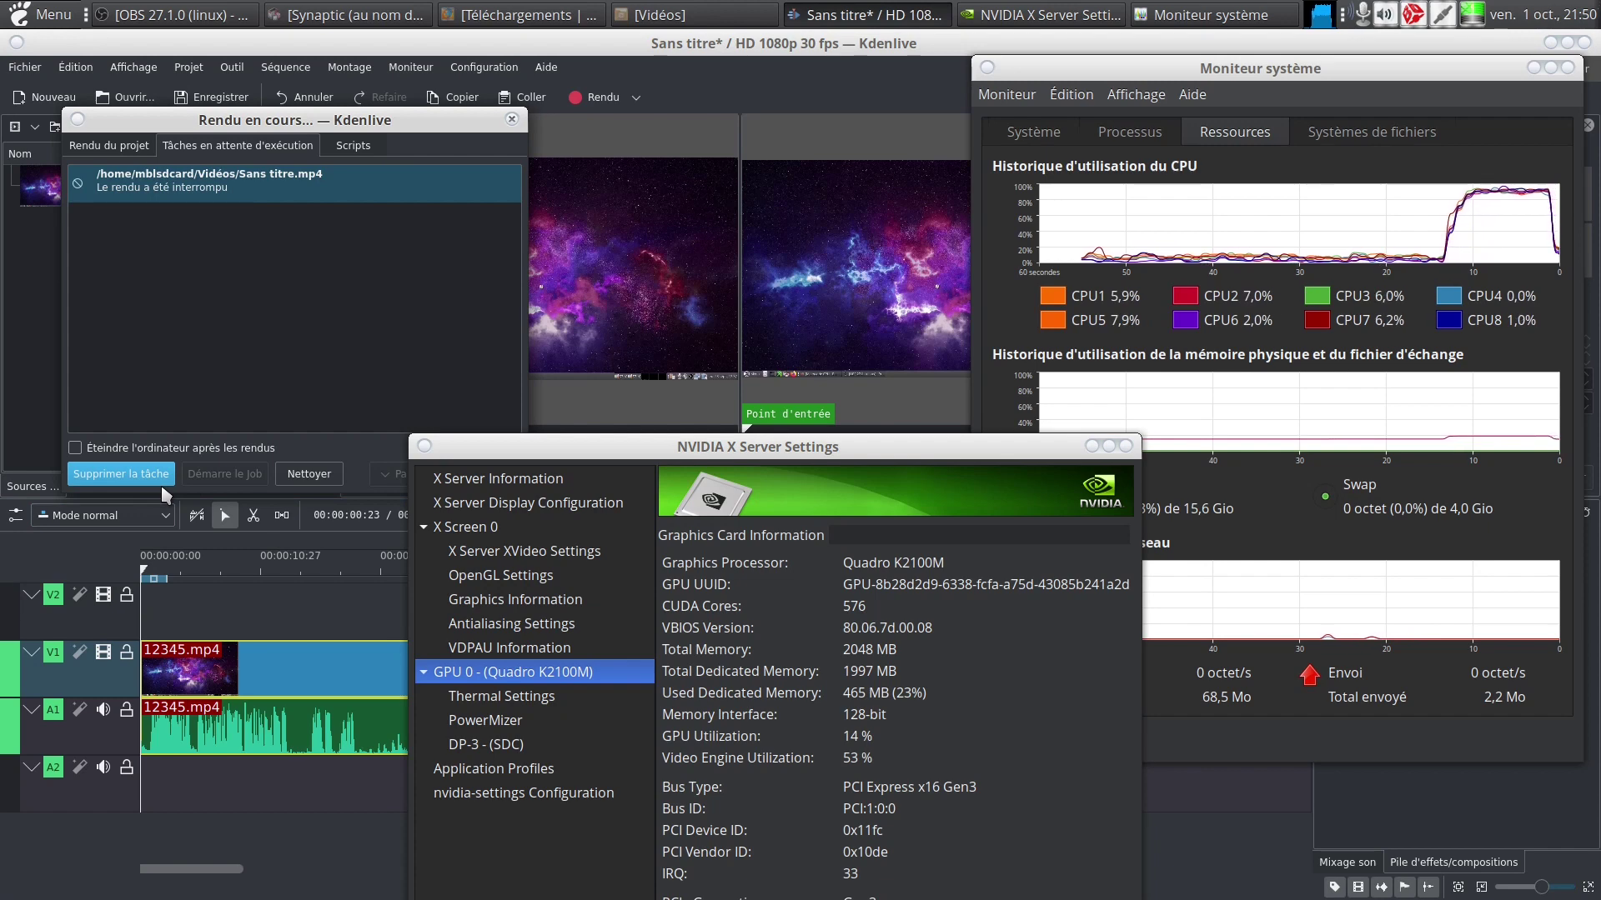
Step: Start rendering the full project to Sans titre.mp4 with the hardware-accelerated NVENC H264 ABR preset
click(100, 147)
scroll(258, 310, down, 3)
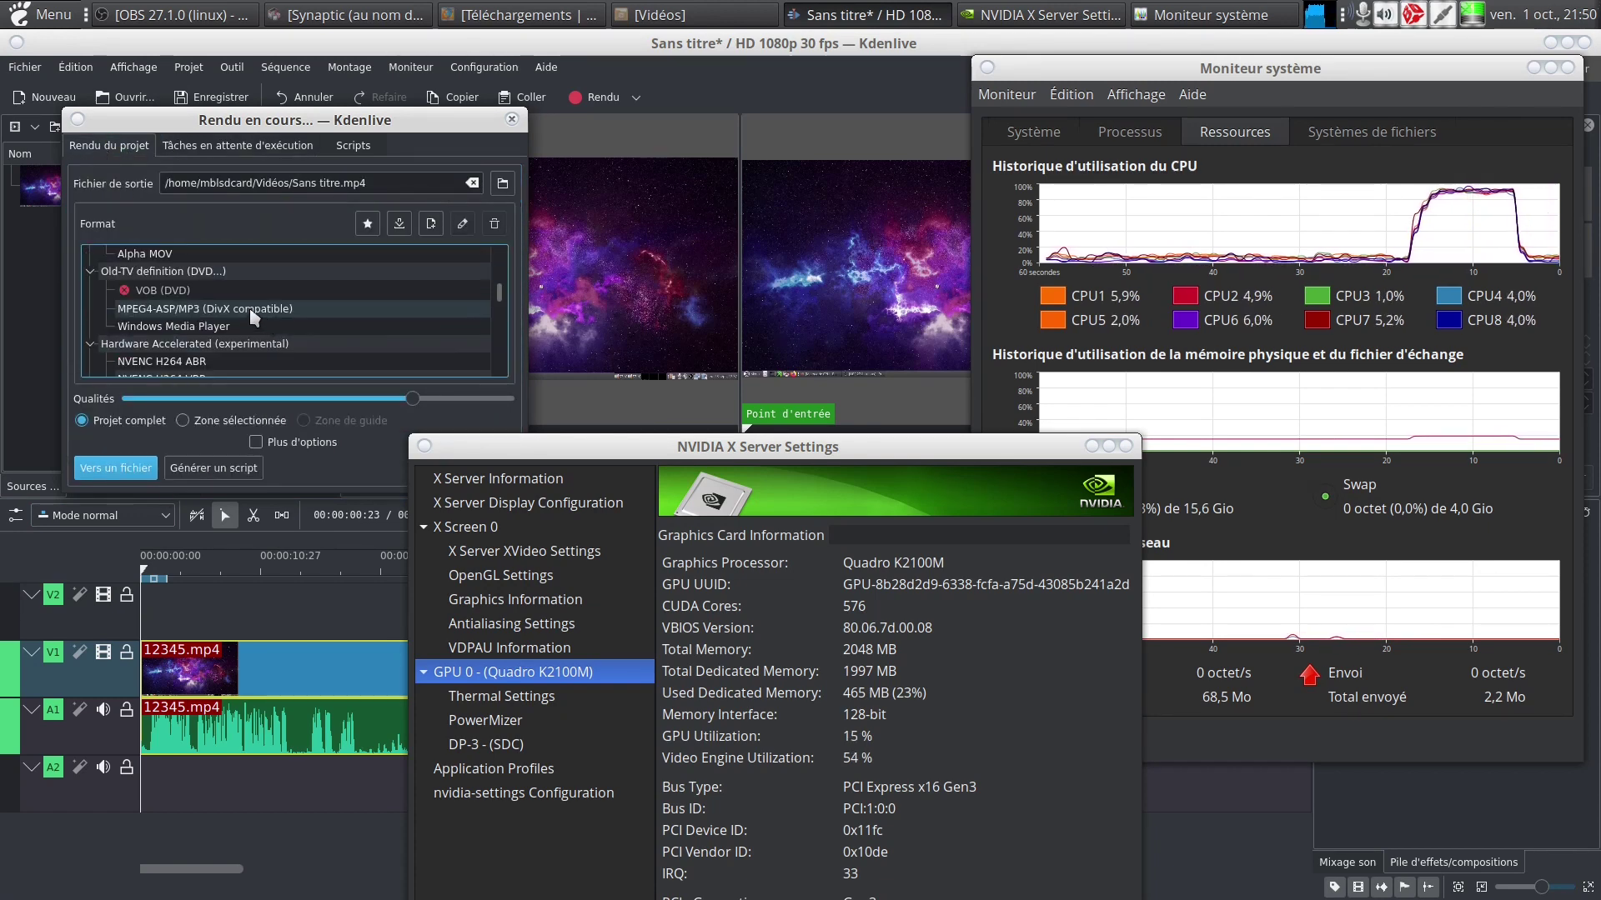
scroll(239, 304, down, 4)
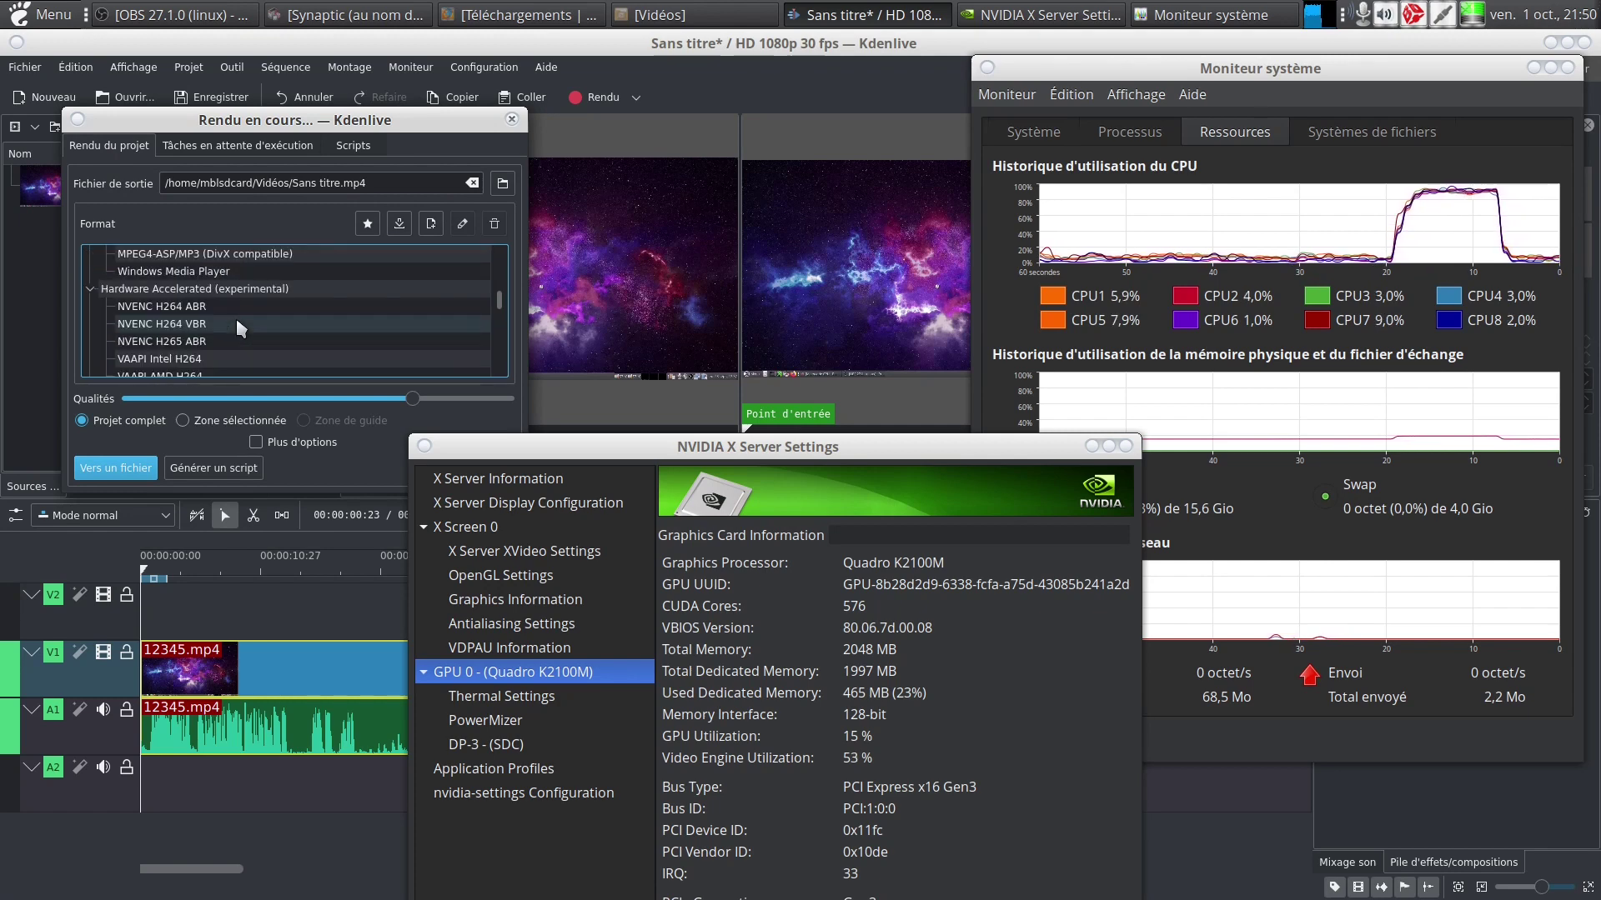
click(204, 309)
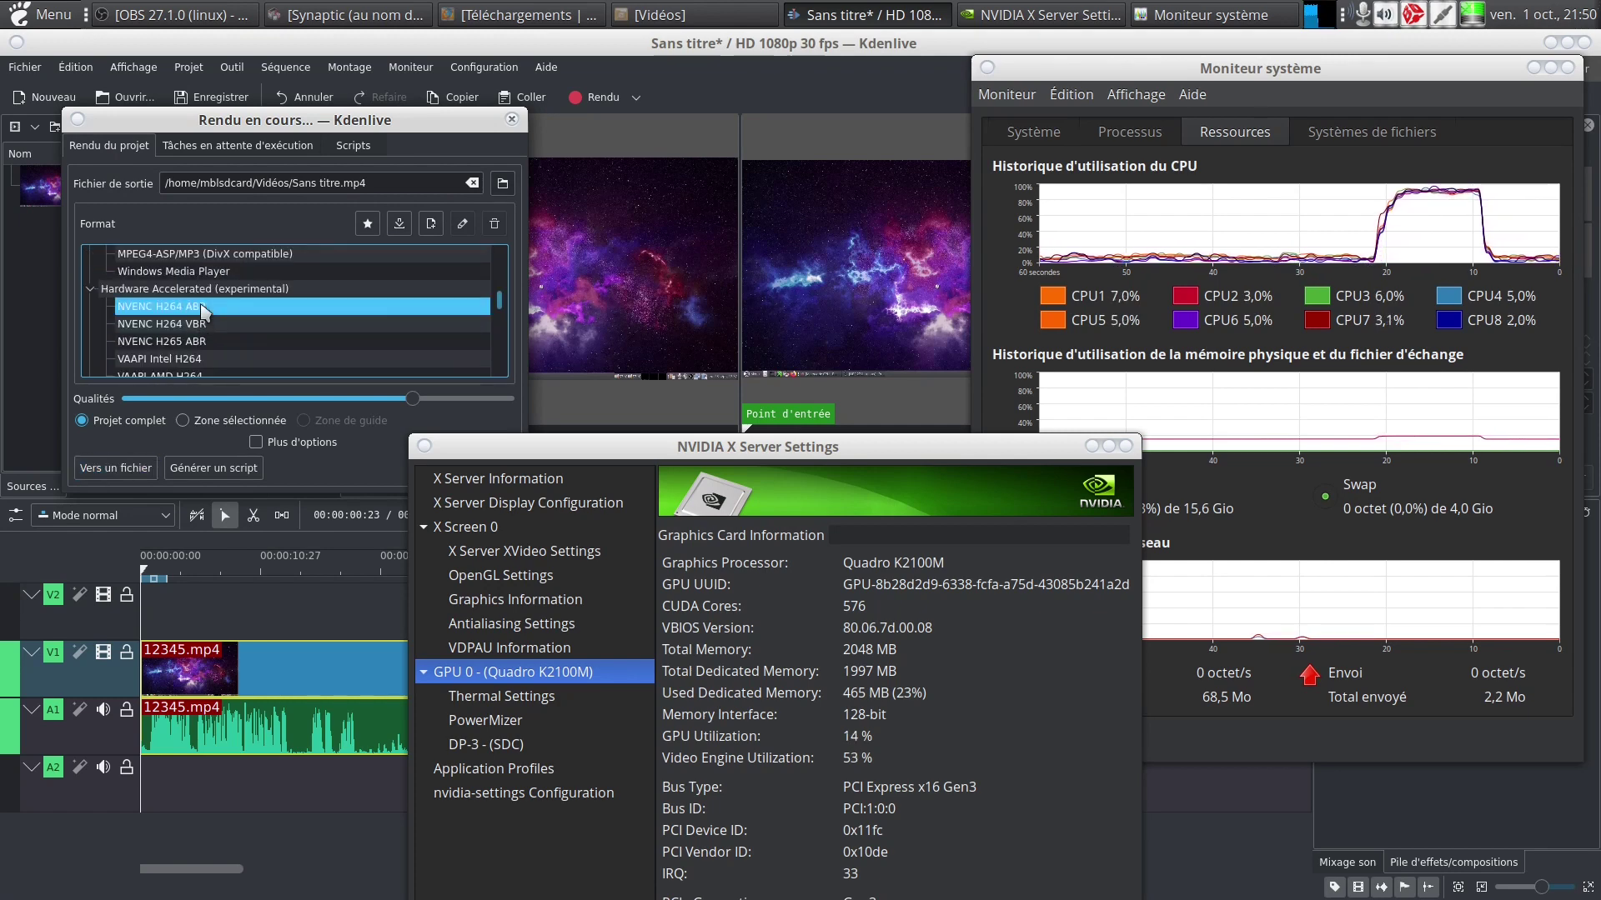
click(117, 472)
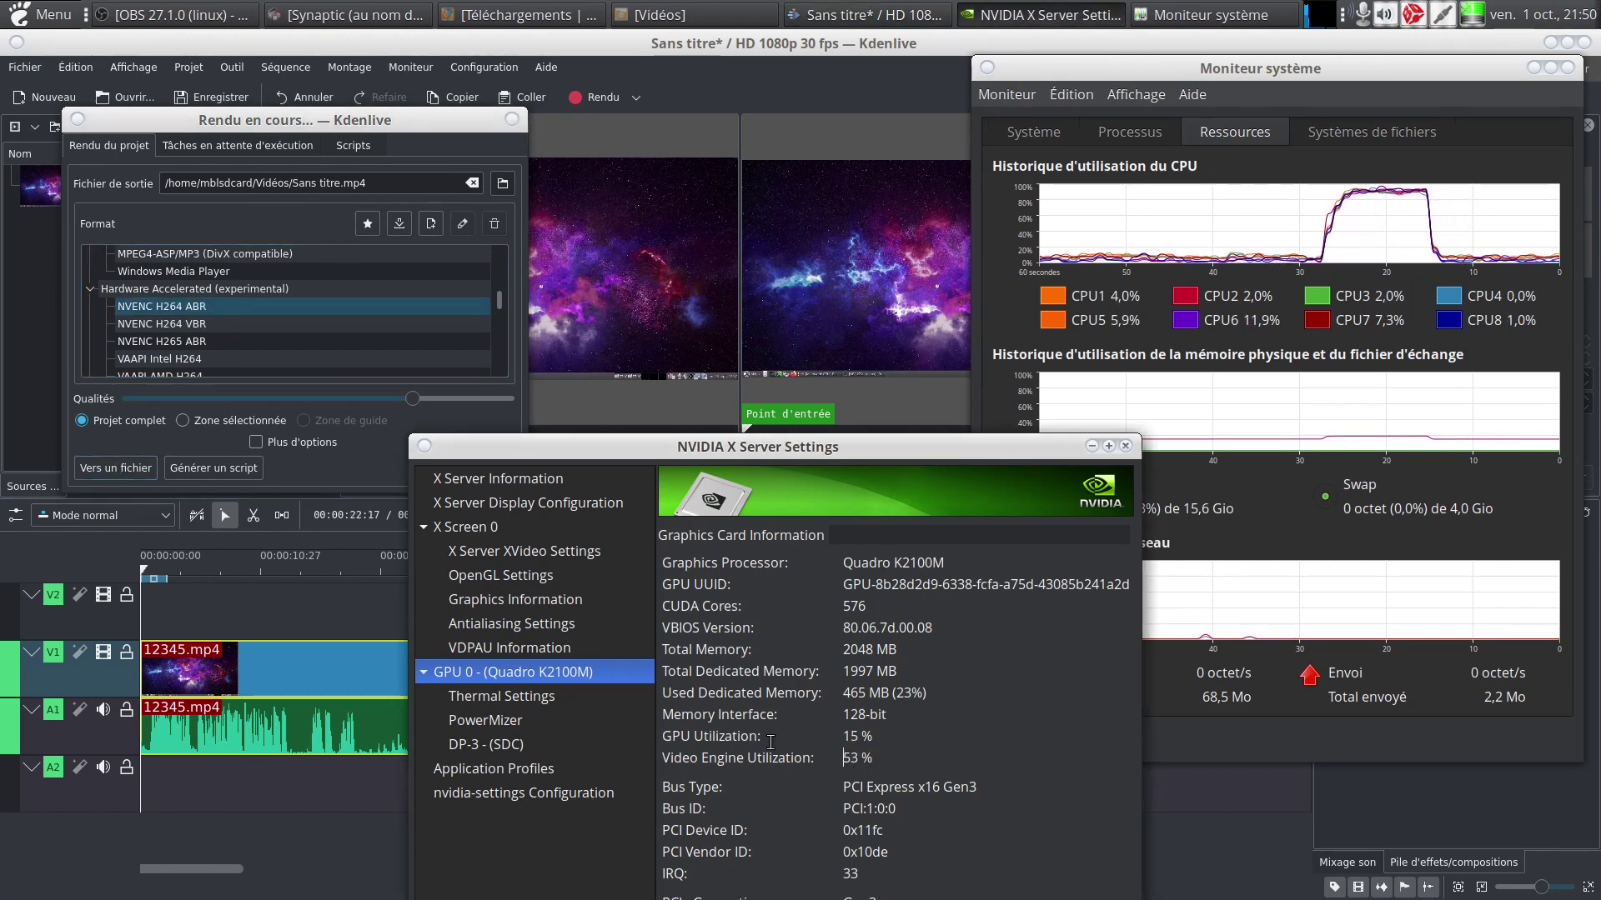
click(108, 470)
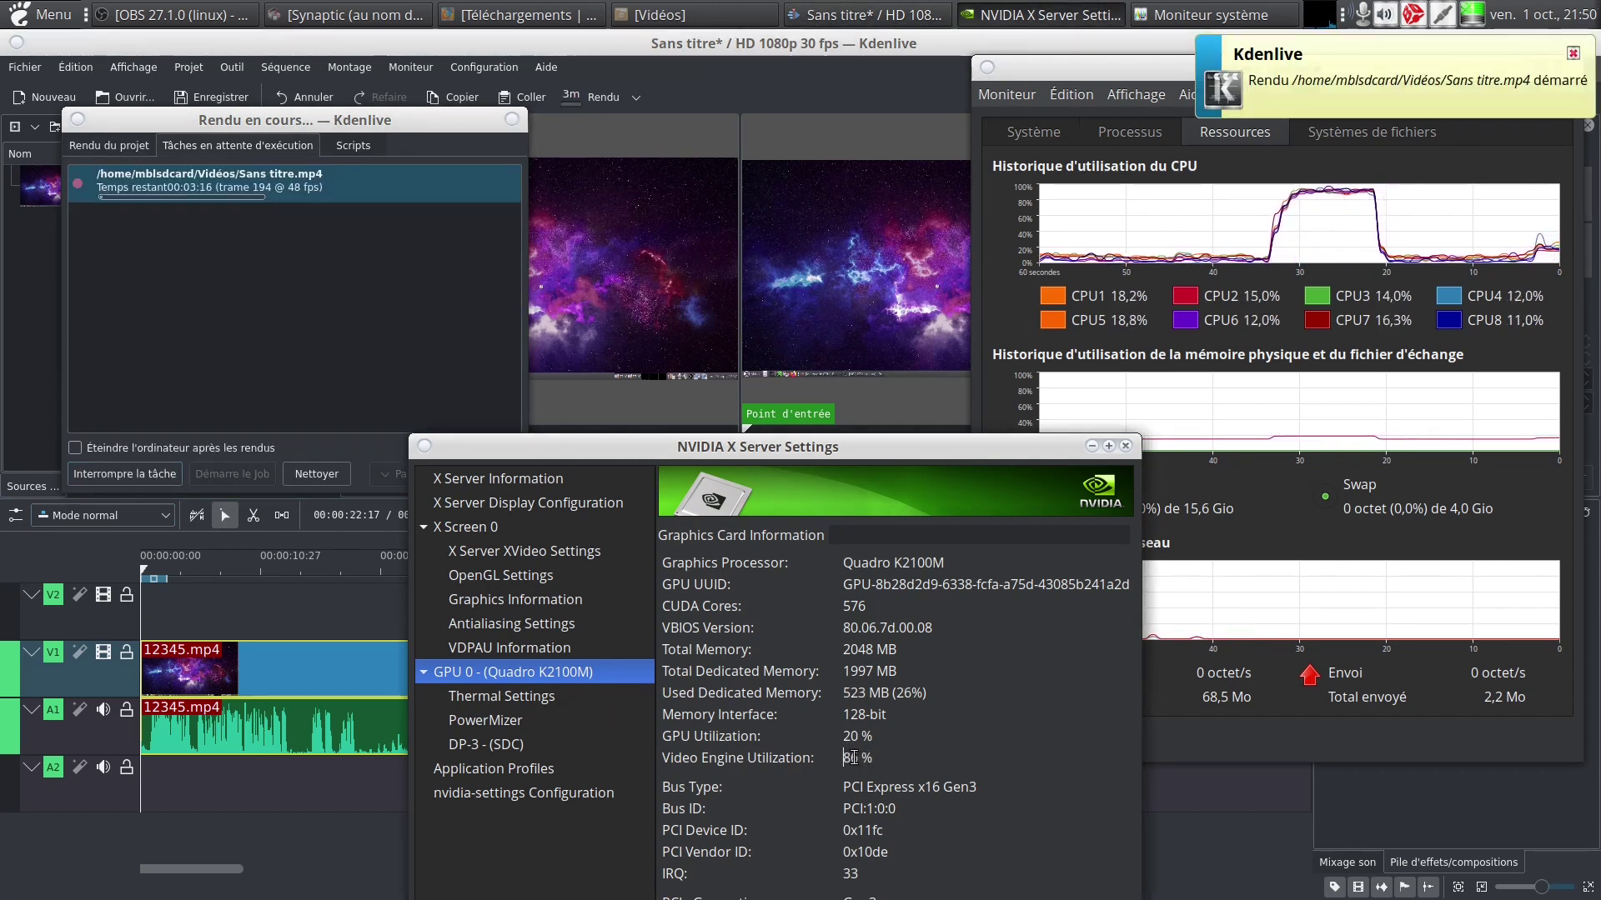
Step: Compare CPU history and video engine utilization during the NVENC render, and end the test by interrupting the task and closing the render dialog
click(1415, 280)
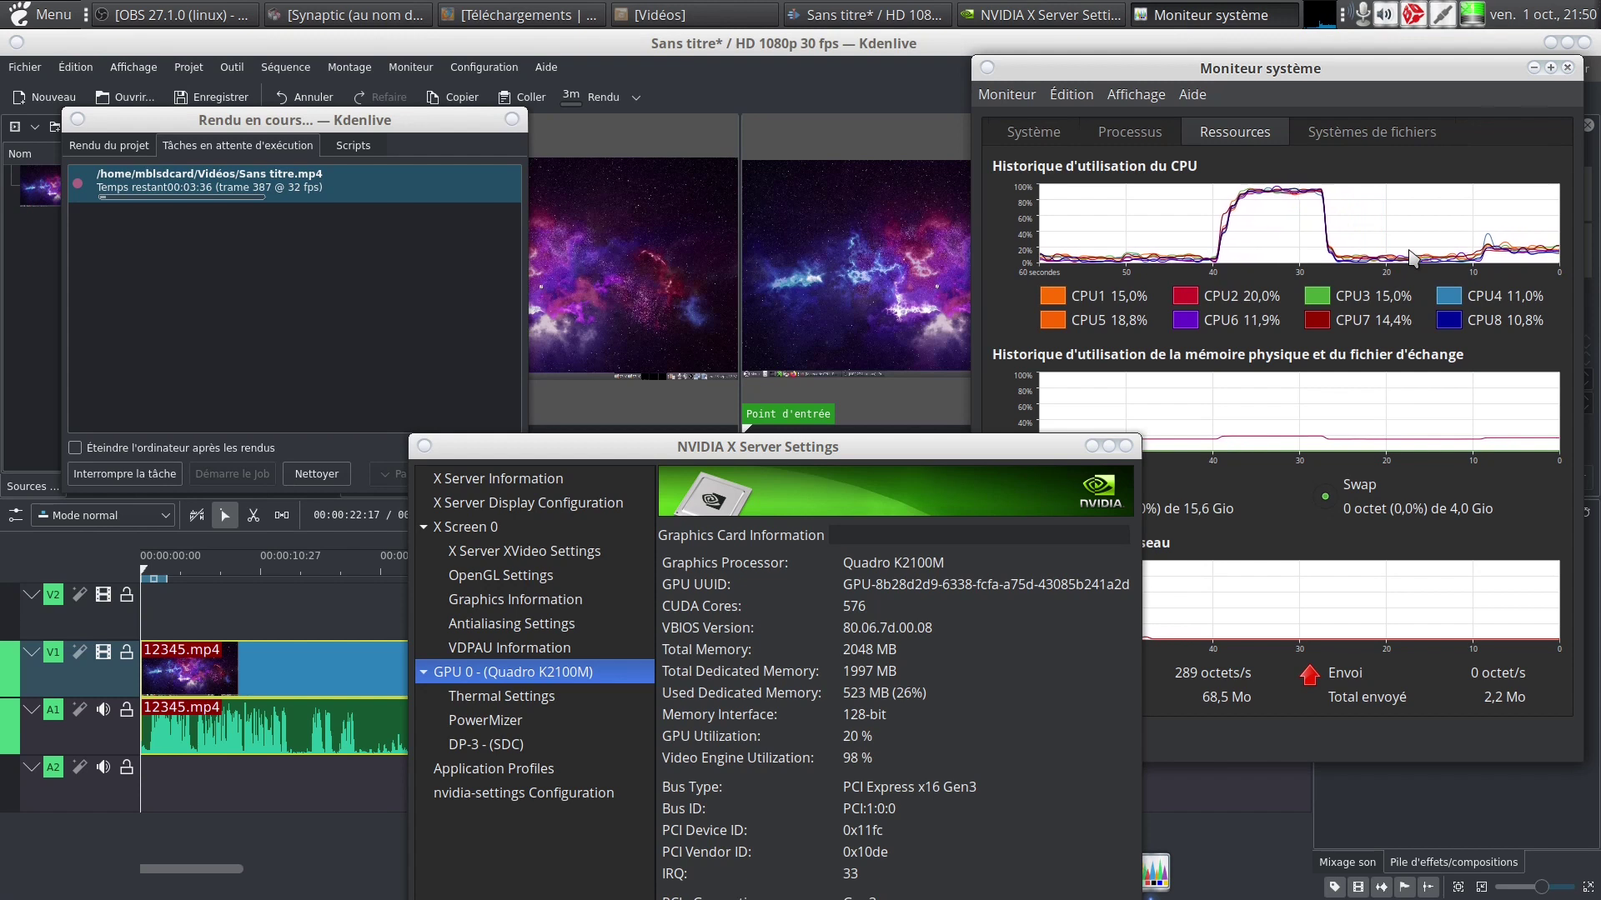
click(858, 757)
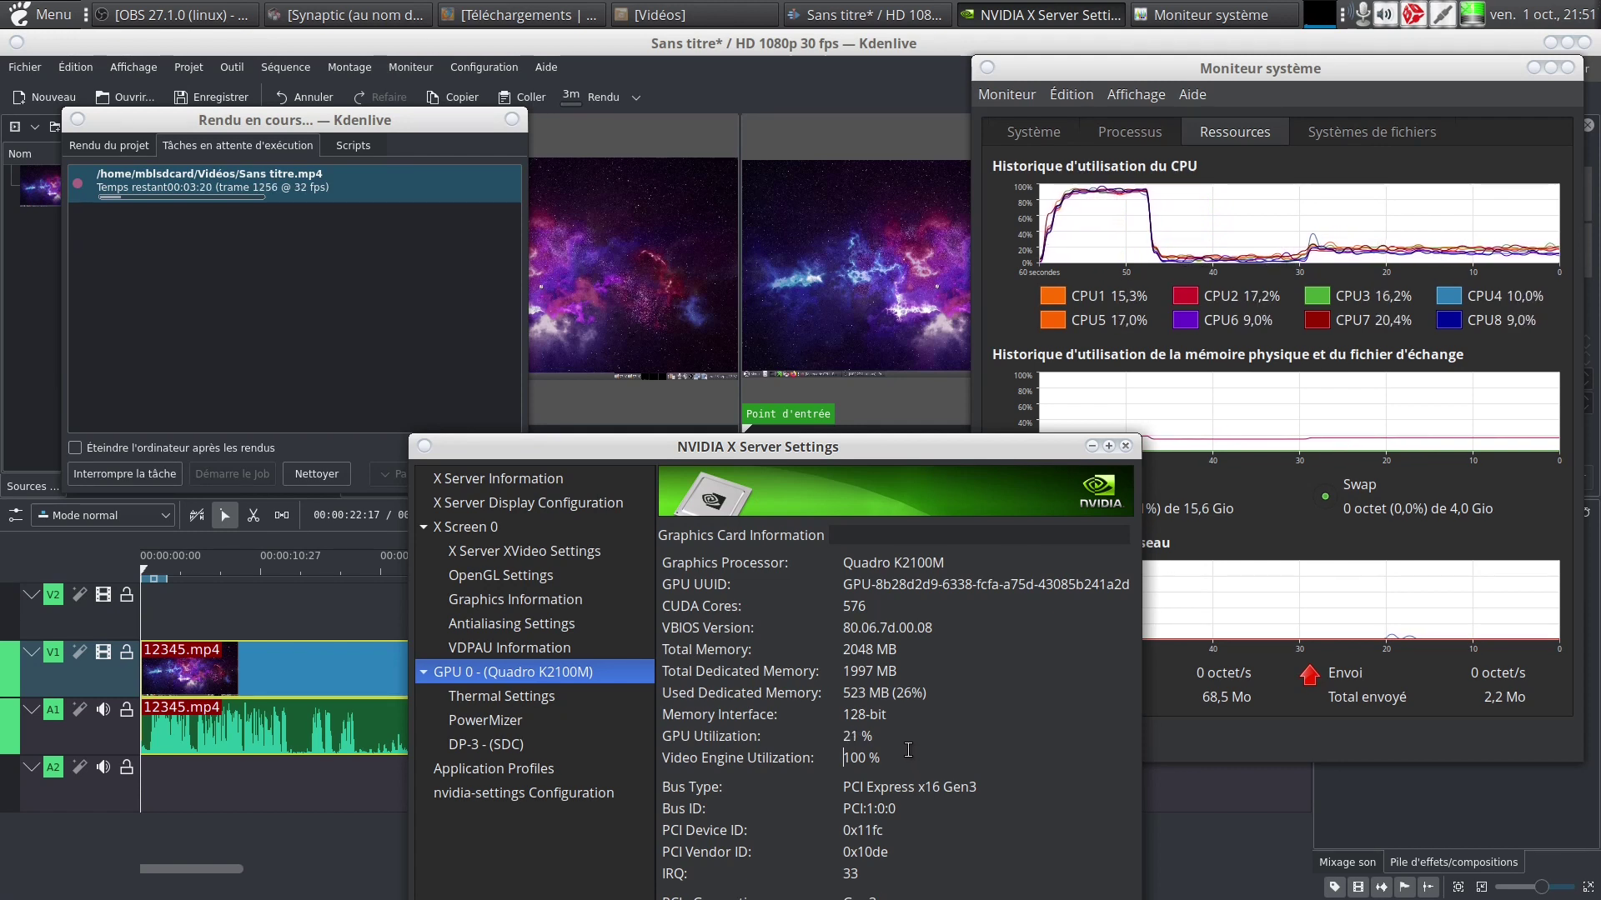
click(308, 361)
click(136, 474)
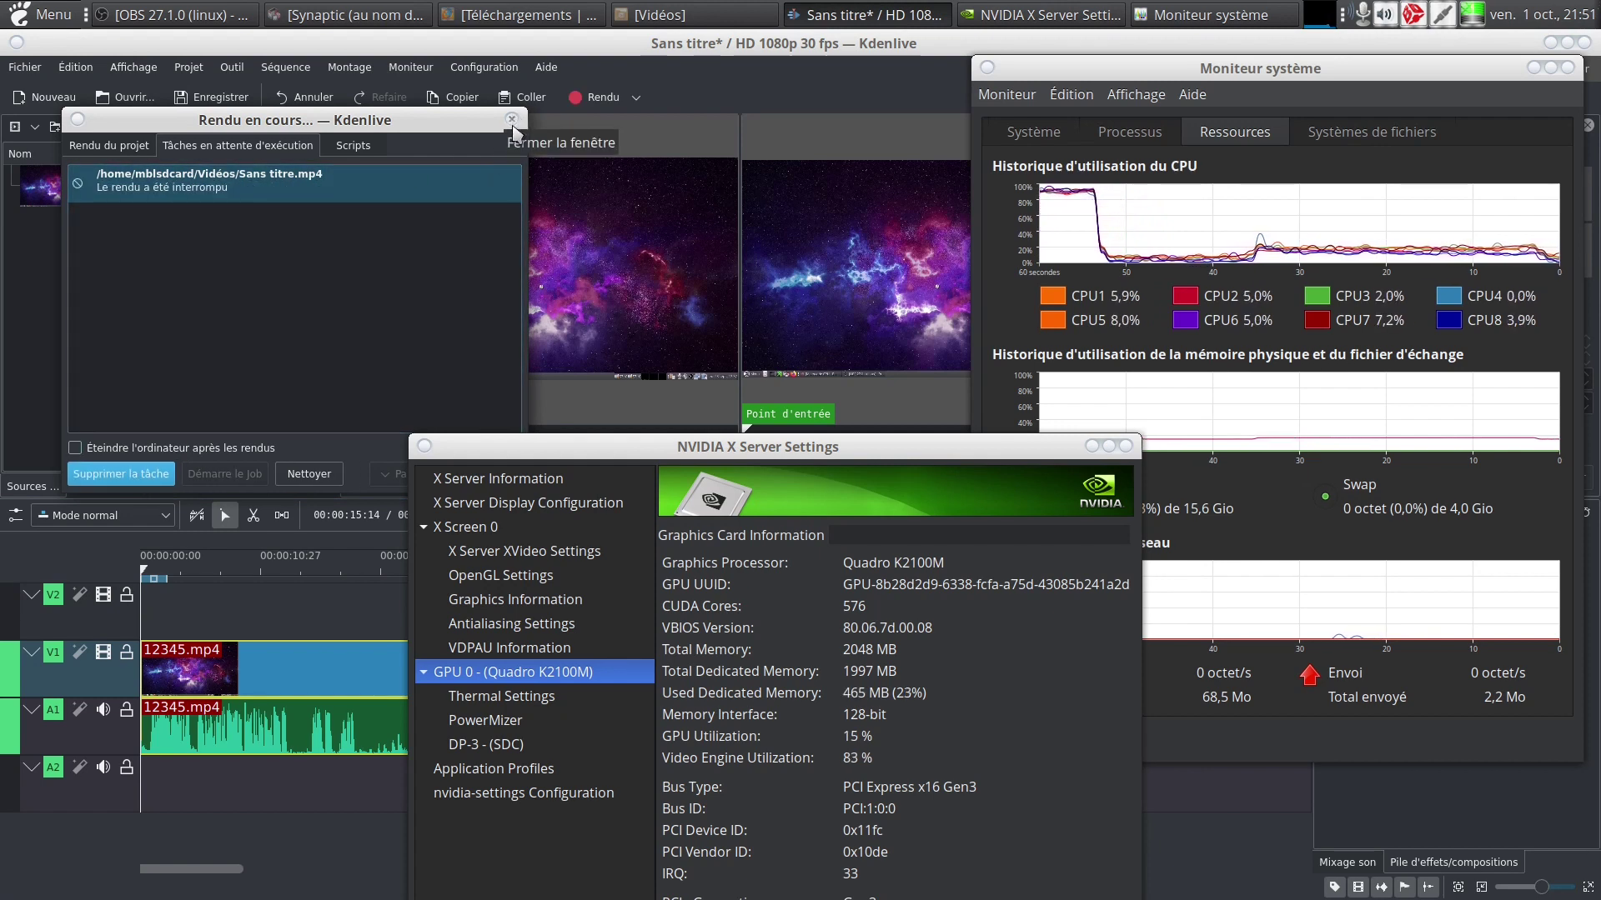
click(512, 124)
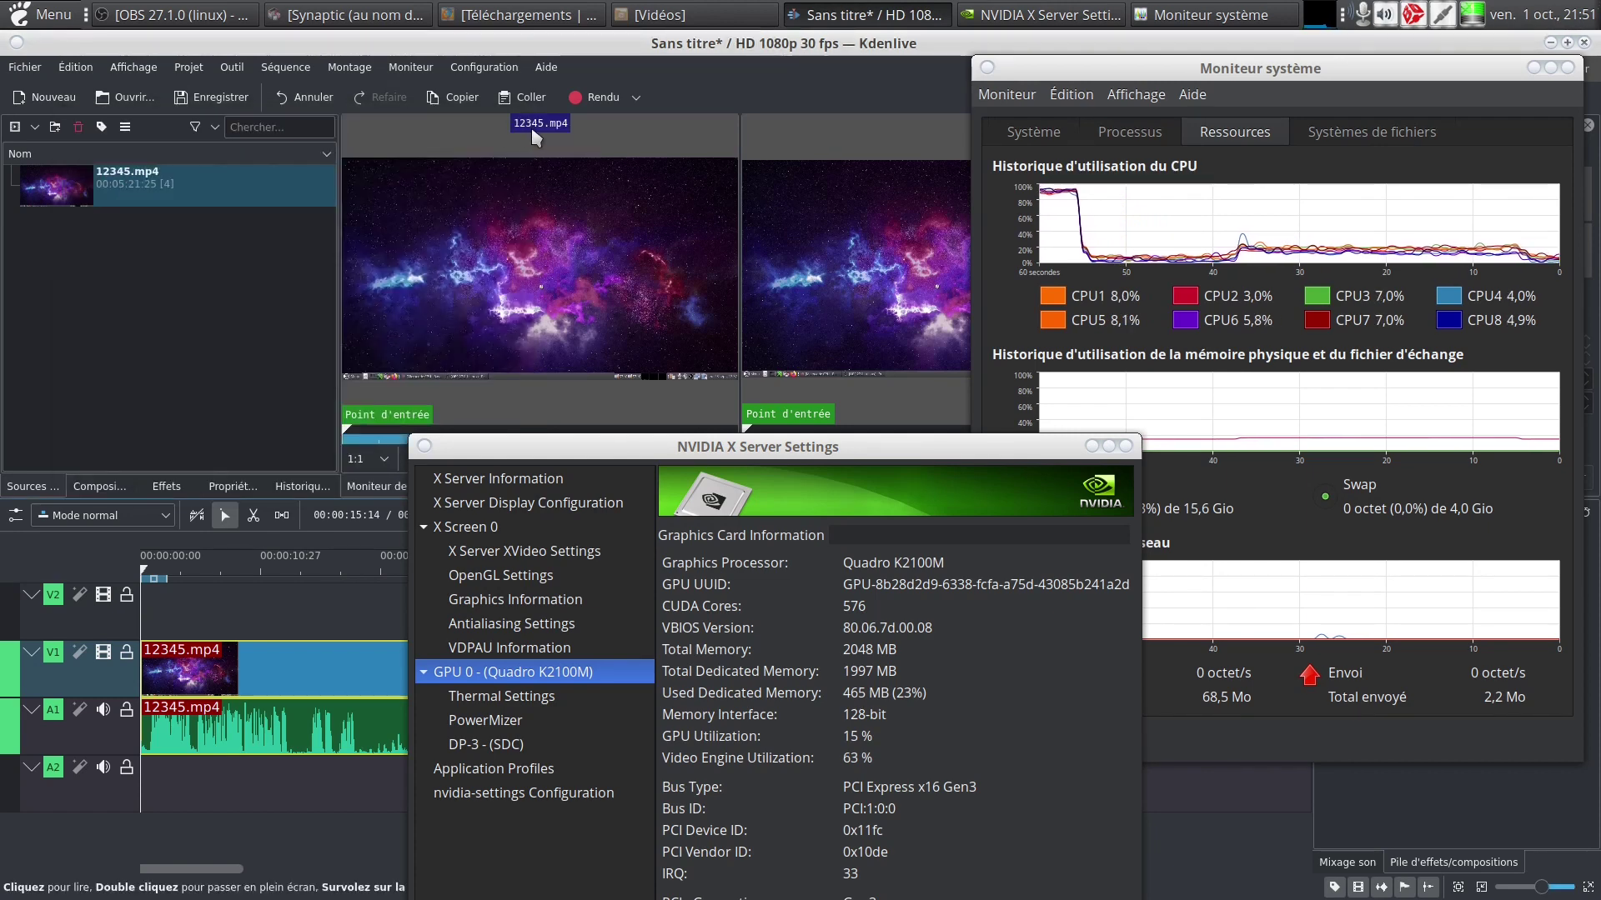
Step: Quit NVIDIA X Server Settings, close the system monitor and minimize Kdenlive to clear the desktop
click(1126, 446)
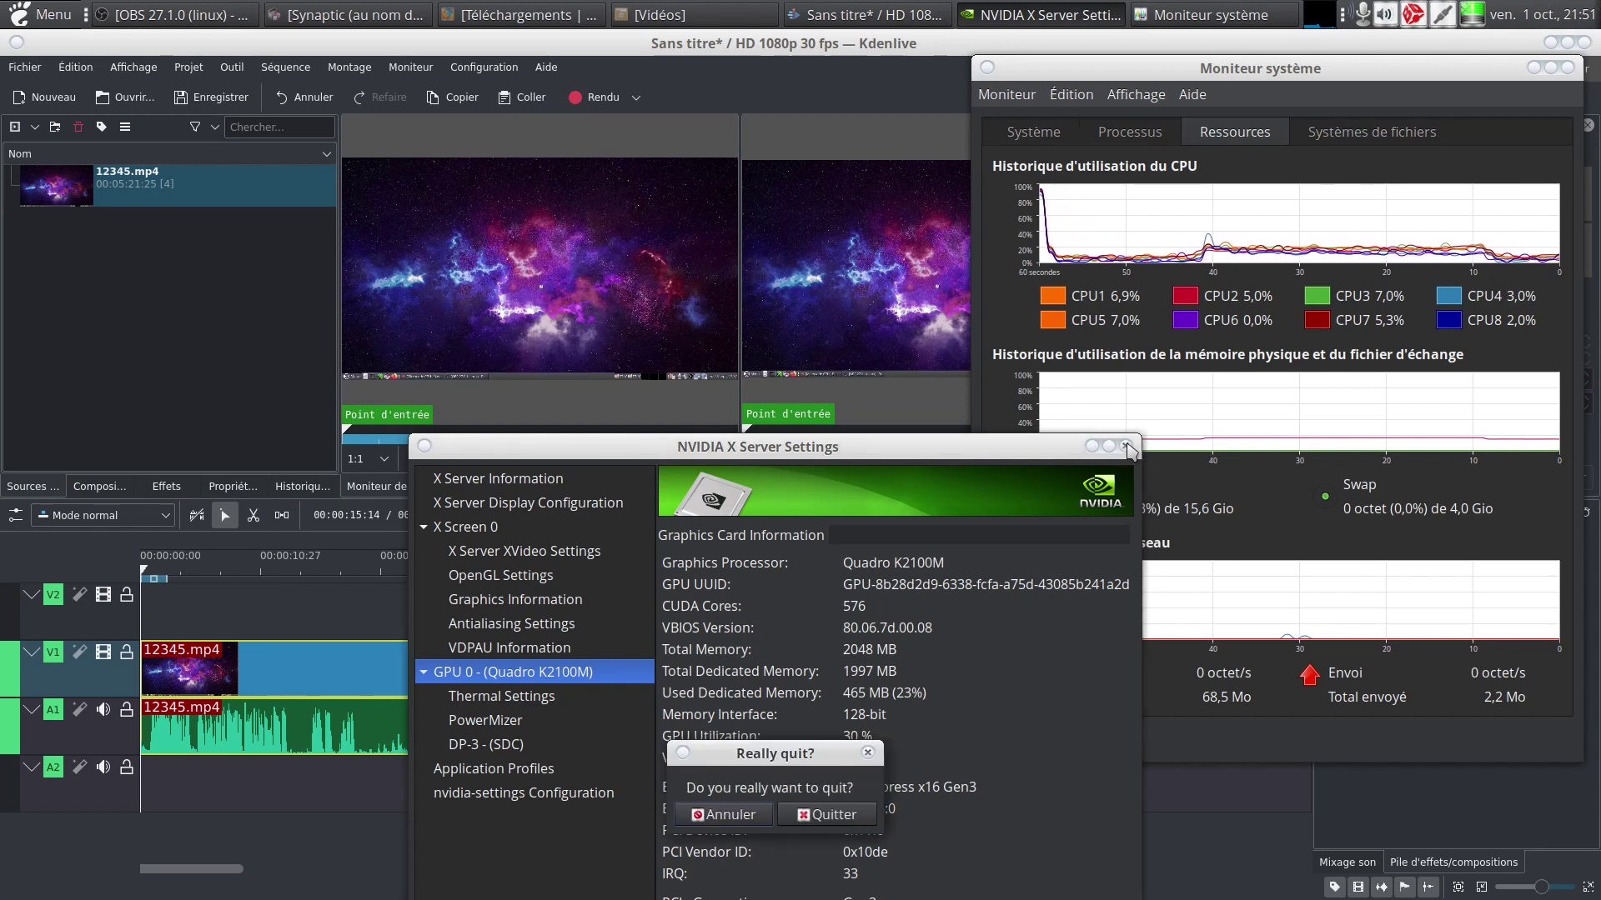
click(834, 815)
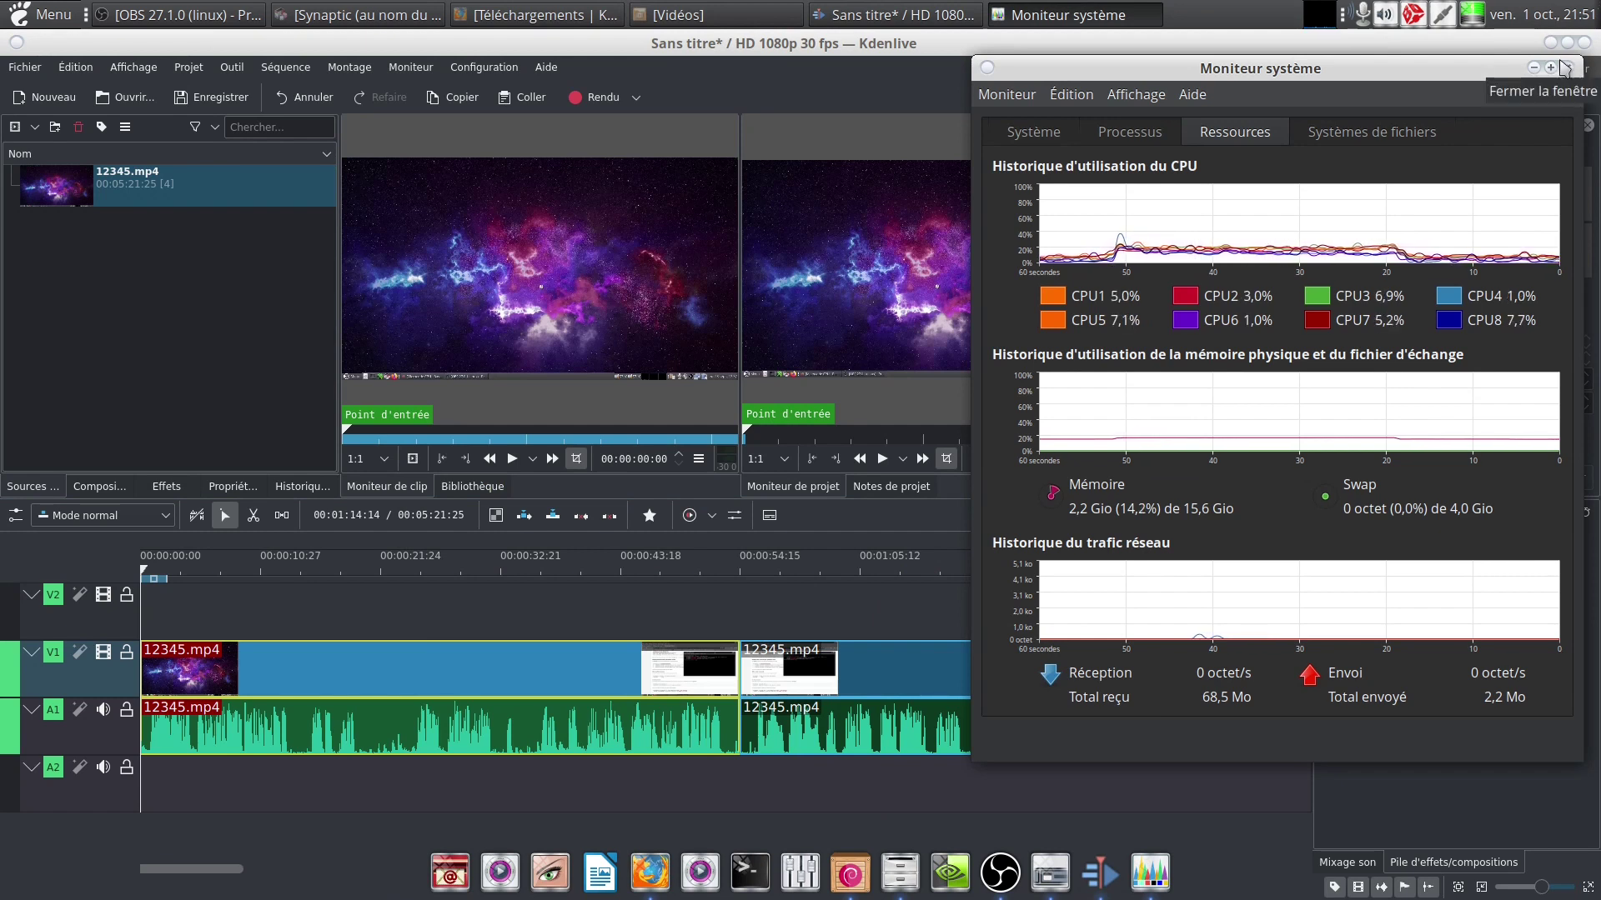
click(1567, 67)
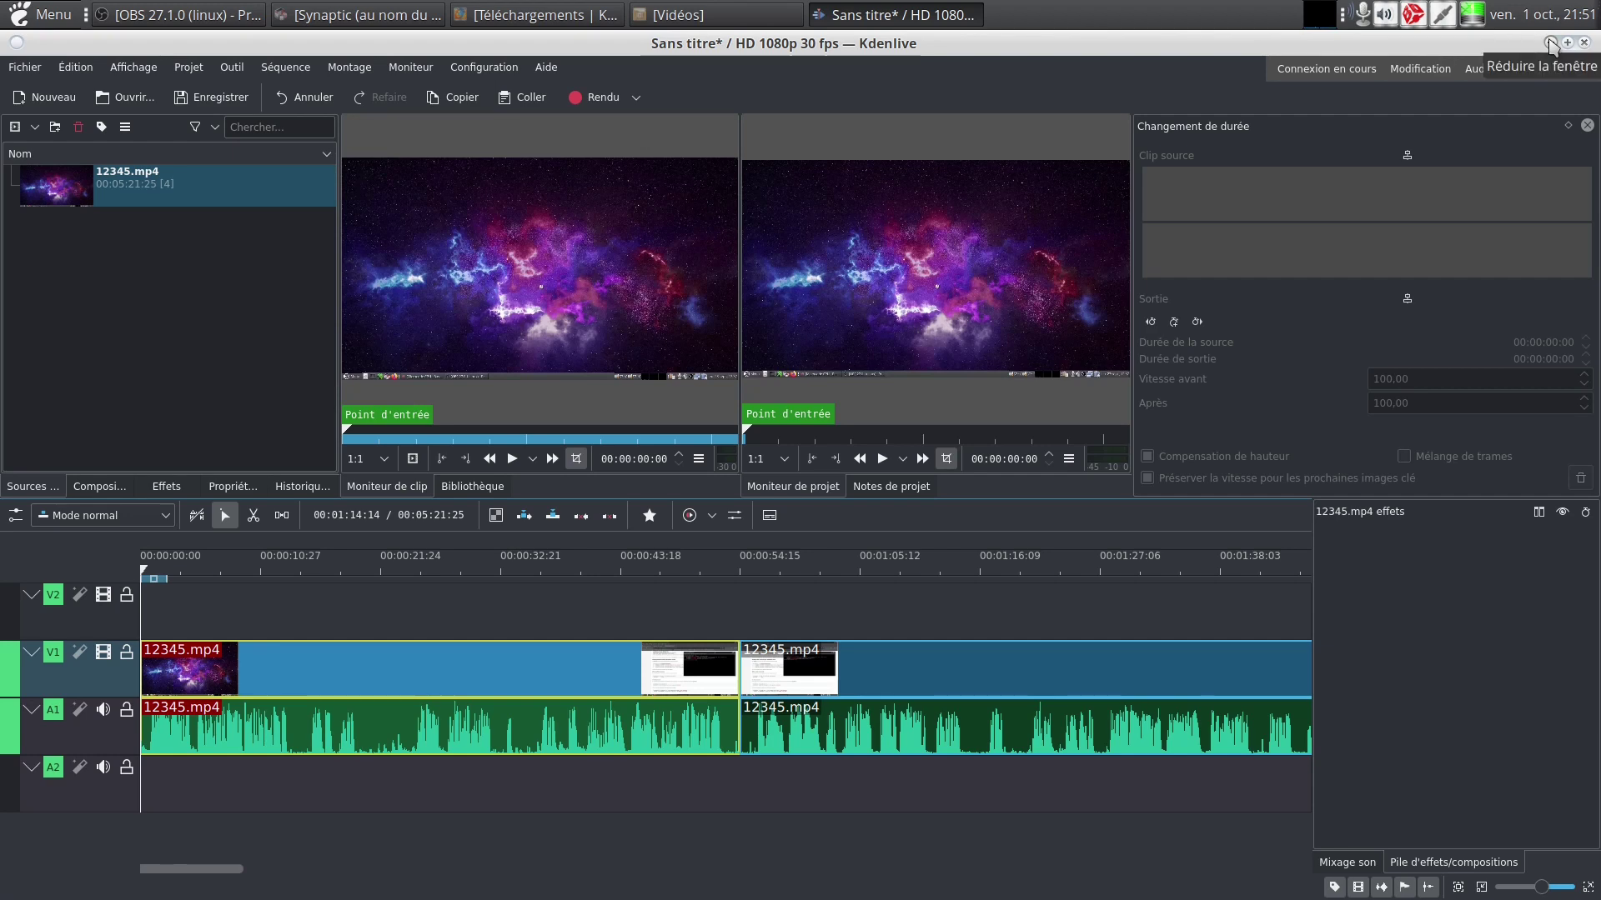
click(1550, 42)
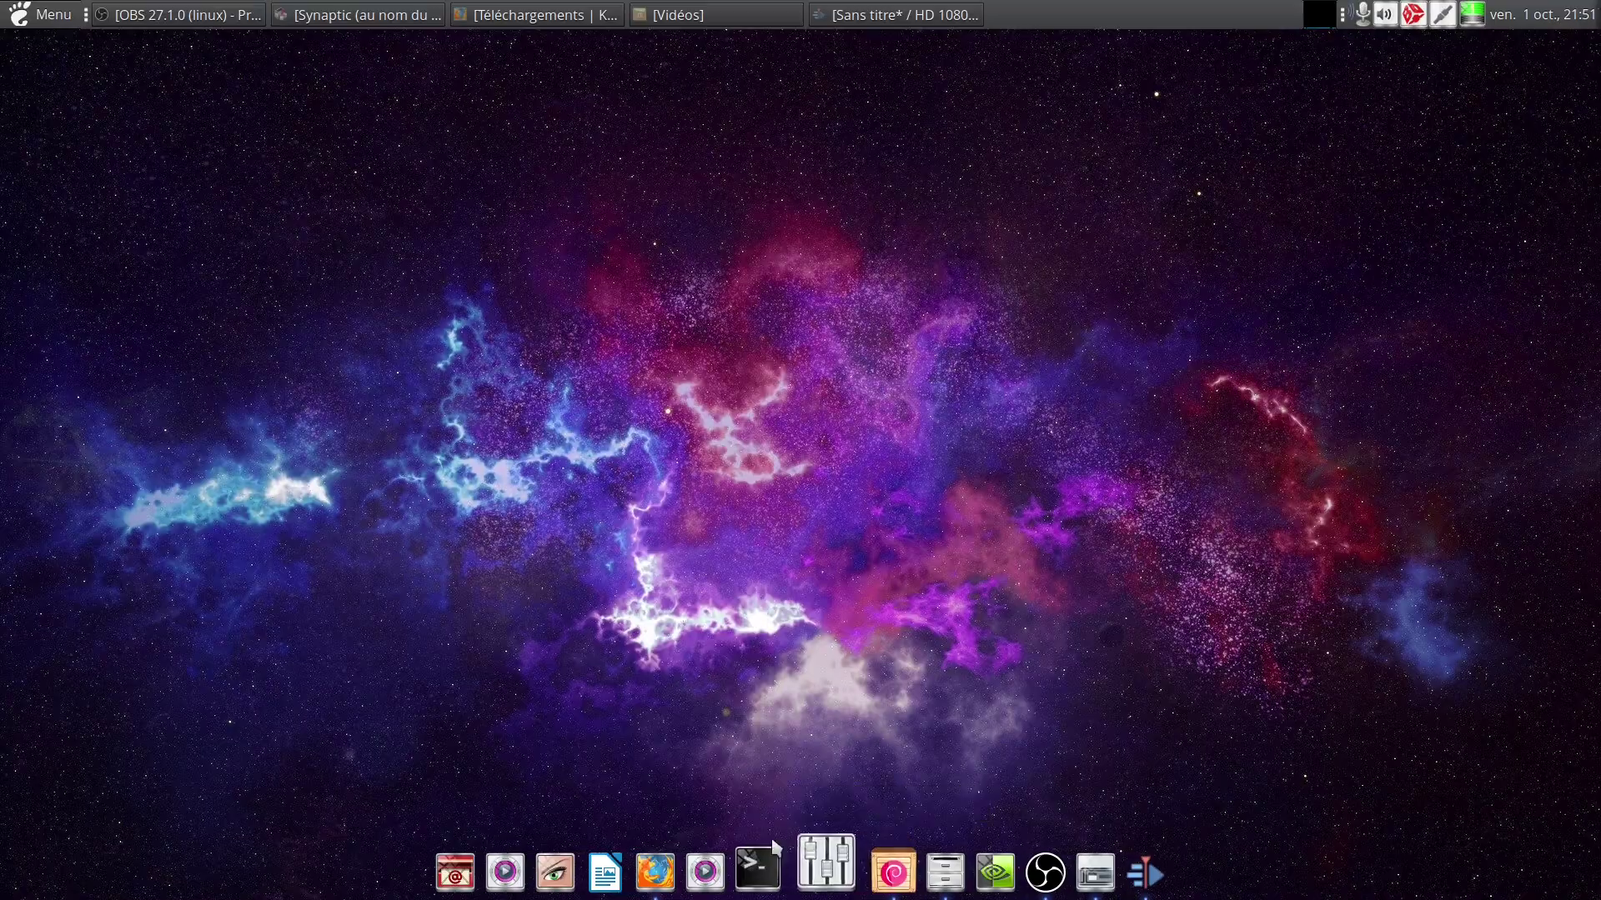
Step: Switch to Firefox, review the AppImage 21.08.1 download on Kdenlive's Téléchargements page and minimize the browser
click(679, 871)
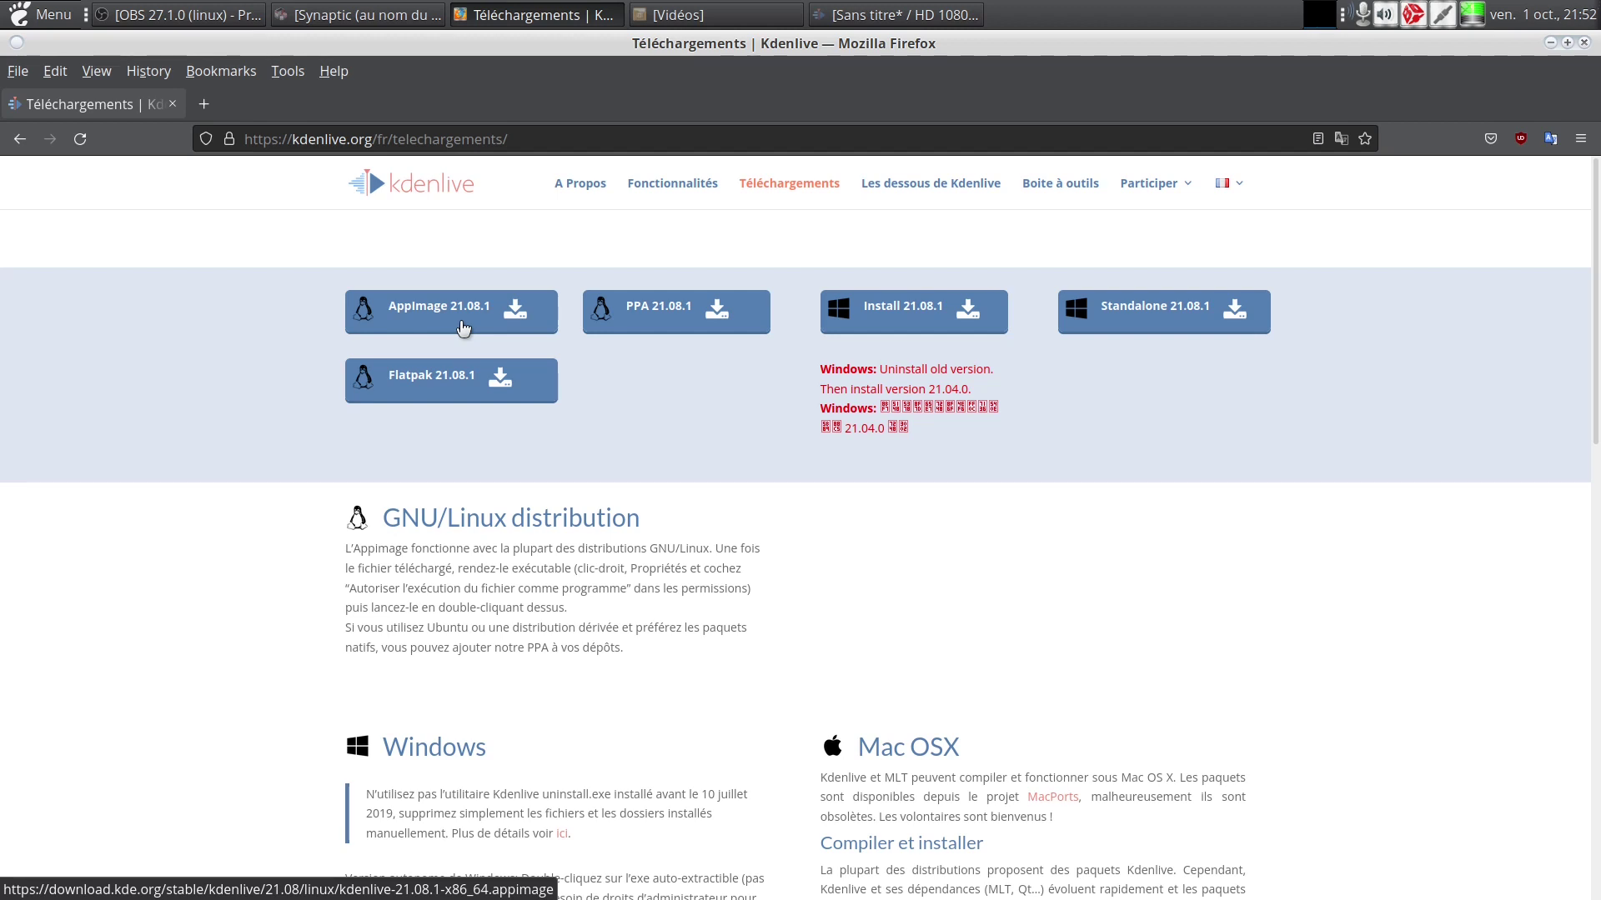
click(1550, 43)
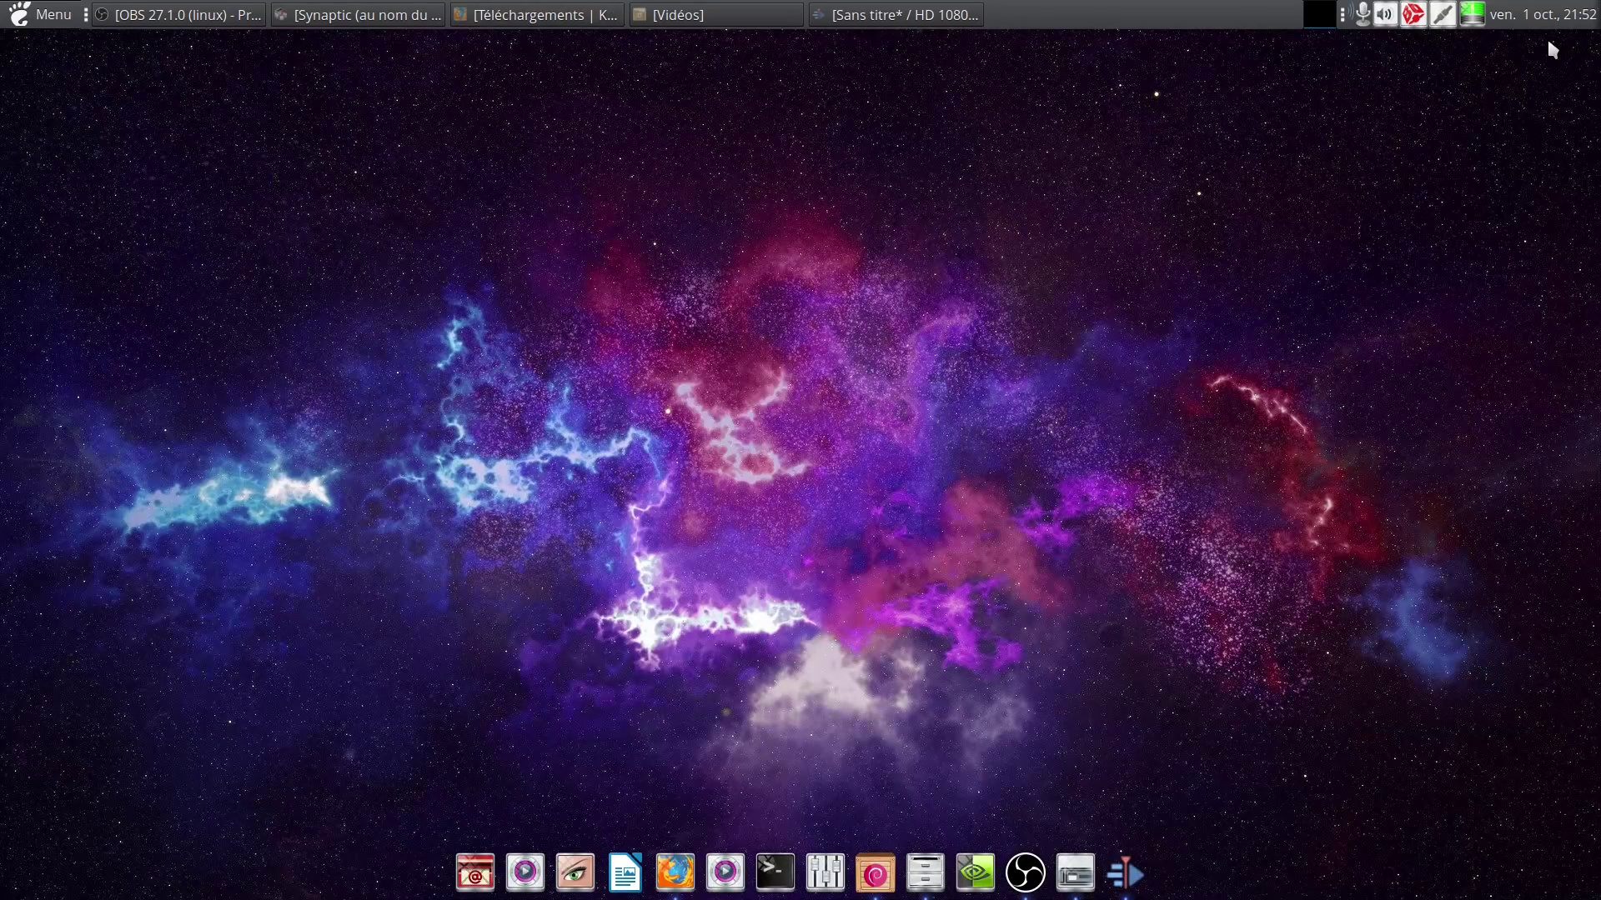